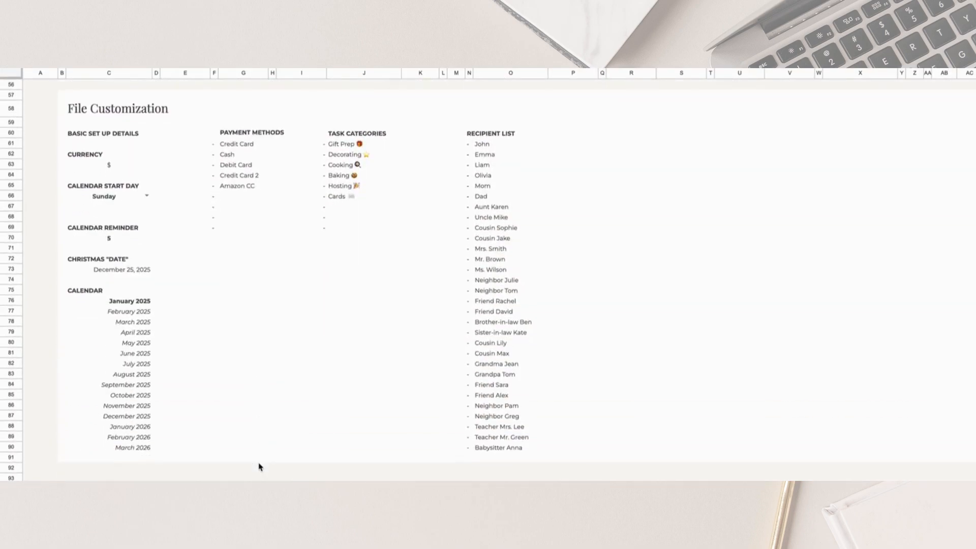
- Enter $ as the currency symbol in the basic set up details
click(85, 110)
click(134, 166)
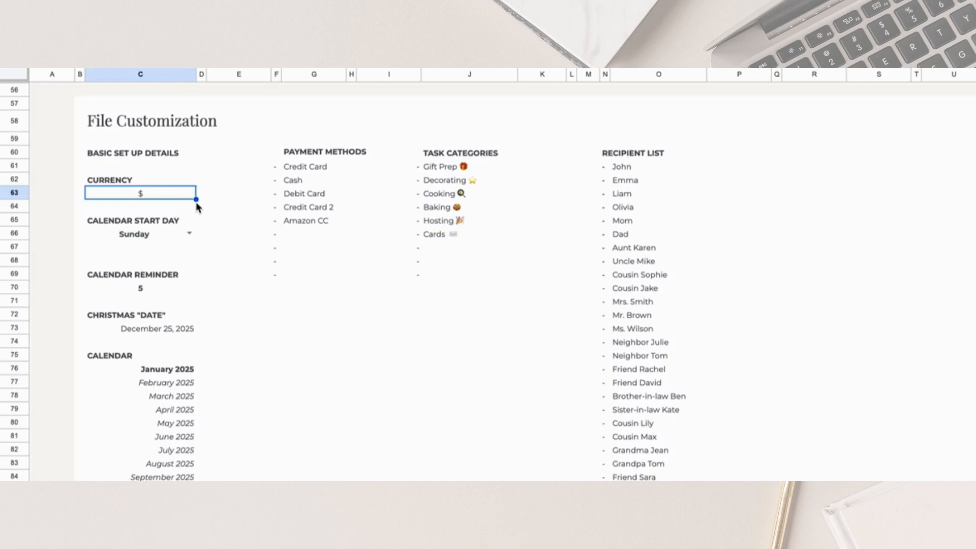
double_click(153, 193)
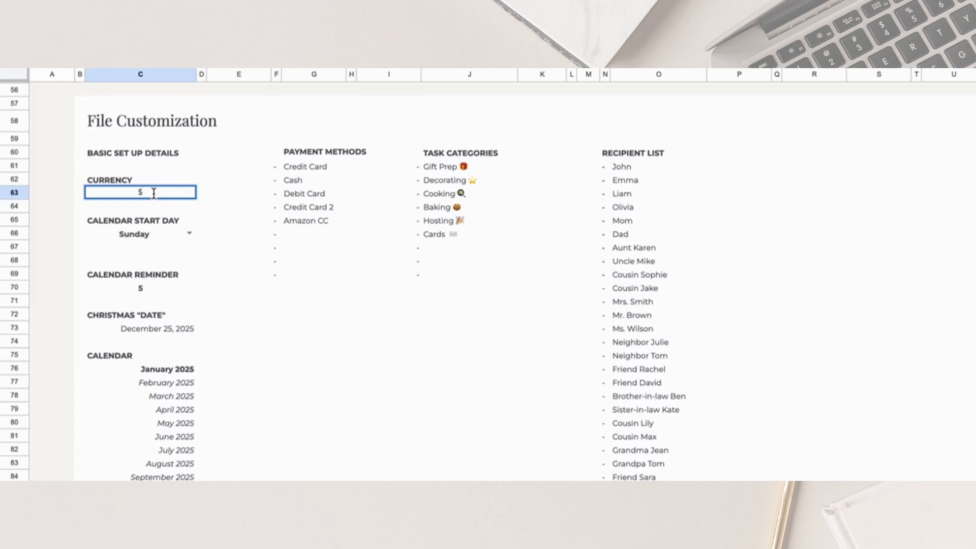
key(BackSpace)
text($)
key(Return)
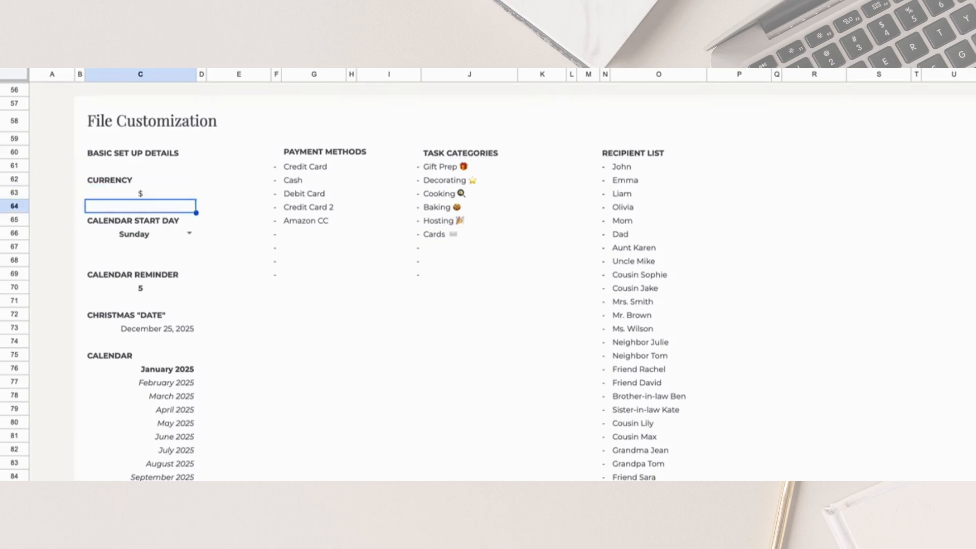
- Set the calendar start day to Sunday and the calendar reminder to 5
click(173, 234)
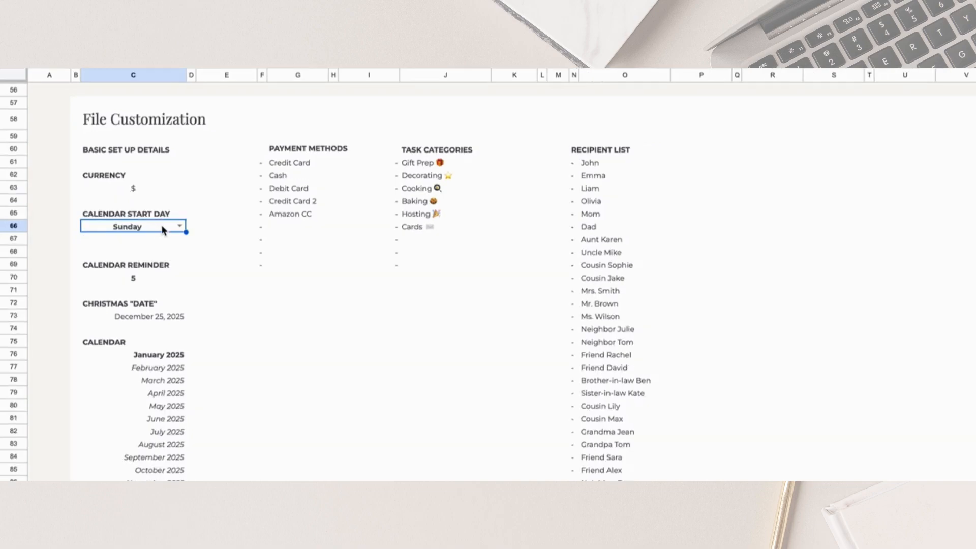
click(179, 227)
click(144, 257)
click(180, 225)
click(160, 241)
click(137, 284)
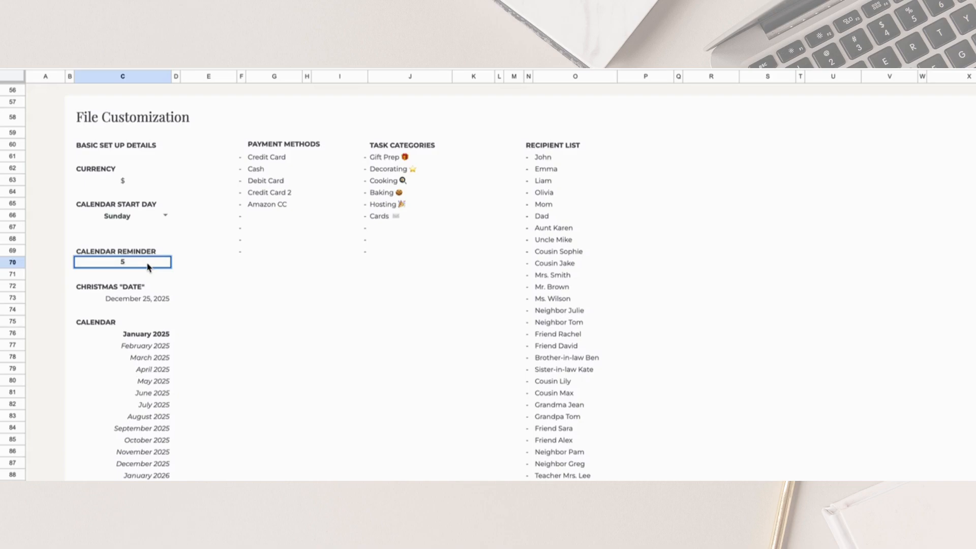
key(Return)
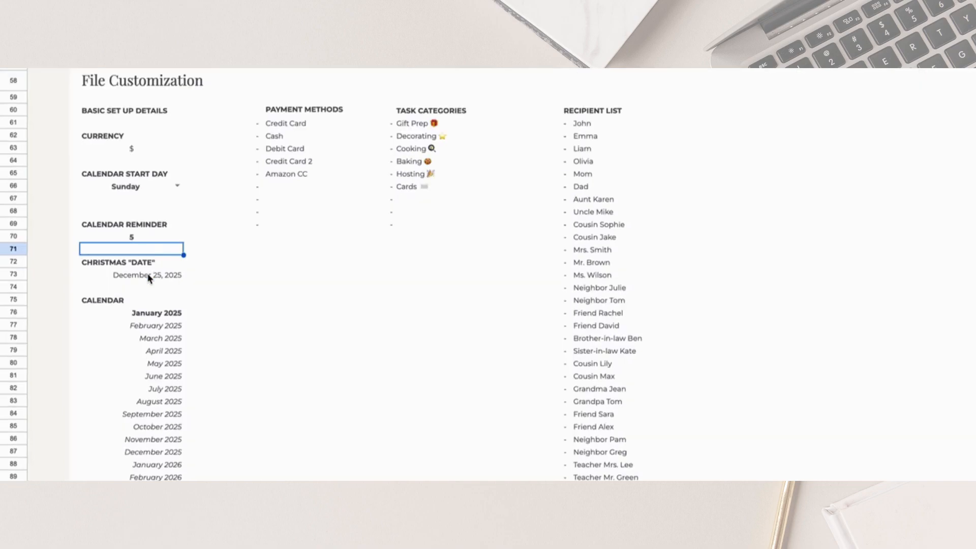
- Check the Christmas countdown on the dashboard, try changing the Christmas date to December 23, 2025, and undo the change
click(149, 278)
scroll(152, 279, up, 15)
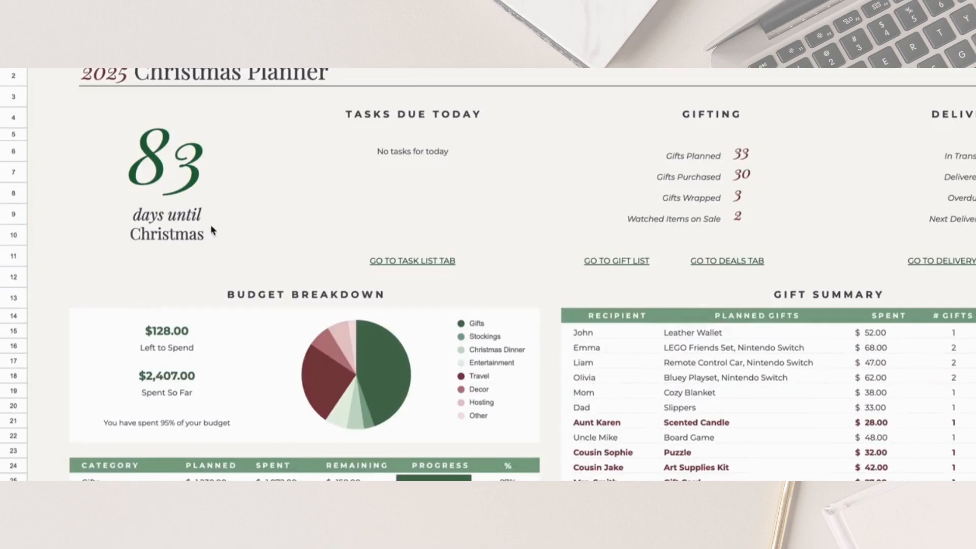
scroll(164, 279, down, 15)
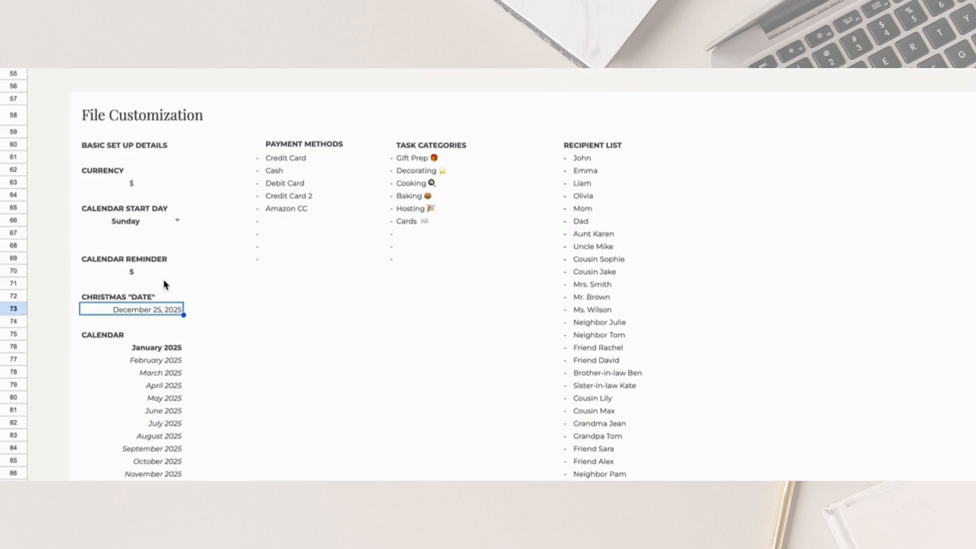
double_click(169, 310)
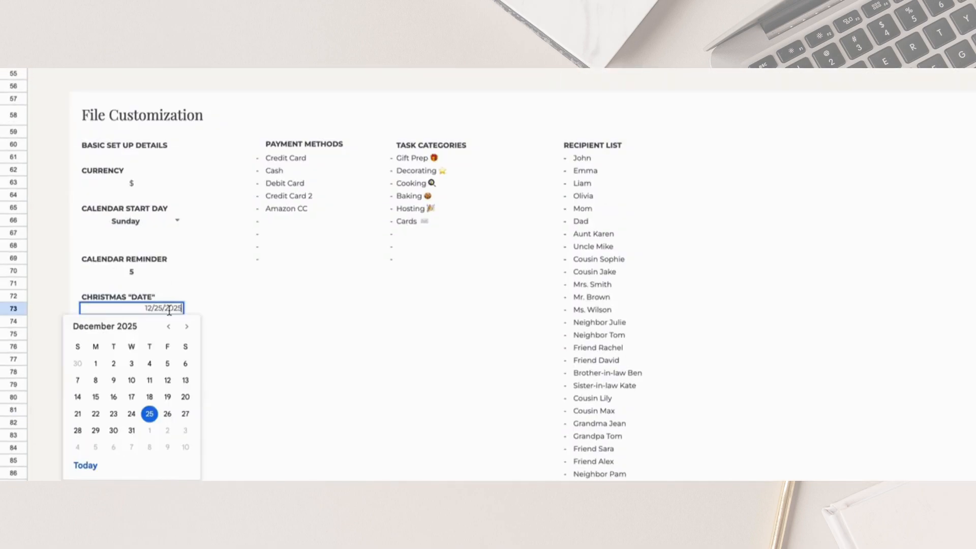
click(116, 414)
key(ctrl+z)
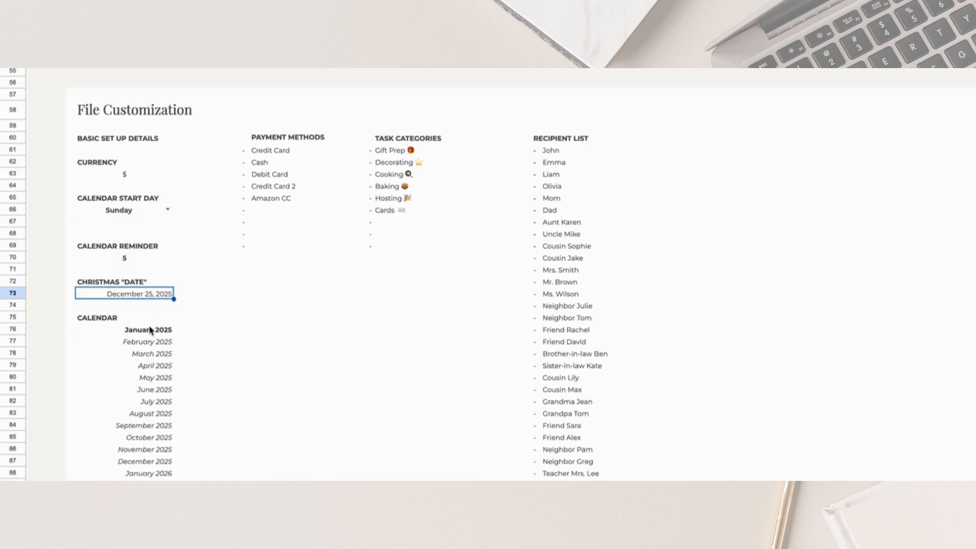
- Set the first month of the calendar list to March 2025 by choosing the date 3/1/2025
click(161, 347)
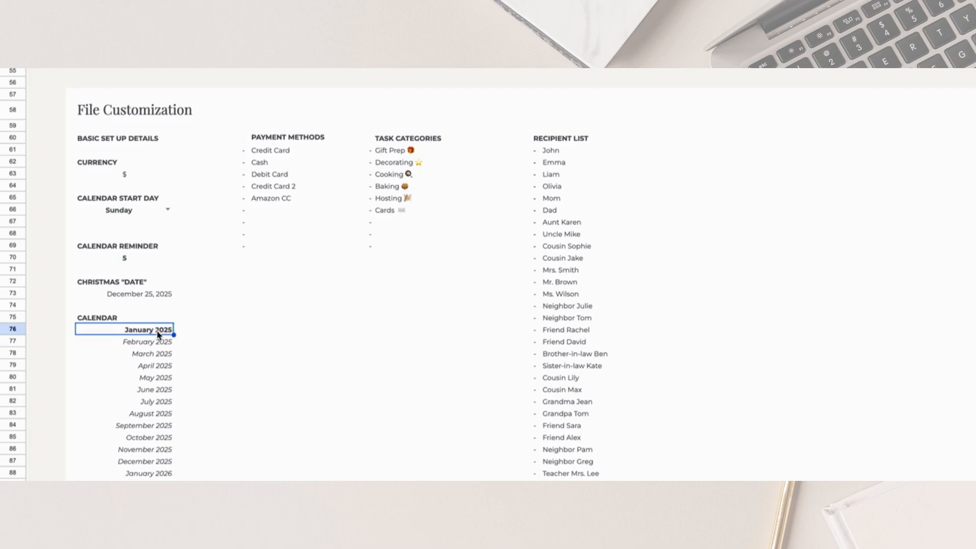
double_click(158, 334)
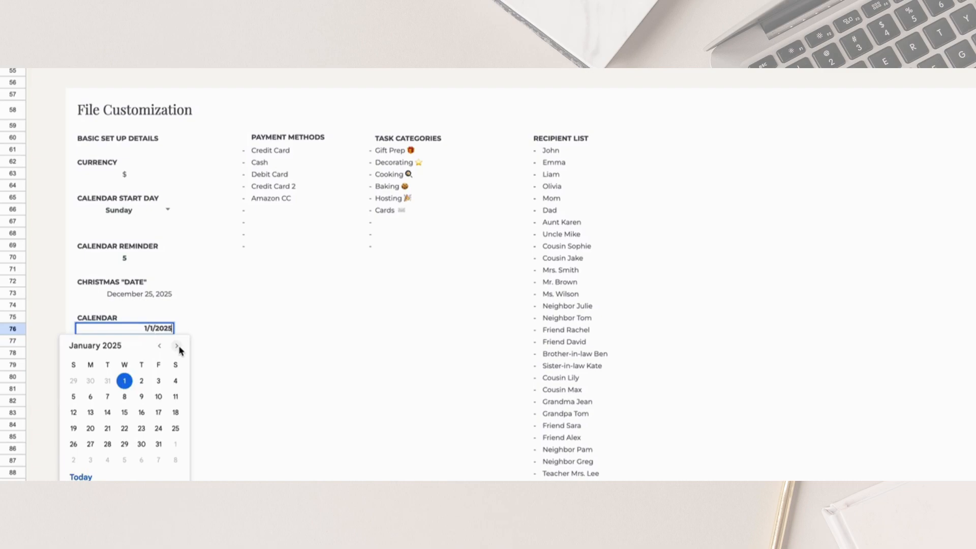
click(177, 346)
click(177, 346)
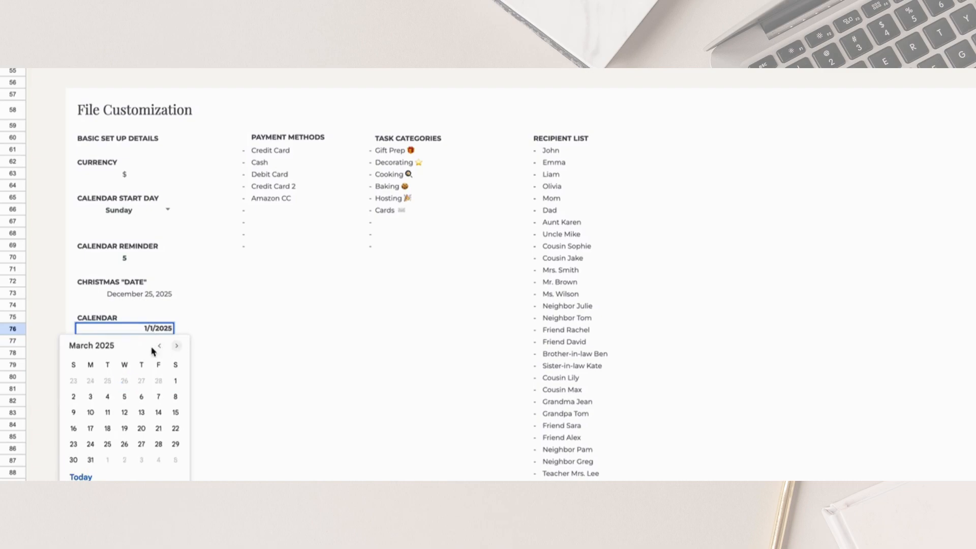
click(176, 381)
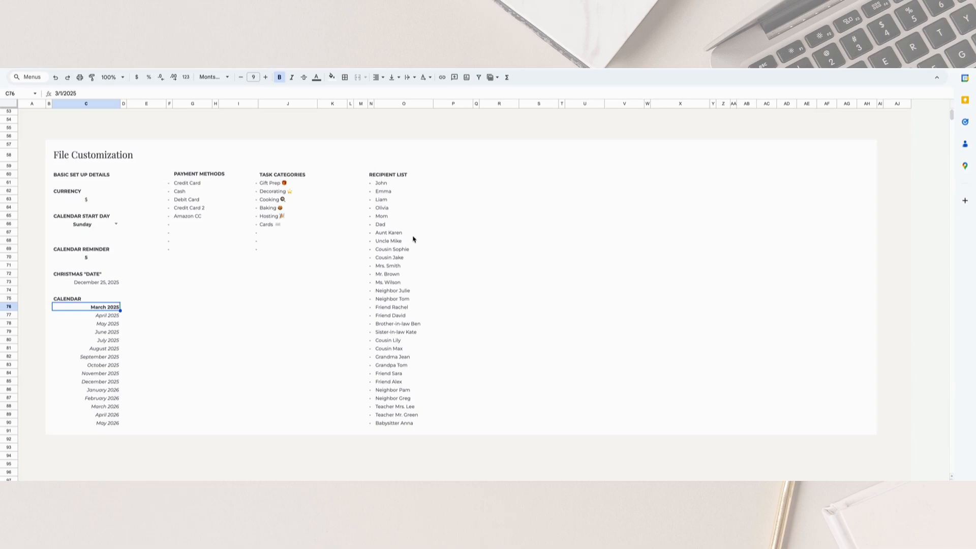
- Examine the payment methods, task categories and recipient list in the File Customization section
click(191, 184)
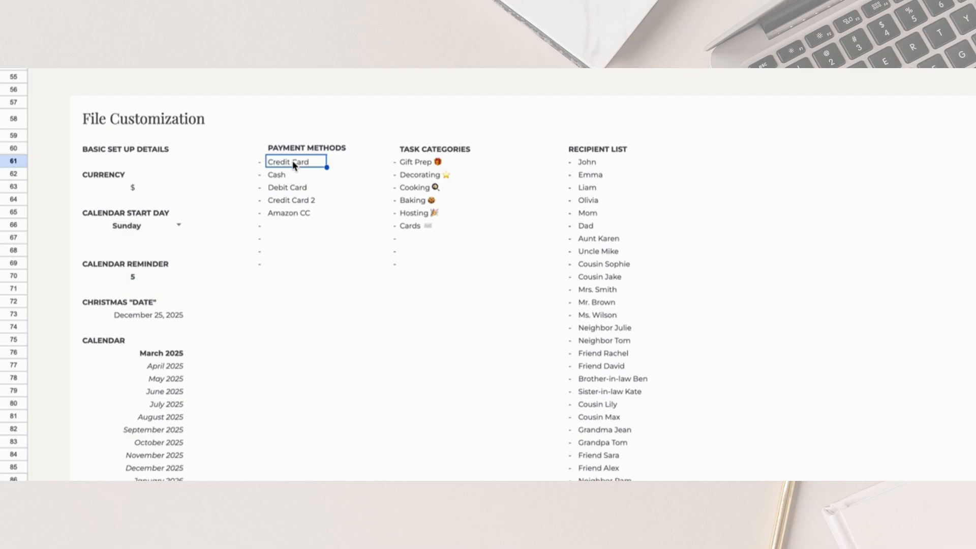
double_click(293, 160)
key(Return)
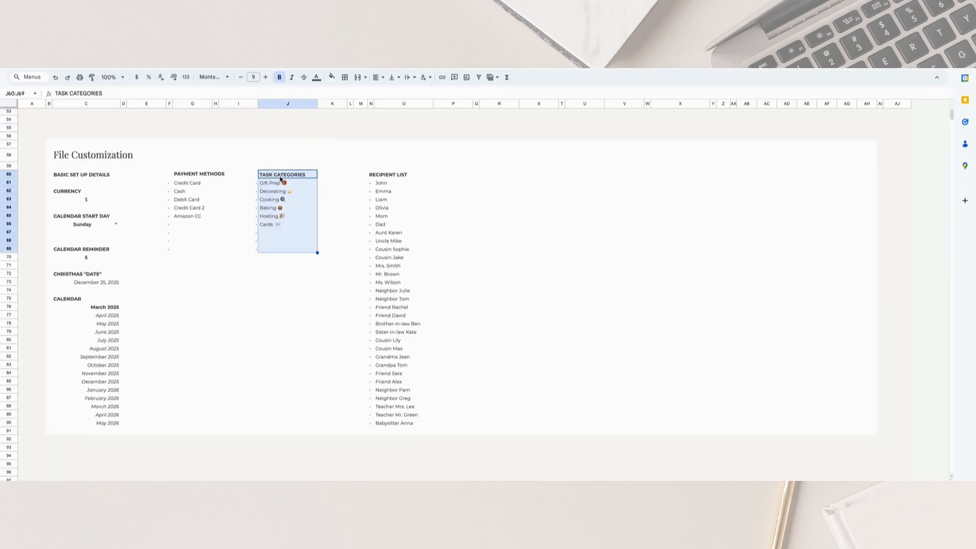
click(308, 177)
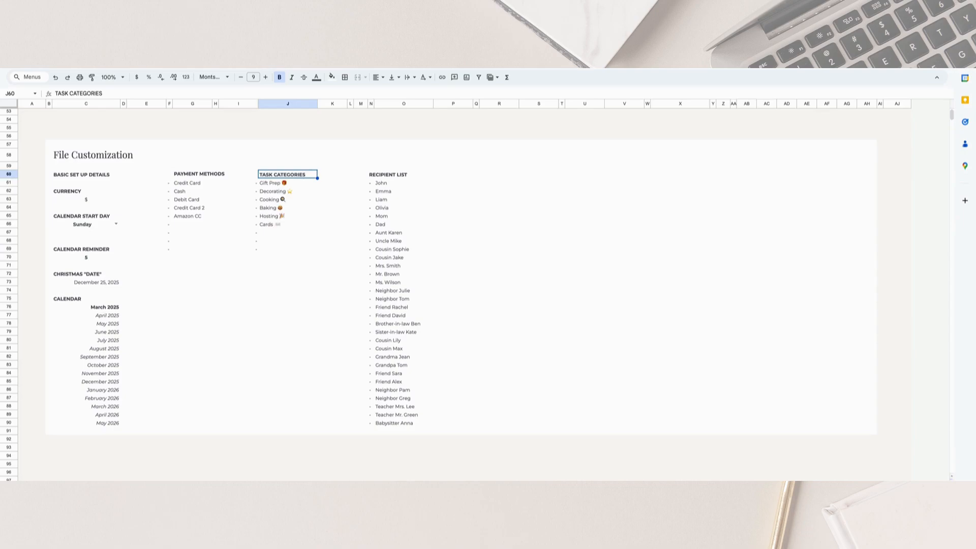
drag(287, 184, 285, 253)
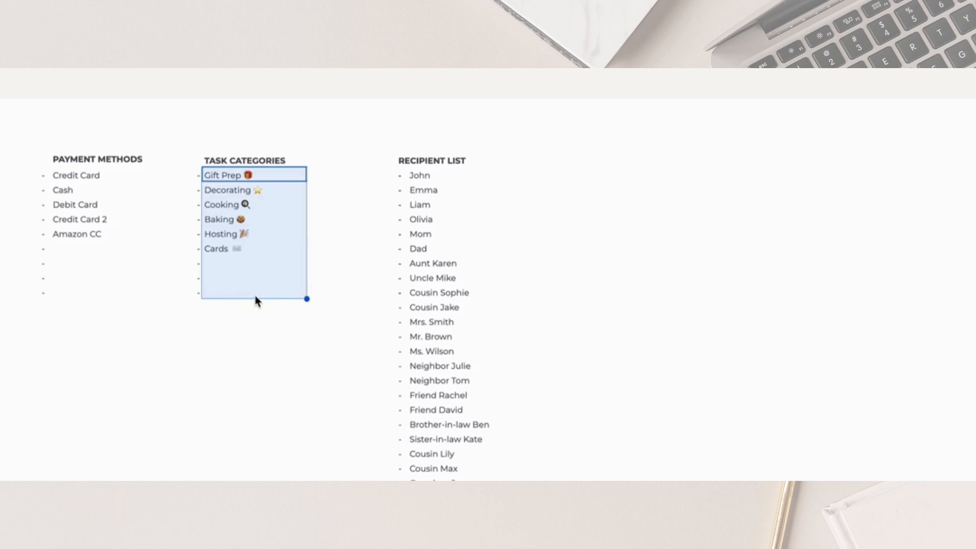
click(436, 164)
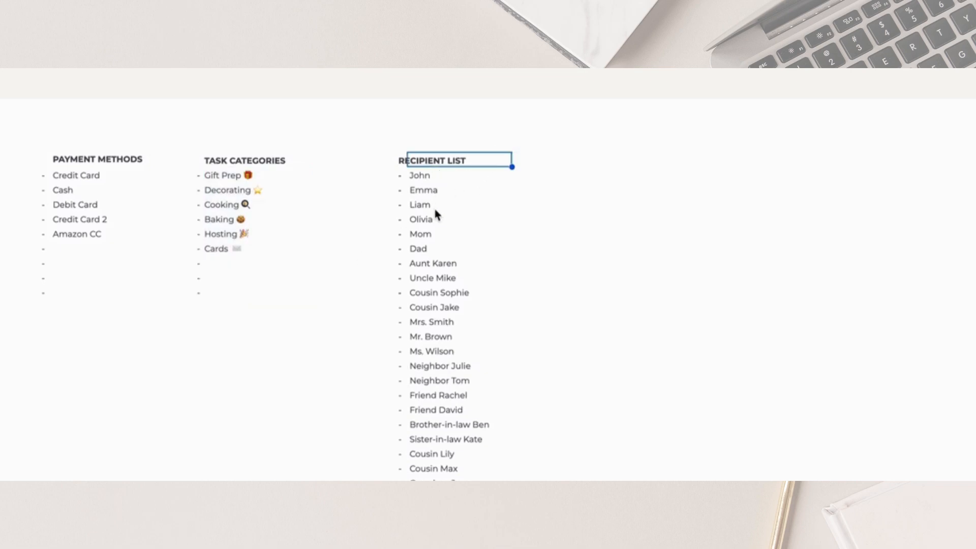
drag(432, 173, 432, 504)
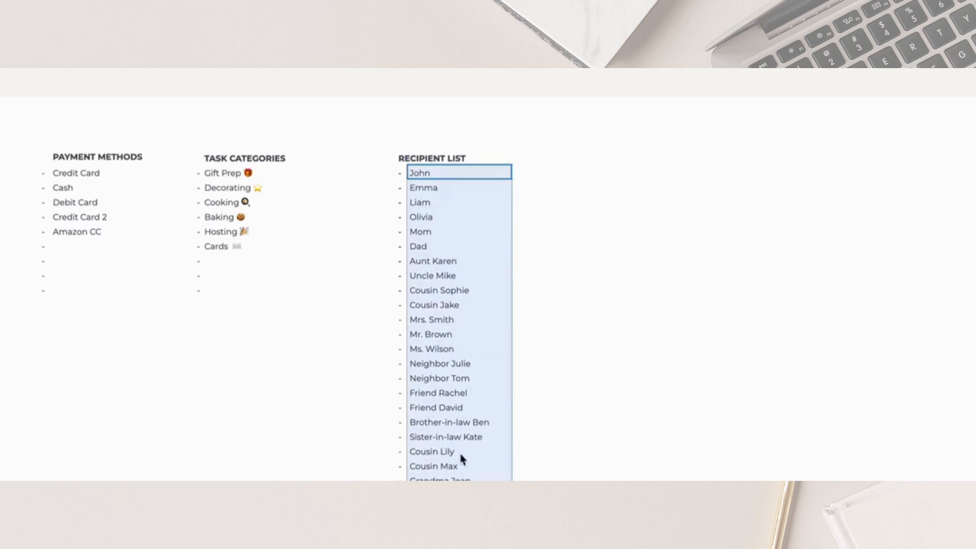
- Try replacing the seventh entry of the recipient list with a couple's combined first names, and undo the replacement
click(461, 269)
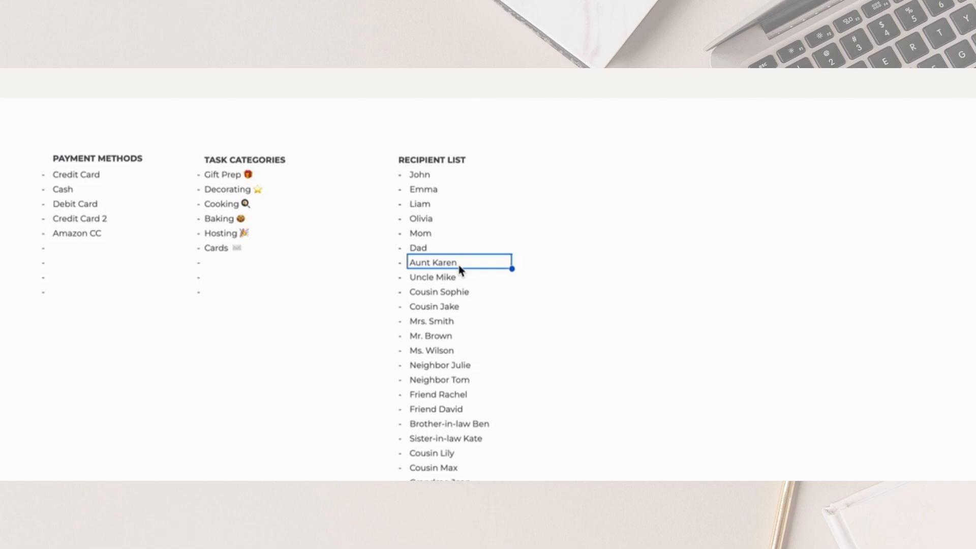
text(Karen & M)
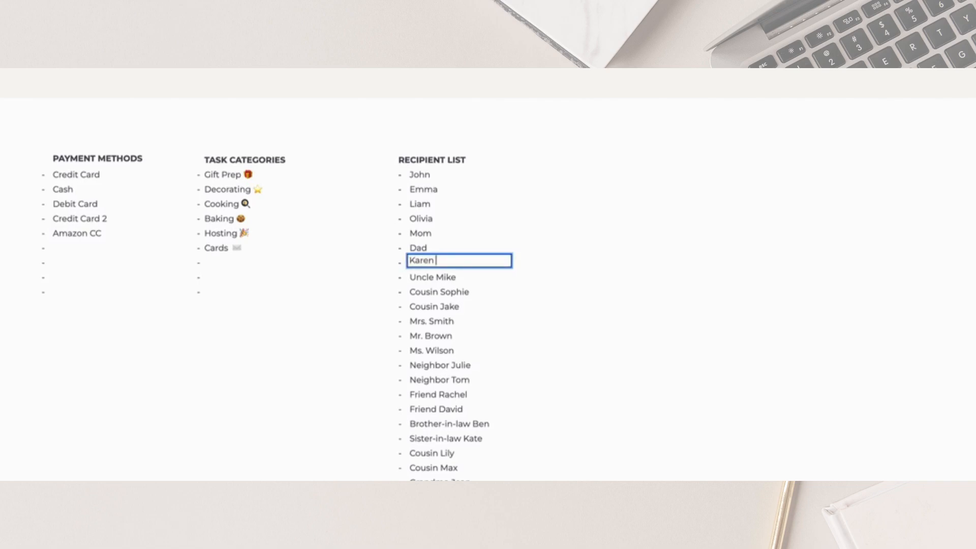
text(ike)
key(Return)
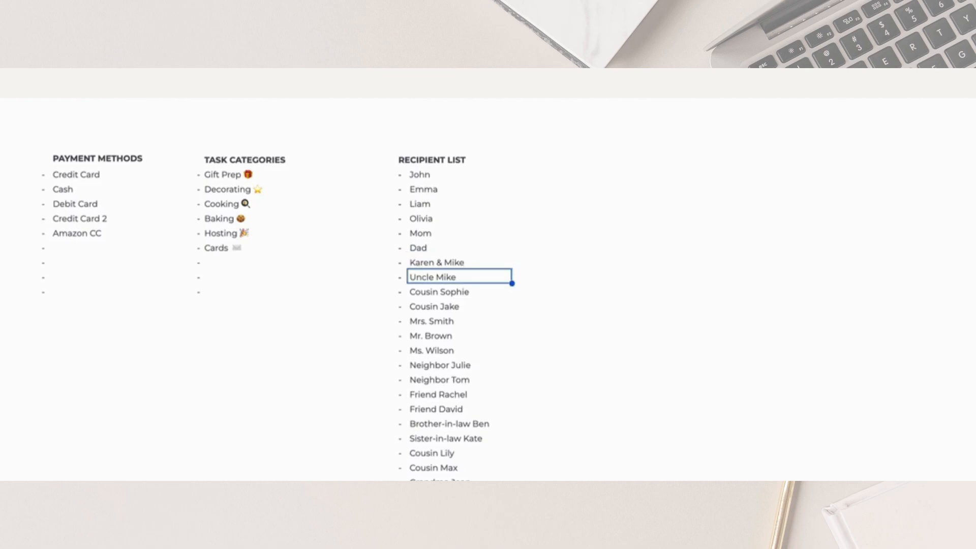
key(ctrl+z)
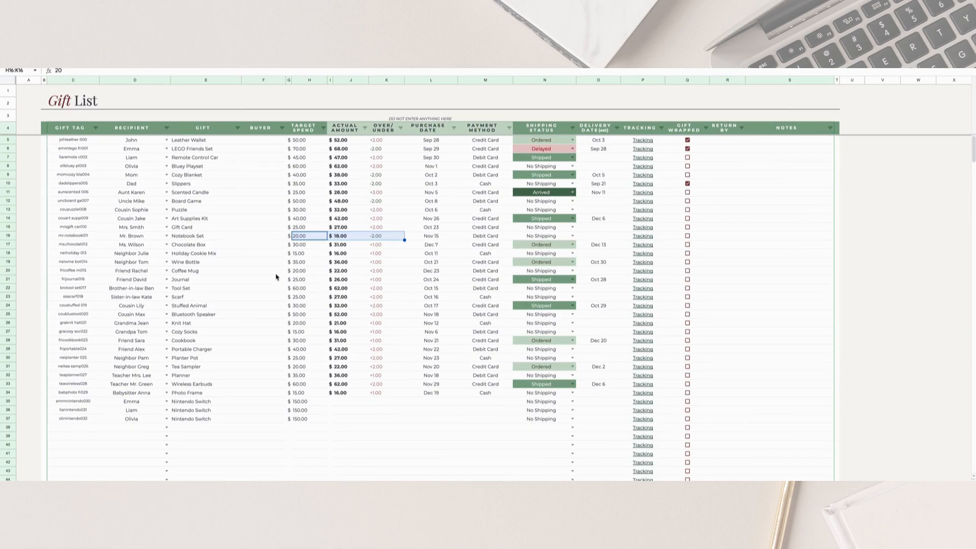
- Start a Gift List entry in row 38 with the first listed recipient and New Ties as the gift
scroll(276, 277, down, 10)
click(143, 175)
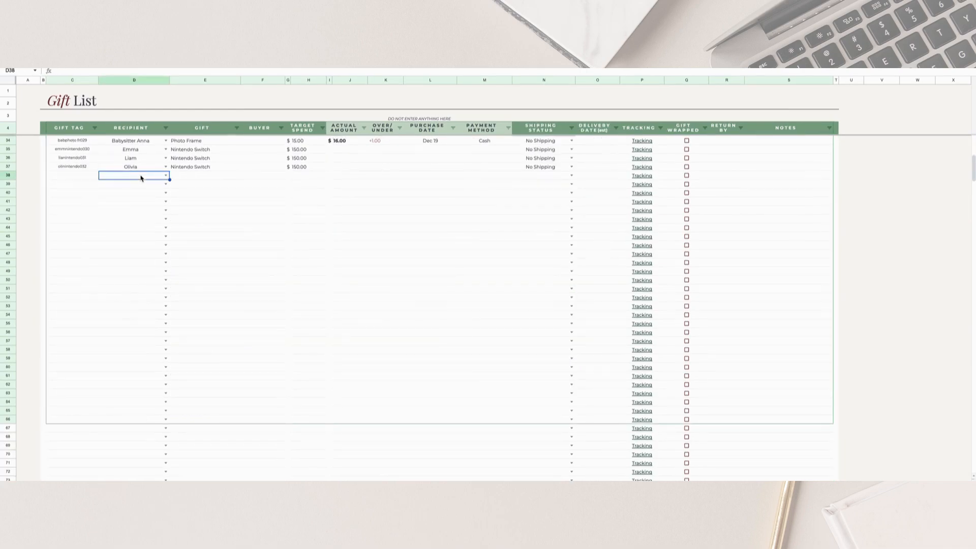
click(166, 176)
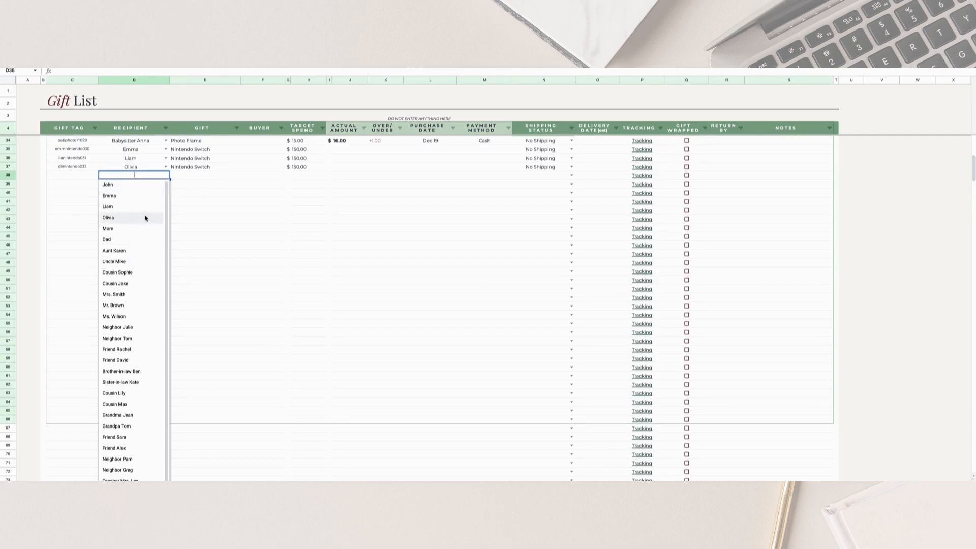
click(143, 186)
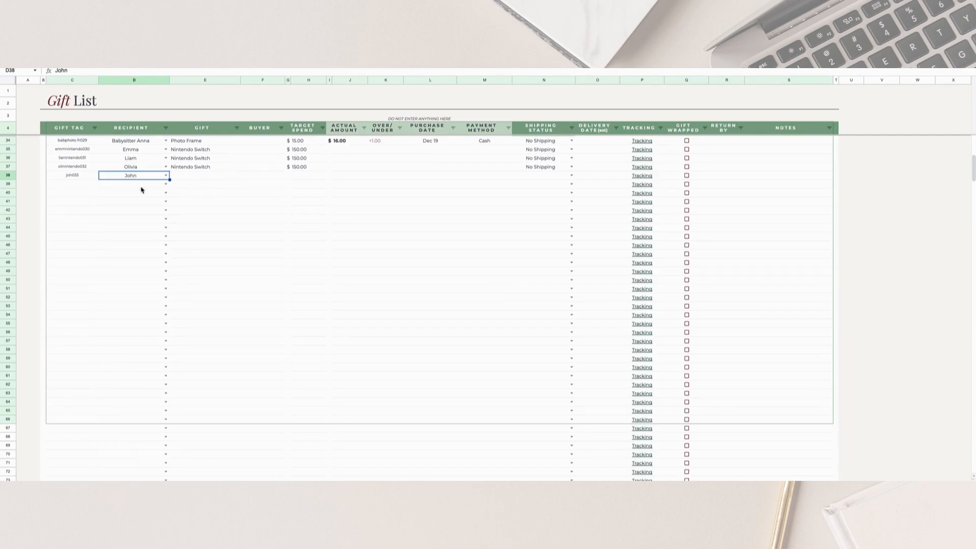
click(196, 178)
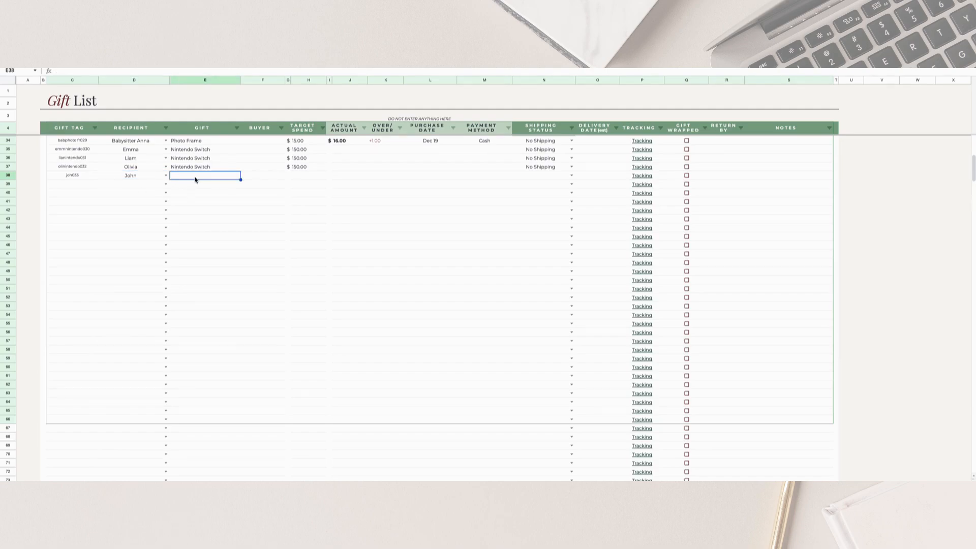
text(New Ties)
key(Tab)
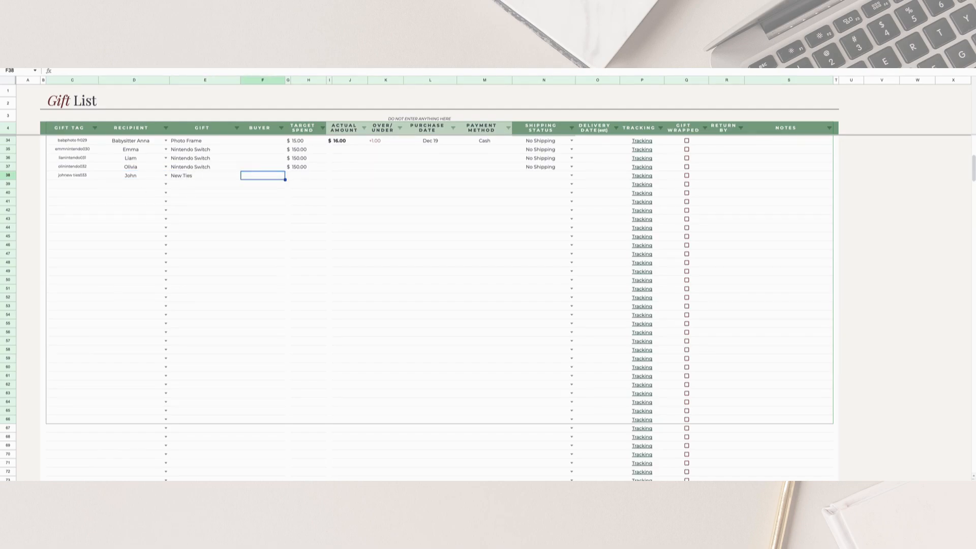
- Set the buyer of the New Ties gift to Myself and its target spend to 50
text(Myself)
key(Return)
key(Up)
click(309, 175)
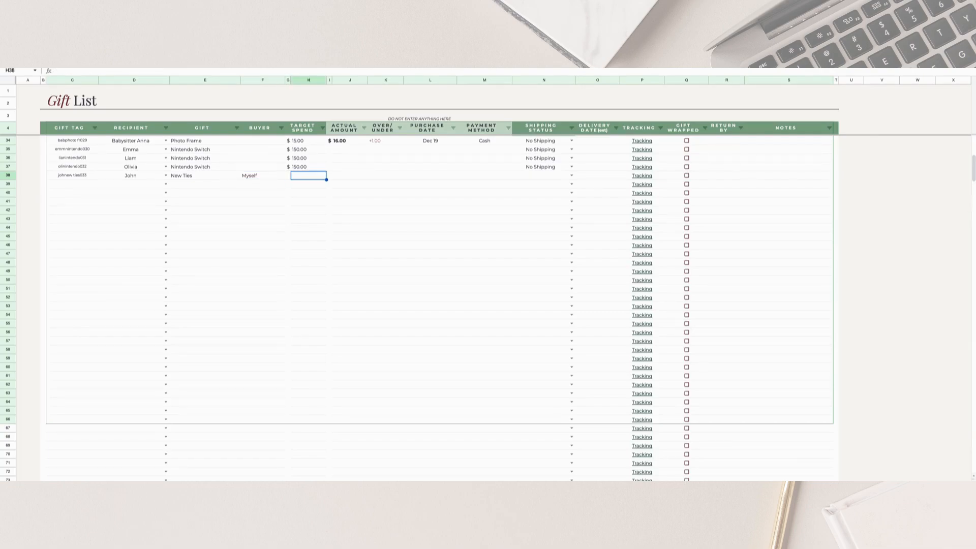
text(50)
key(Return)
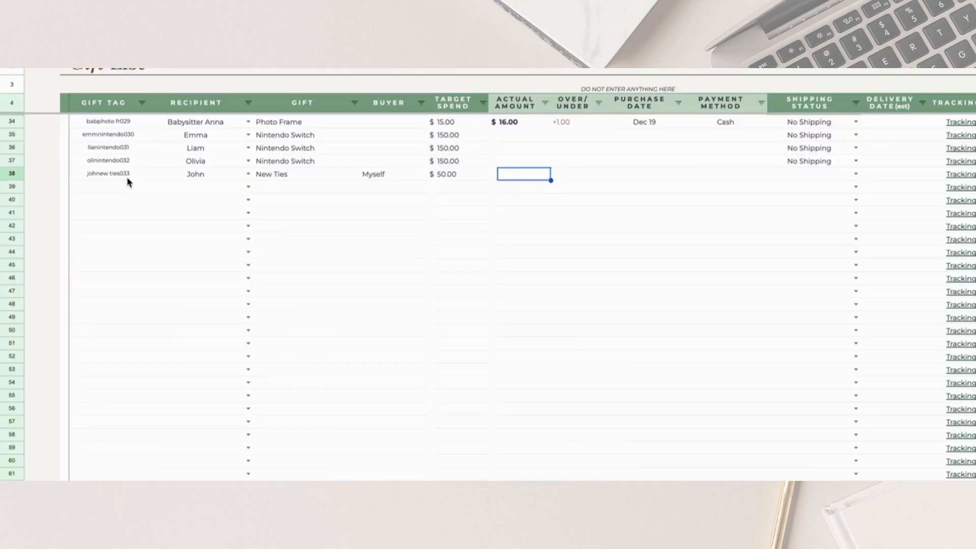
- Examine the New Ties row's gift tag, target spend, and the columns from actual amount to payment method
click(127, 178)
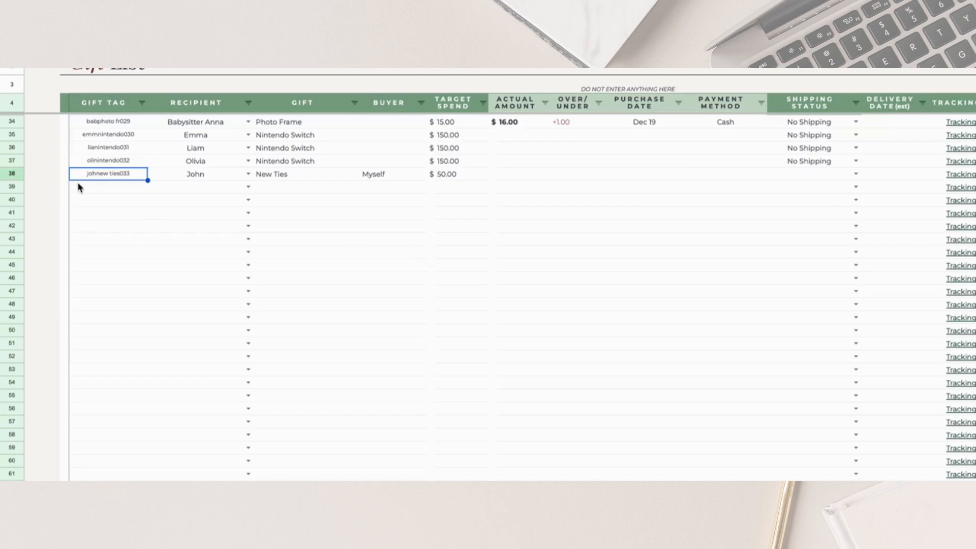
click(446, 175)
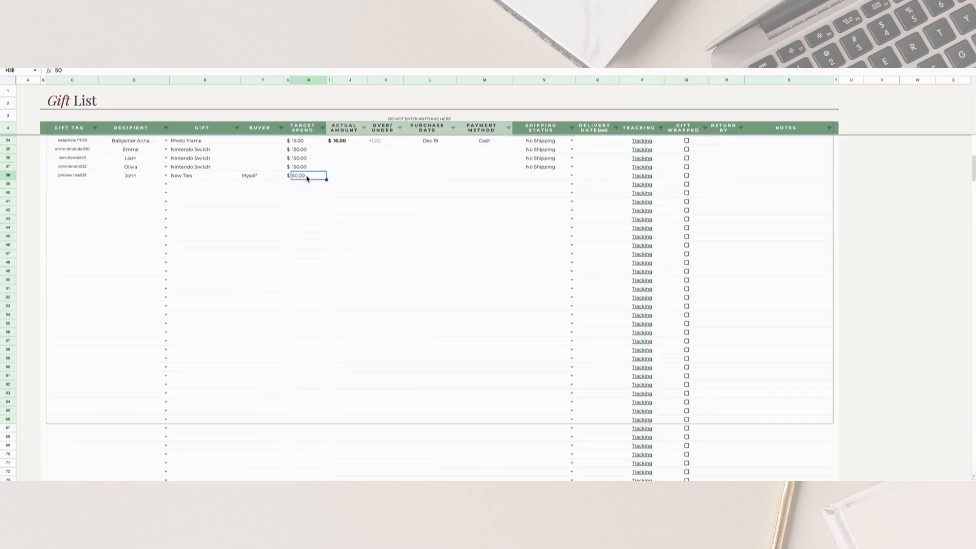
drag(350, 176, 484, 167)
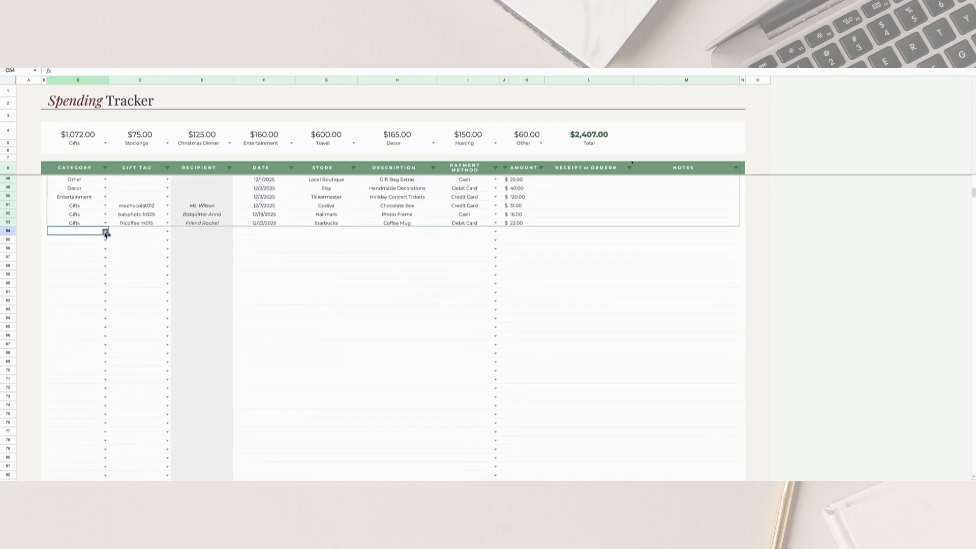
- Start a Spending Tracker entry in row 54 with the Gifts category and the New Ties gift tag
click(105, 233)
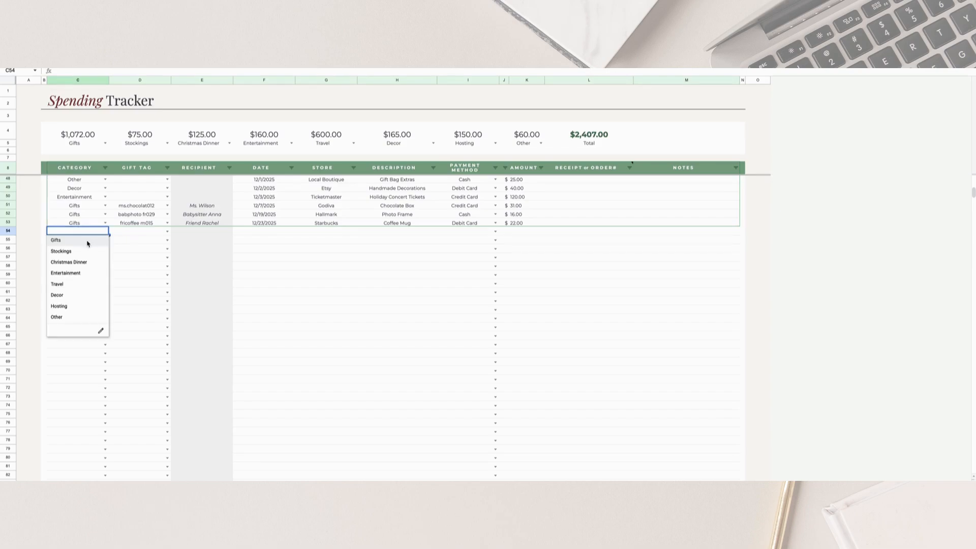
click(87, 243)
click(138, 234)
click(167, 232)
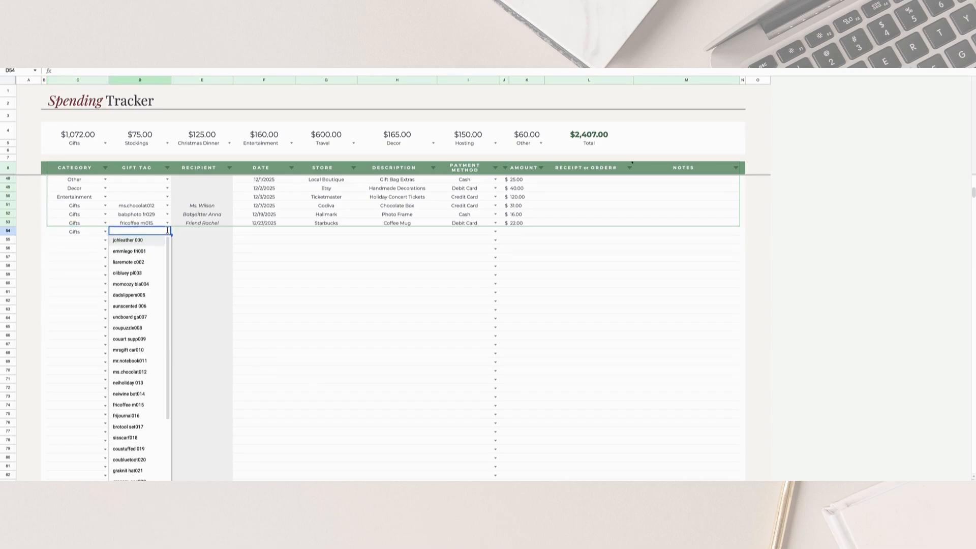
text(joh)
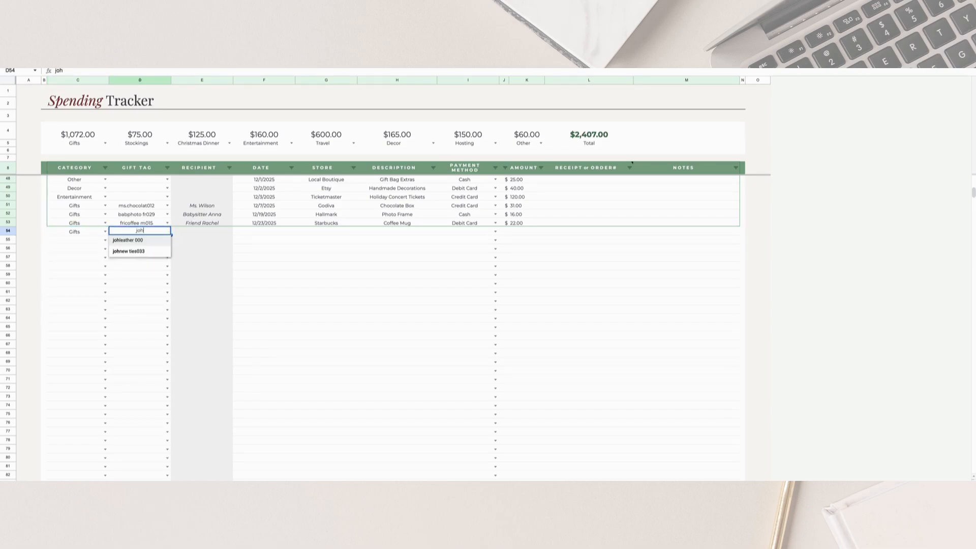
click(136, 251)
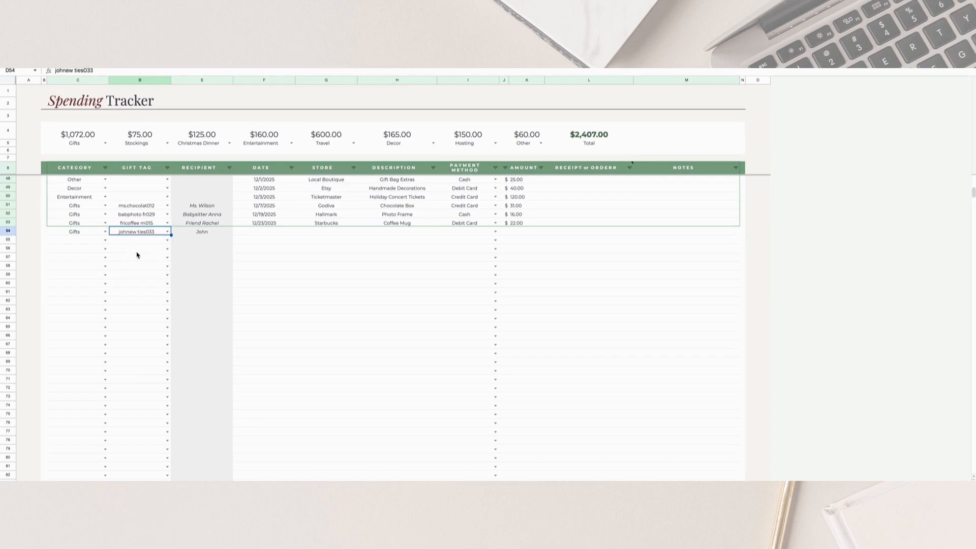
click(202, 234)
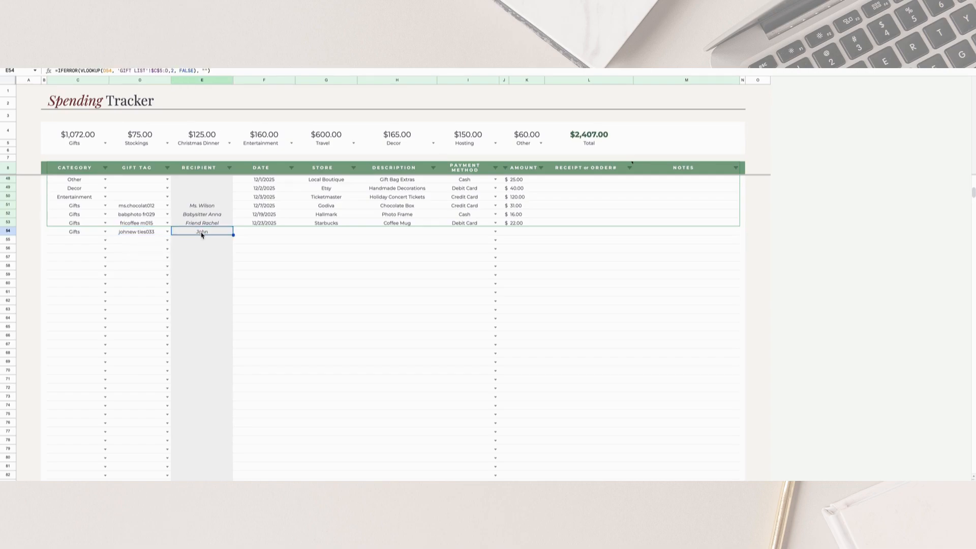
- Set the date of the row 54 purchase to 10/31/2025
click(268, 233)
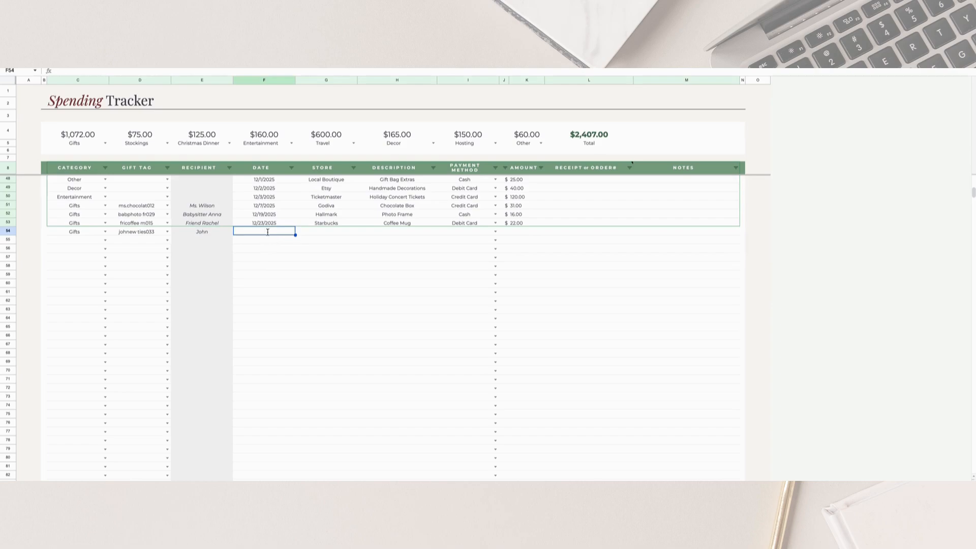
double_click(268, 232)
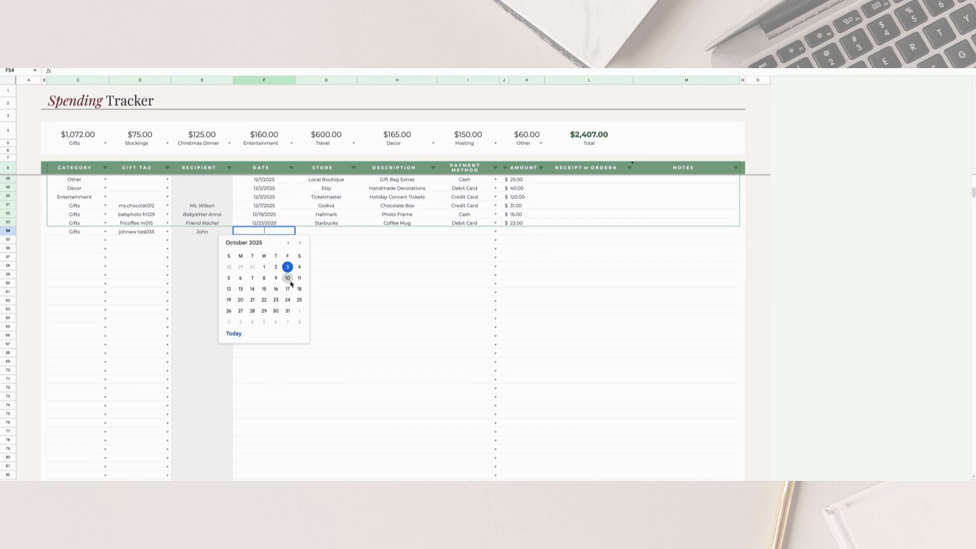
click(287, 311)
- Enter Amazon as the row 54 purchase's store and Ties - 3 Pack as its description
click(332, 233)
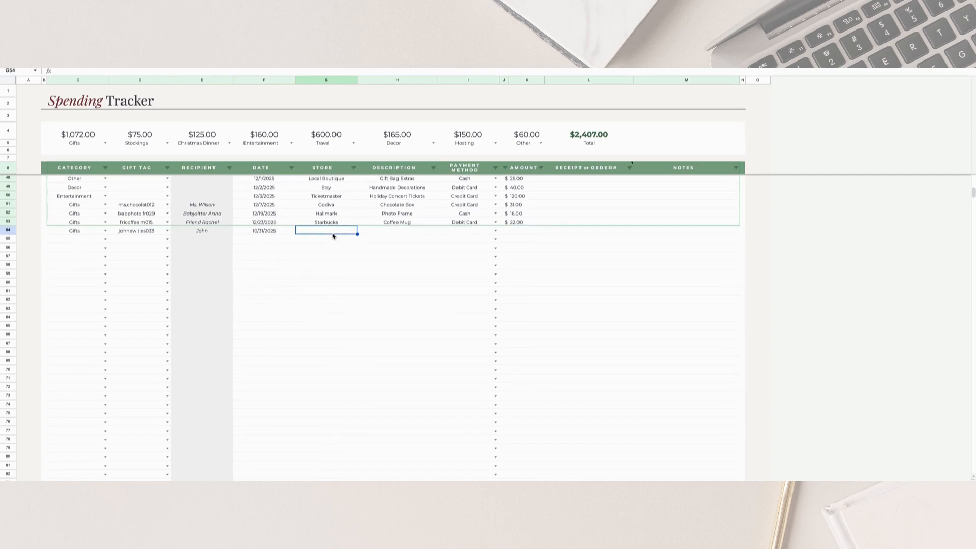
text(Amazon)
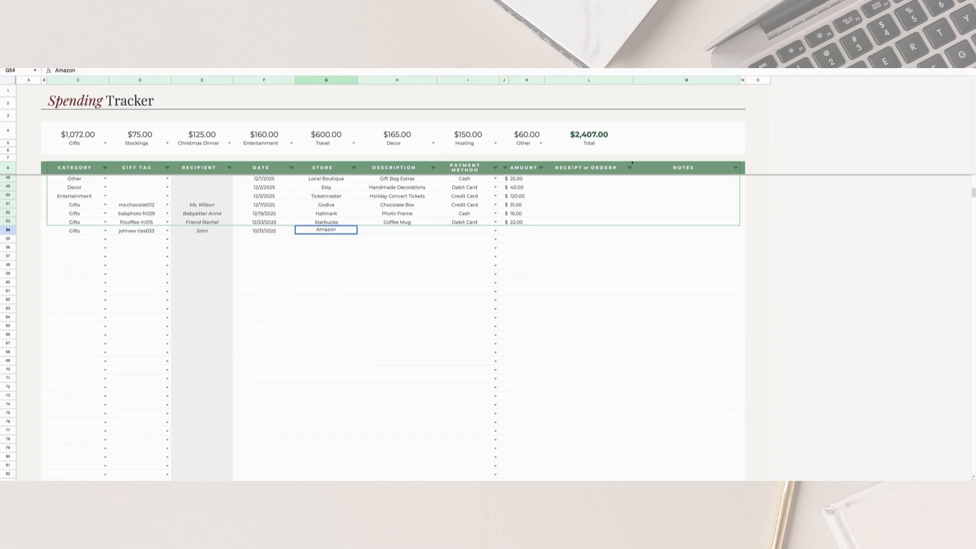
key(Tab)
text(Ties)
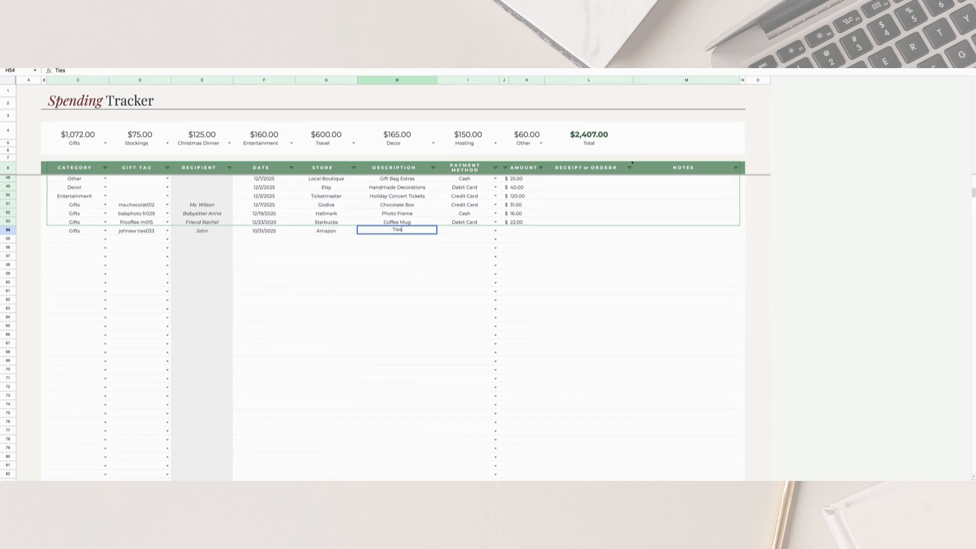
text( - 3 Pack)
key(Return)
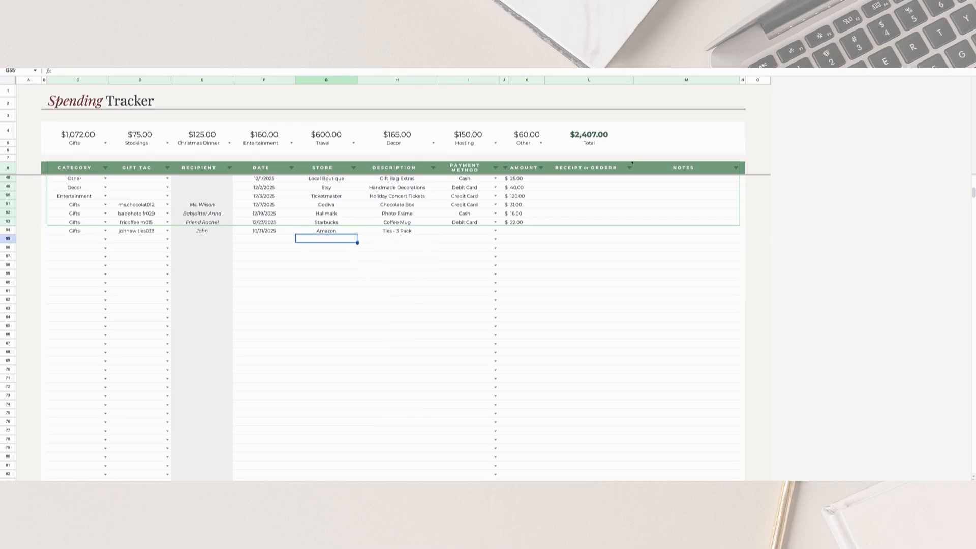
- Set the row 54 purchase's payment method to Amazon CC and its amount to 48.50
click(493, 233)
click(493, 232)
click(479, 240)
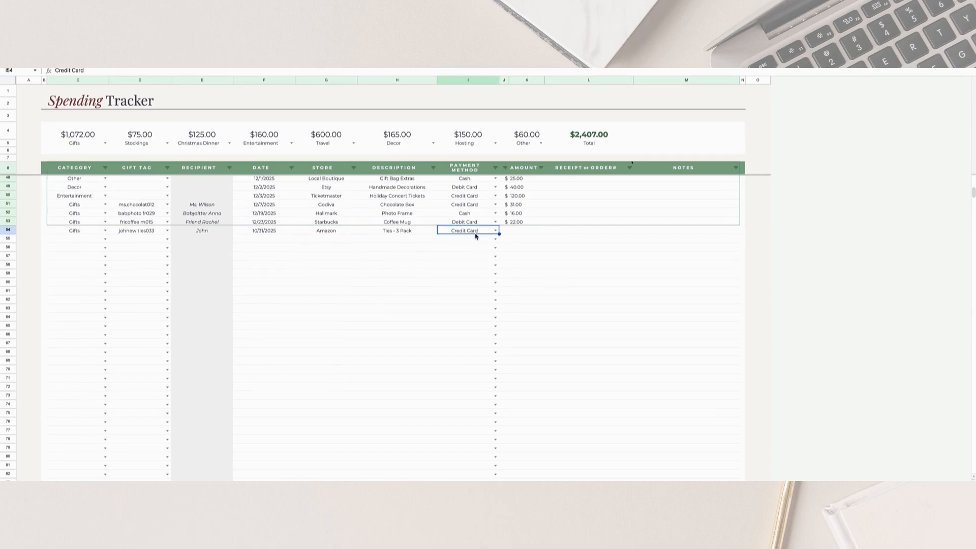
double_click(475, 233)
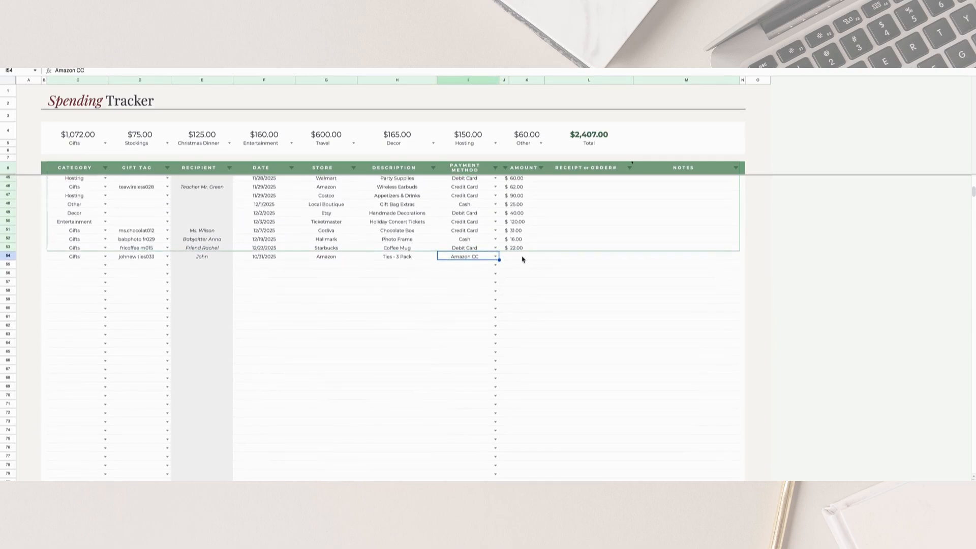
click(523, 258)
text(48.50)
key(Tab)
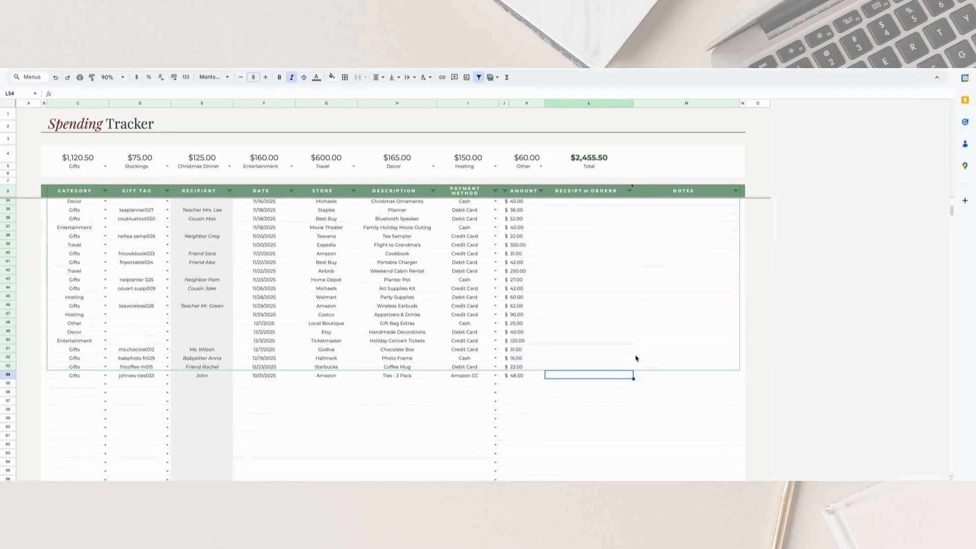
- Look at the options for inserting an image in the receipt cell of row 54
click(79, 62)
mouse_move(127, 177)
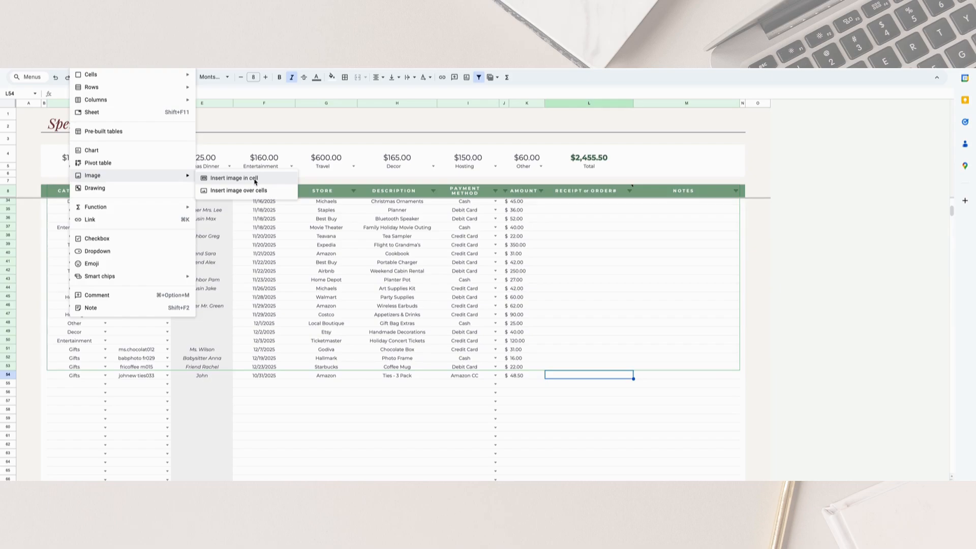
click(577, 376)
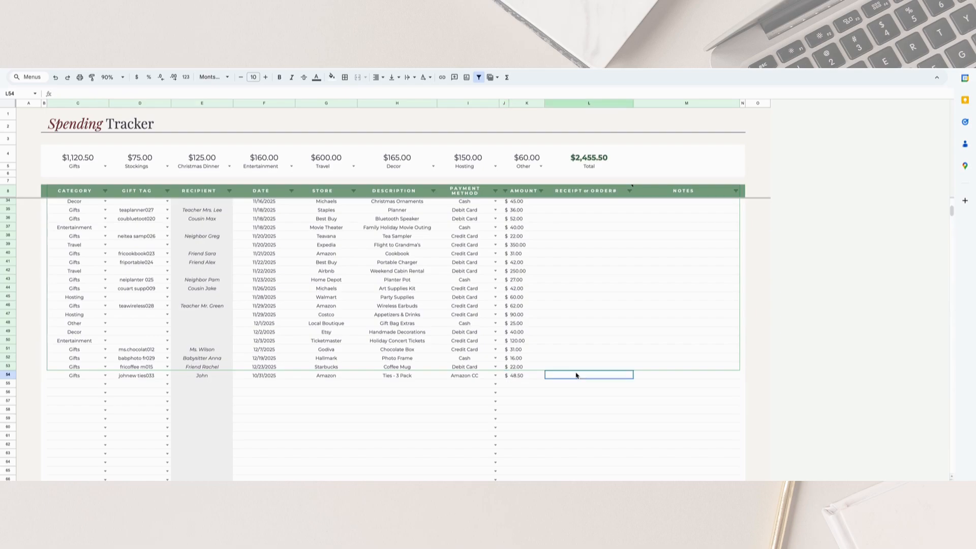
scroll(579, 376, down, 1)
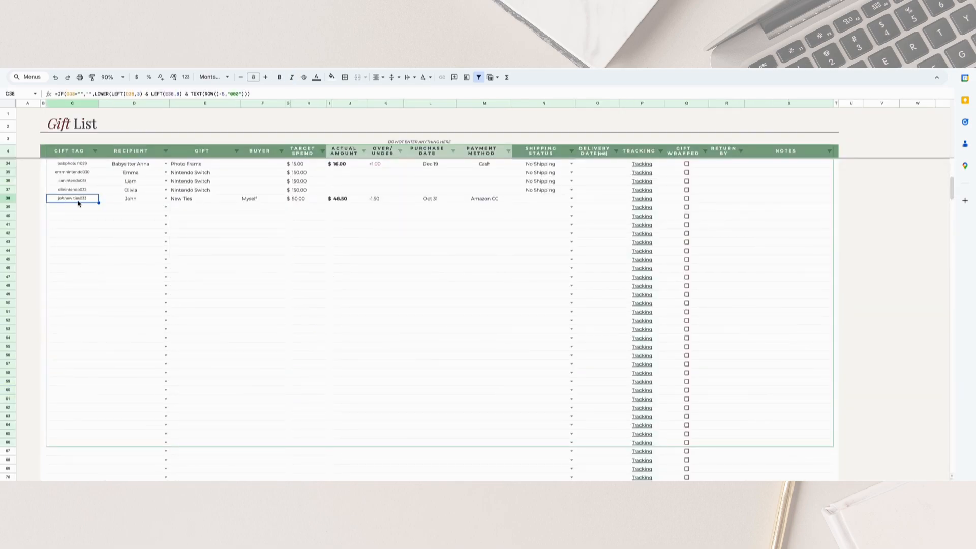
- In the Gift List, set the New Ties gift's shipping status to Ordered and its estimated delivery date to 11/7/2025
click(571, 199)
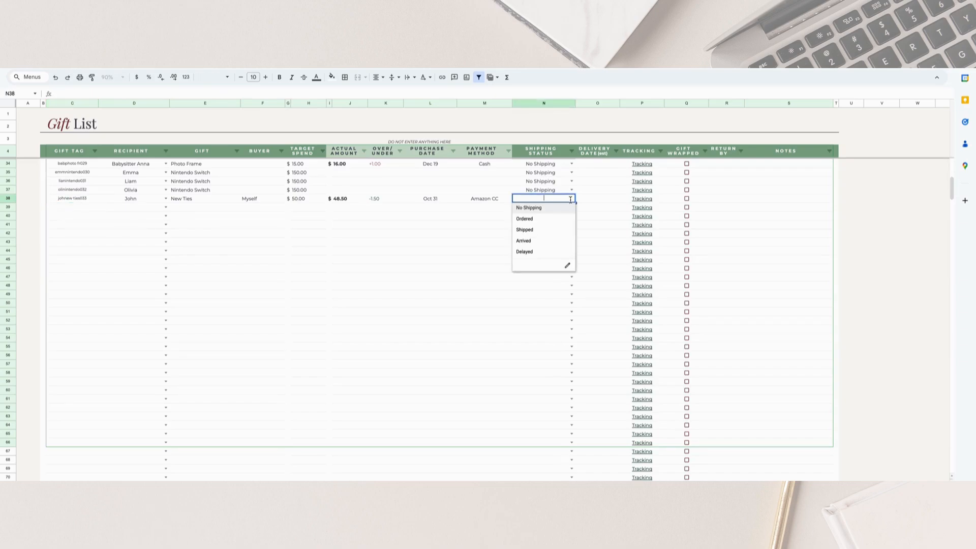
click(541, 221)
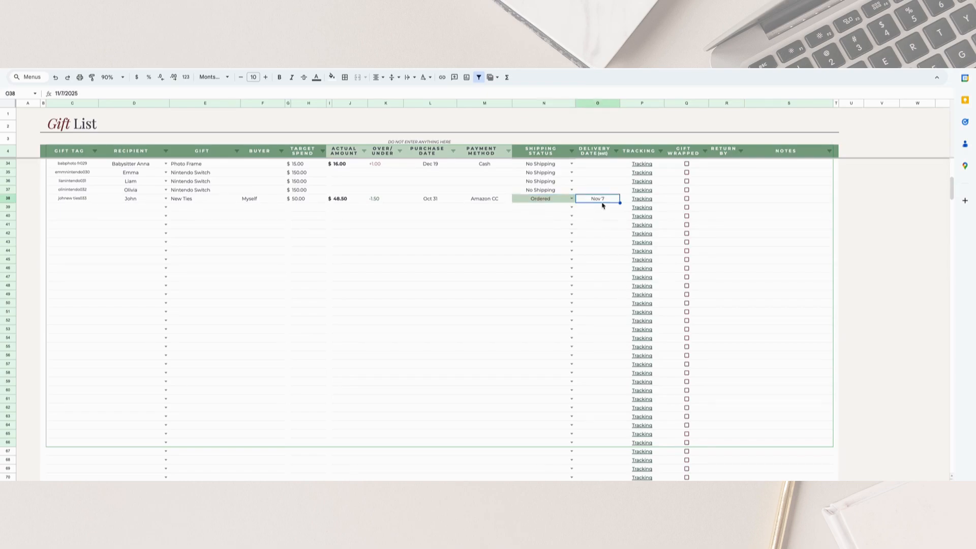
- Open the New Ties gift's tracking link for editing, select its web address, and leave without changing it
mouse_move(644, 202)
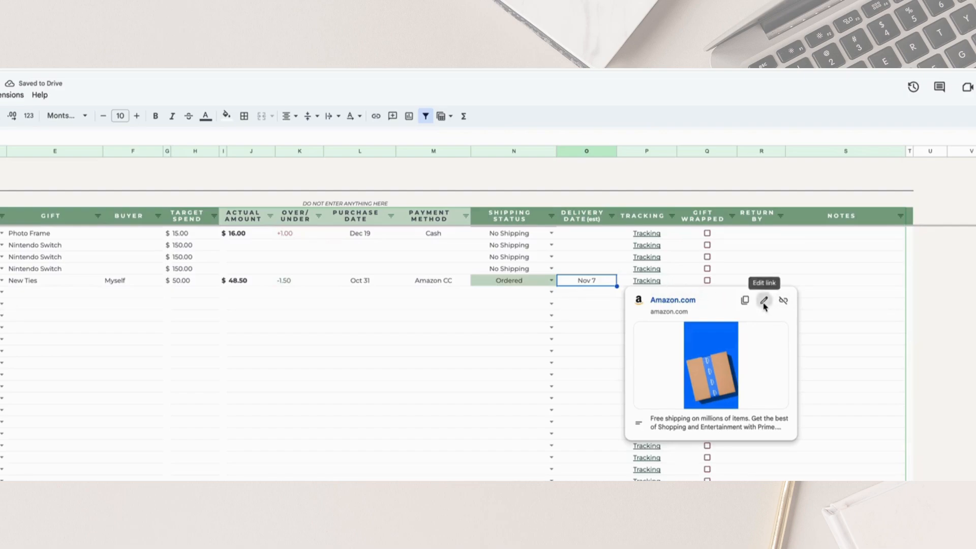
click(764, 301)
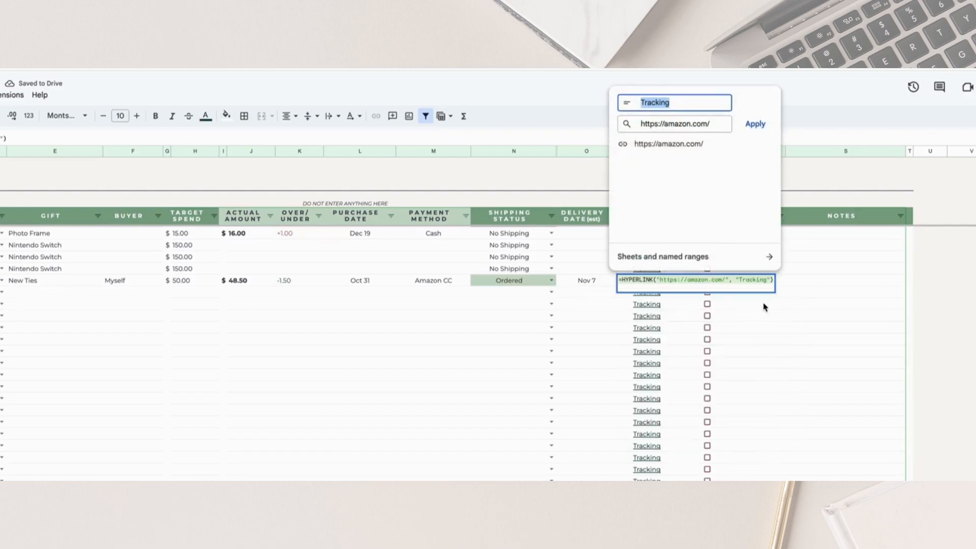
click(677, 129)
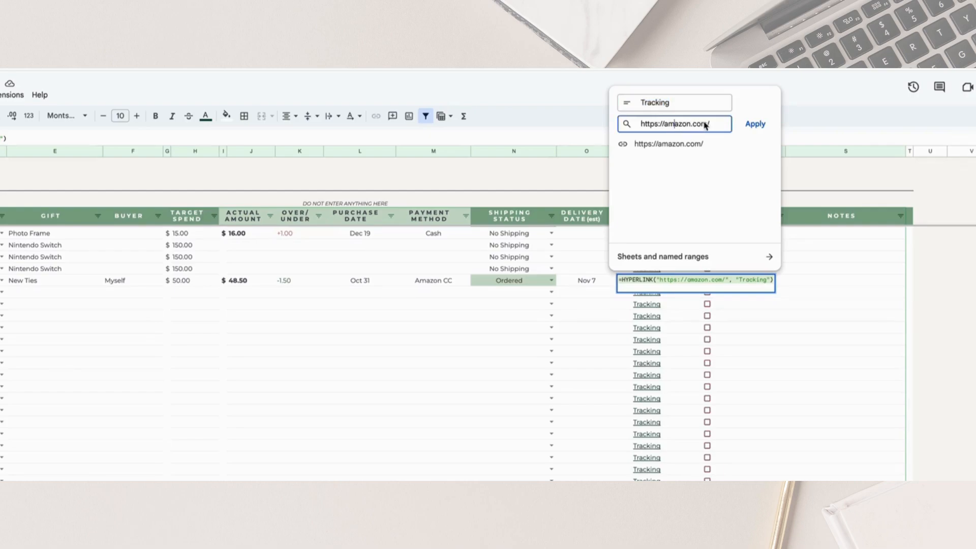
drag(715, 126, 599, 131)
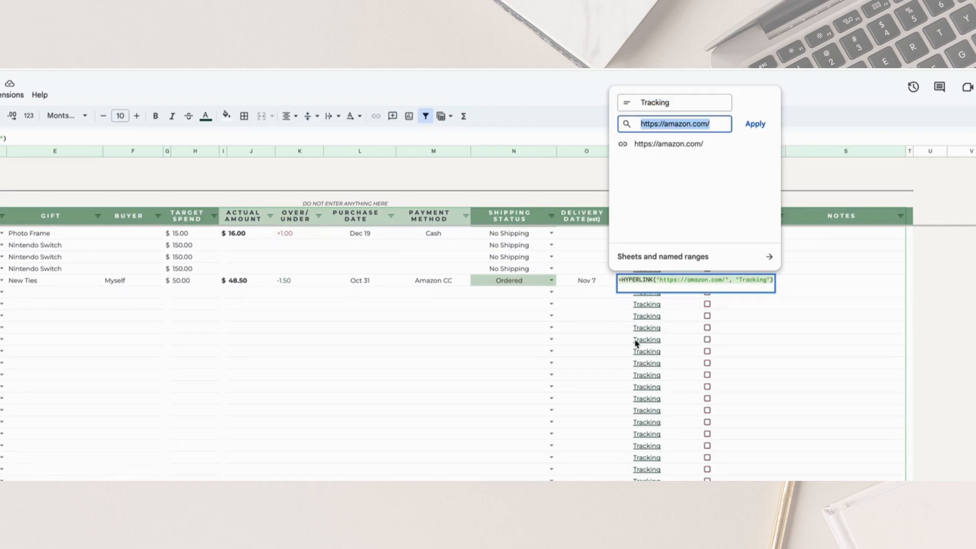
click(564, 365)
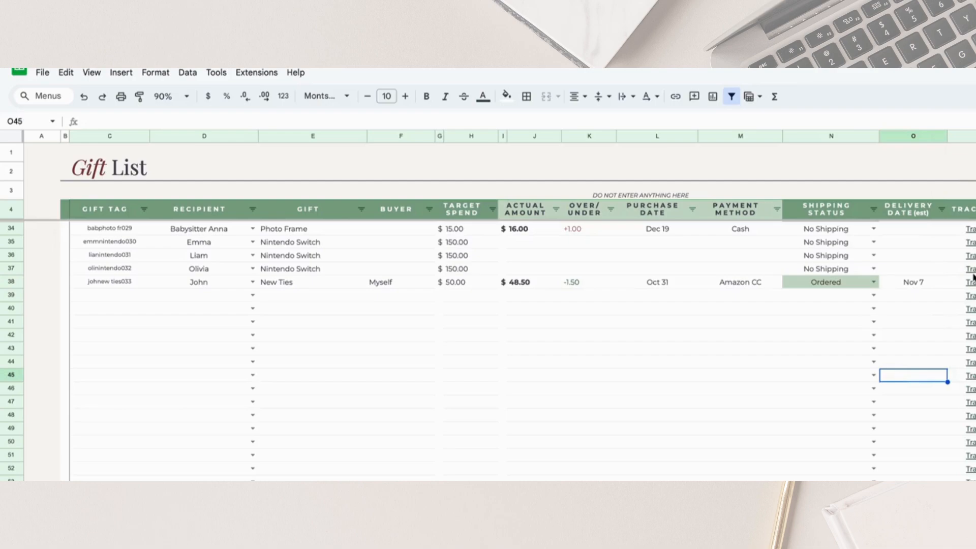
- Examine the web address inside the New Ties gift's tracking HYPERLINK formula and its link preview
click(646, 280)
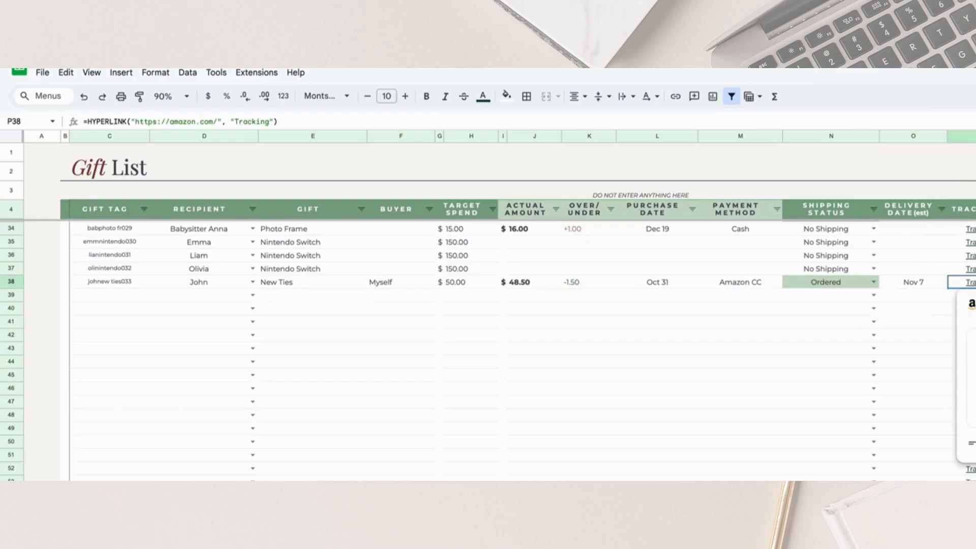
click(226, 124)
drag(217, 122, 135, 122)
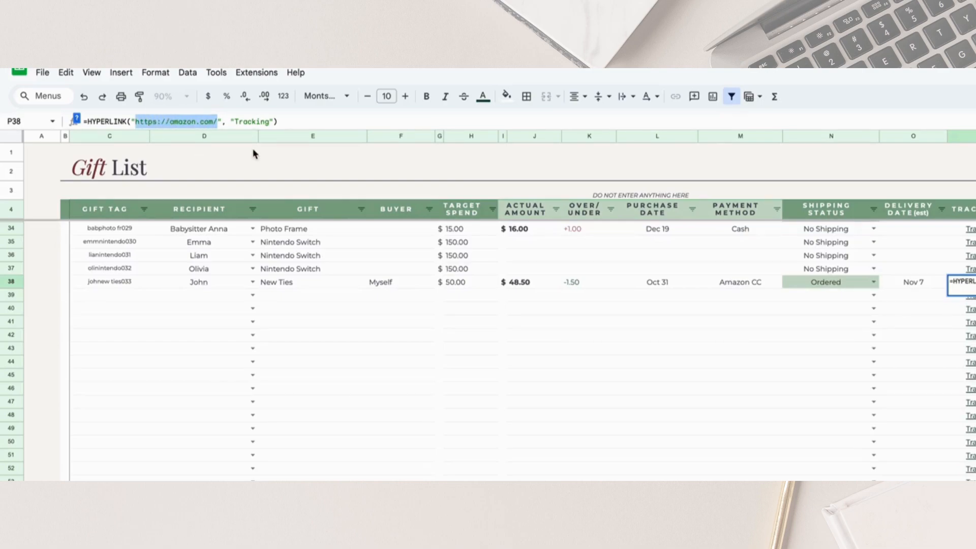
key(Return)
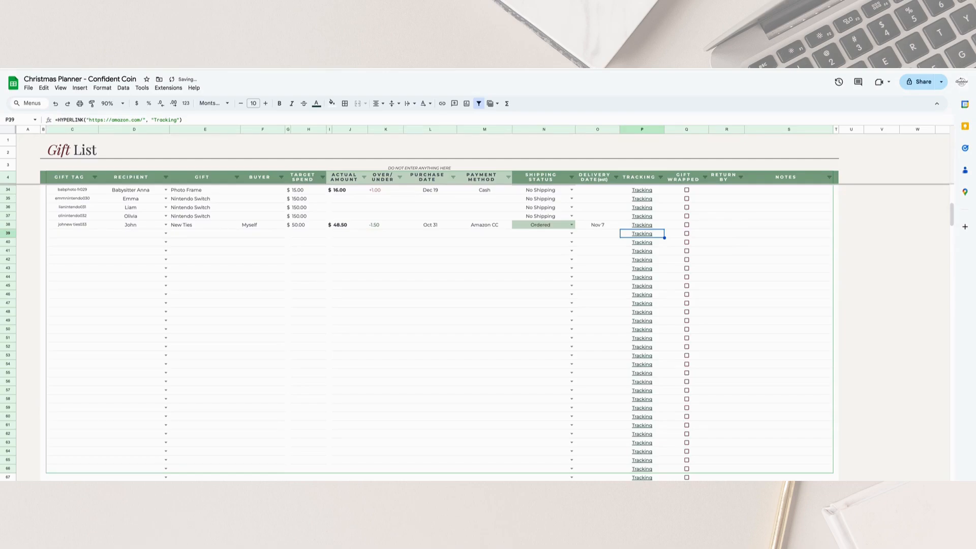
click(656, 225)
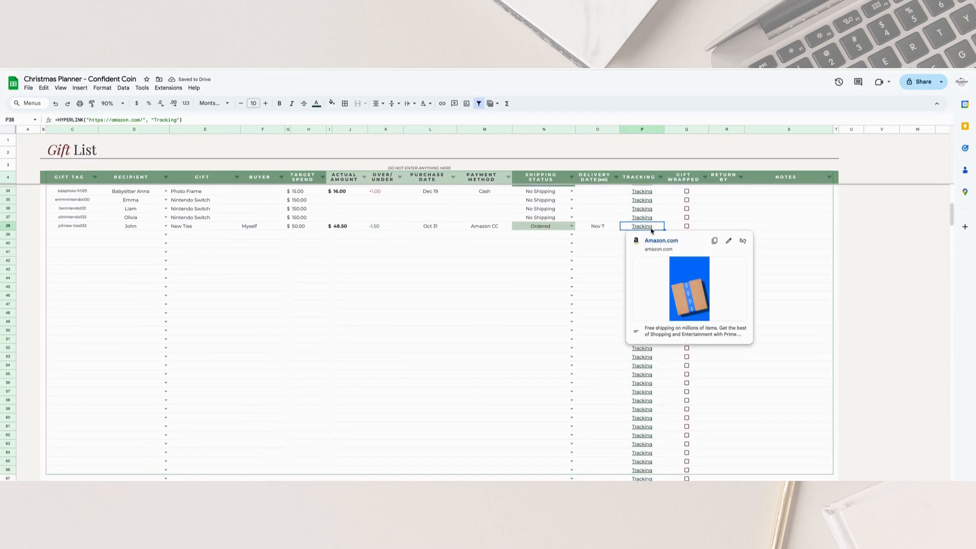
click(597, 275)
- Switch the New Ties gift's shipping status to Shipped, try Arrived, and return it to Shipped
scroll(597, 277, up, 2)
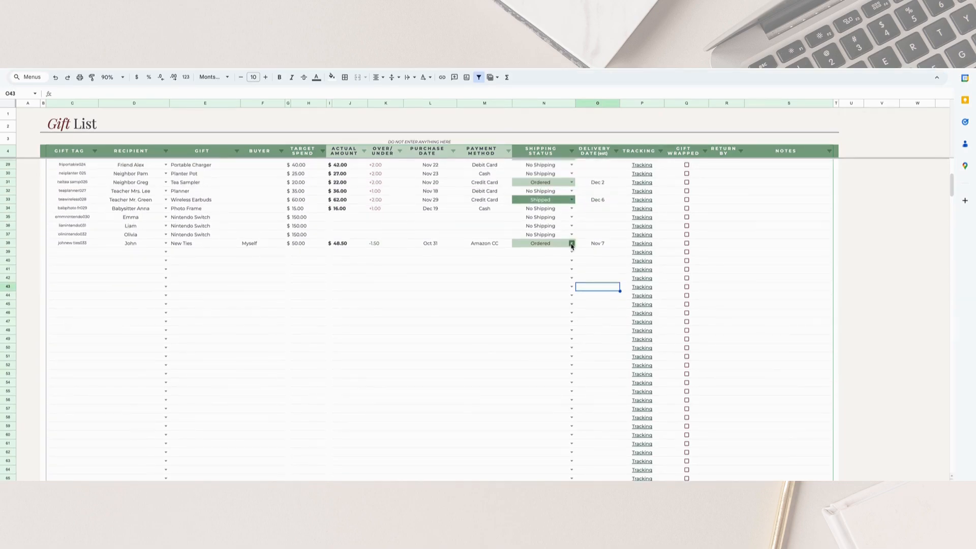
click(571, 244)
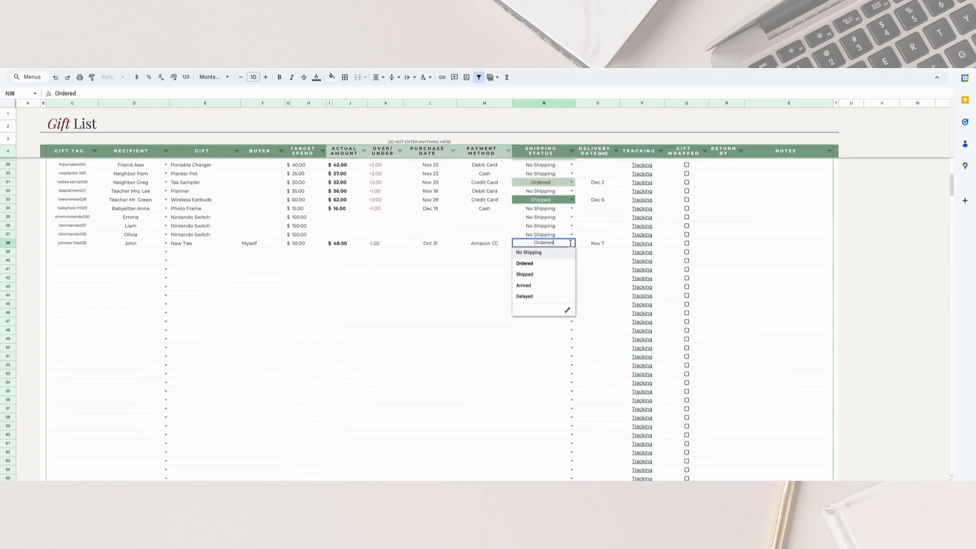
click(530, 273)
click(575, 245)
click(524, 285)
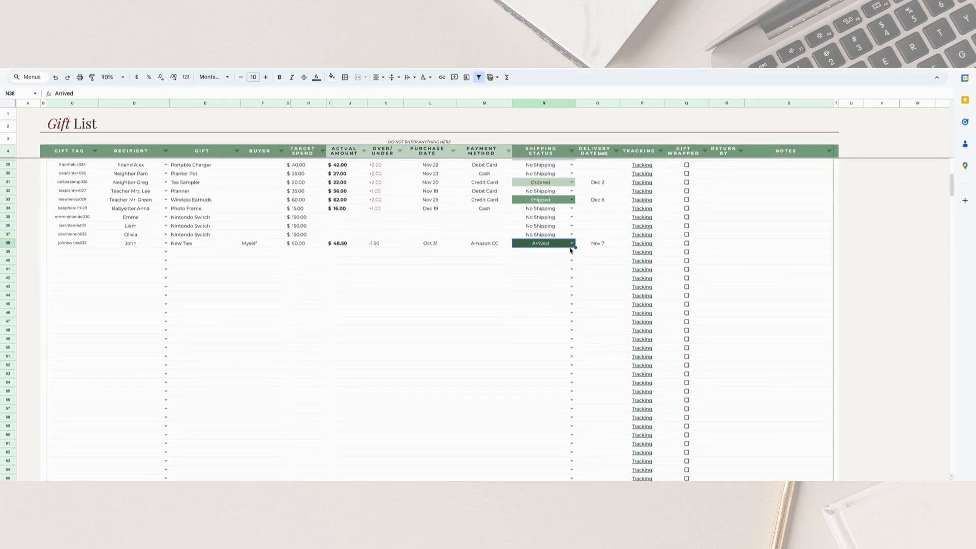
click(572, 245)
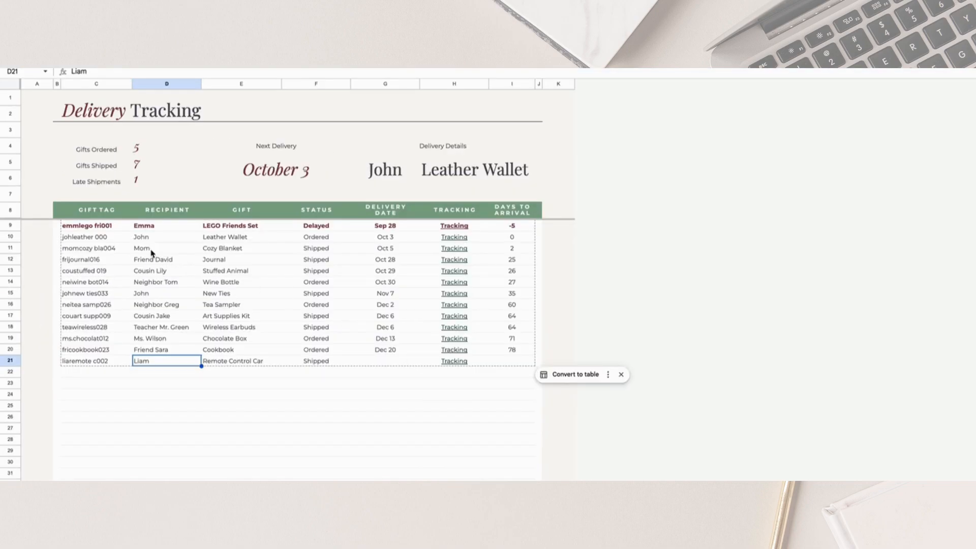
- Examine the New Ties row in Delivery Tracking, including its status, delivery date, tracking link and days to arrival
drag(81, 293, 513, 294)
scroll(407, 265, down, 2)
click(318, 227)
click(379, 229)
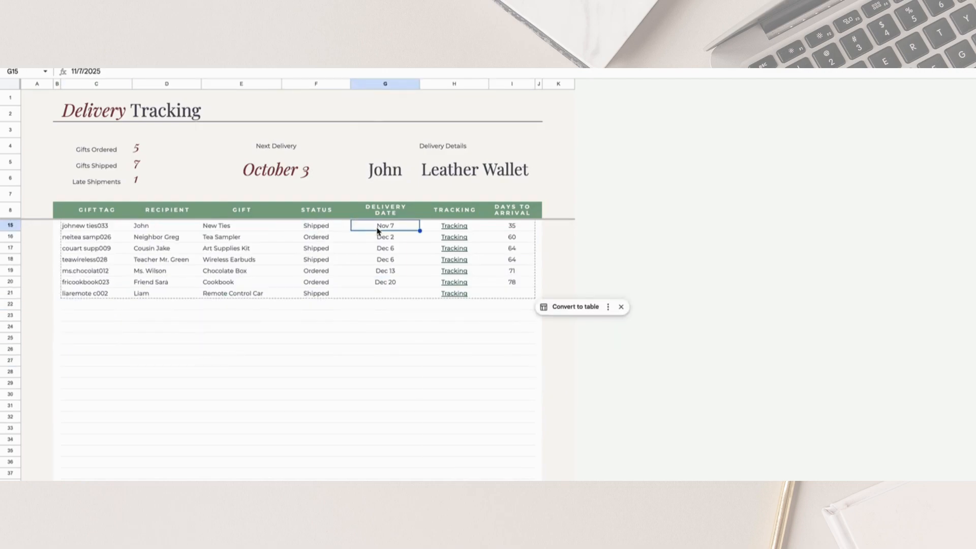
mouse_move(455, 232)
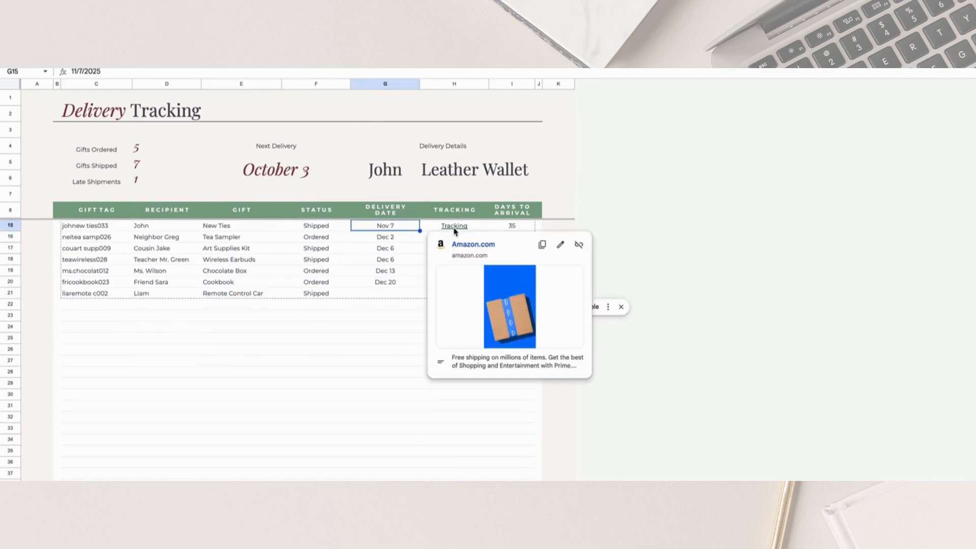
click(523, 228)
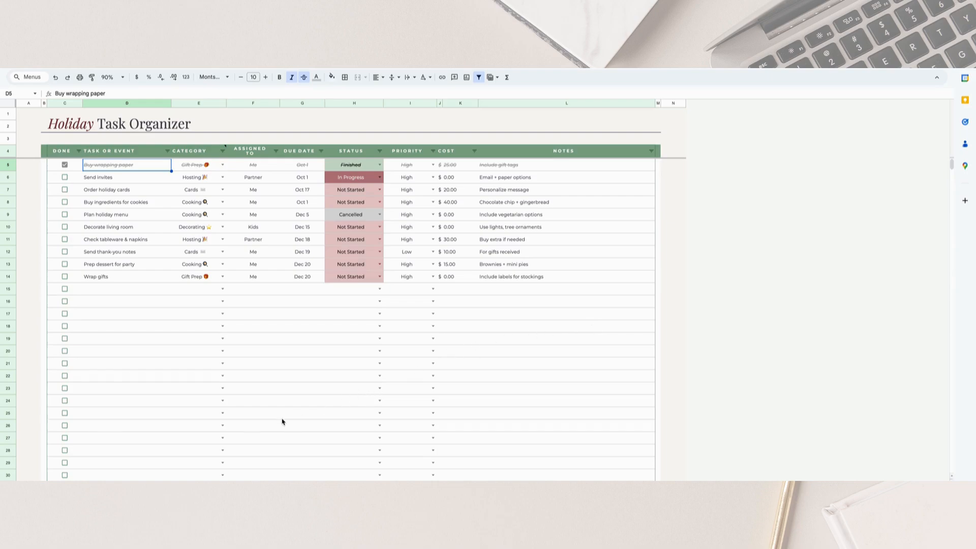
- Add the tasks Christmas Concert and Bake Side Dishes Early in the first empty rows of the Holiday Task Organizer
click(267, 489)
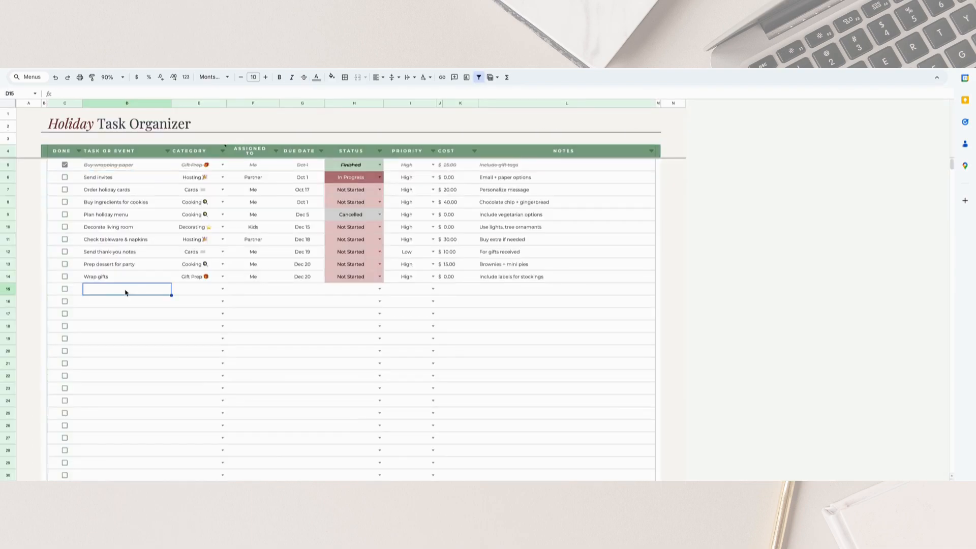
scroll(126, 292, down, 2)
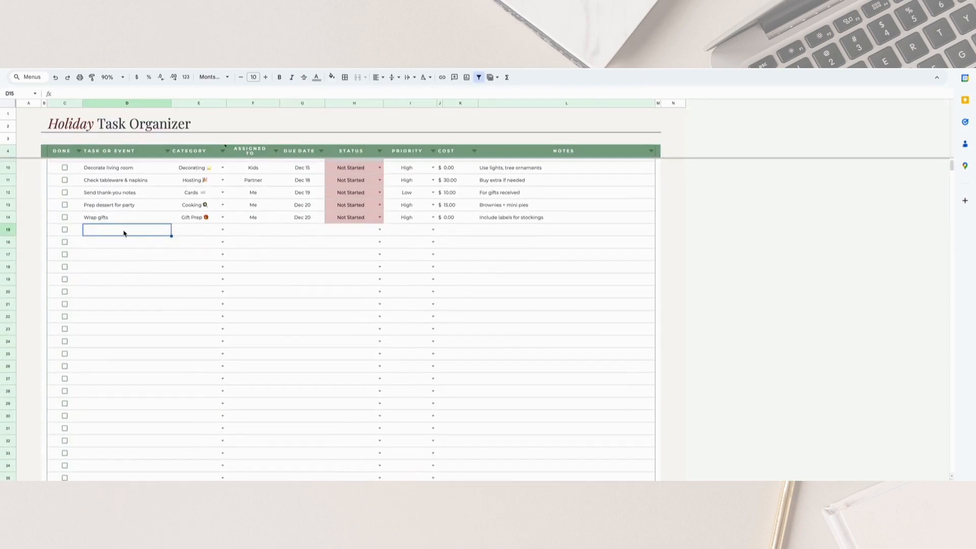
text(Chrismt)
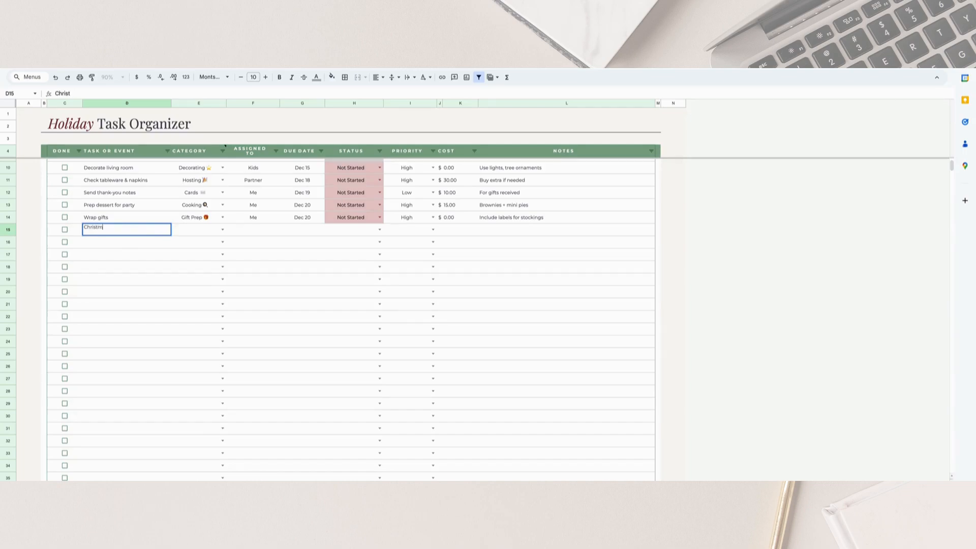
text(as Concert)
key(Return)
text(Bake D)
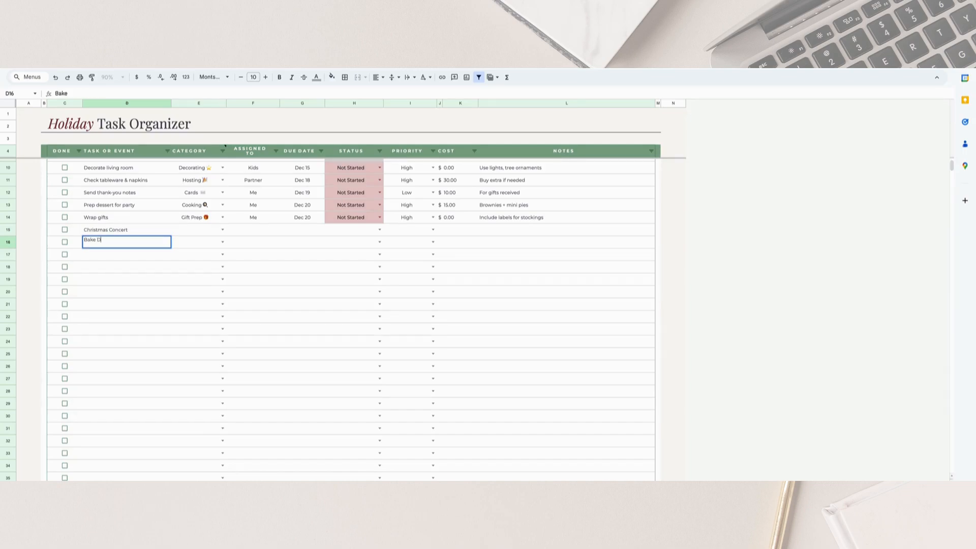
text(idde Dishes Early)
key(Return)
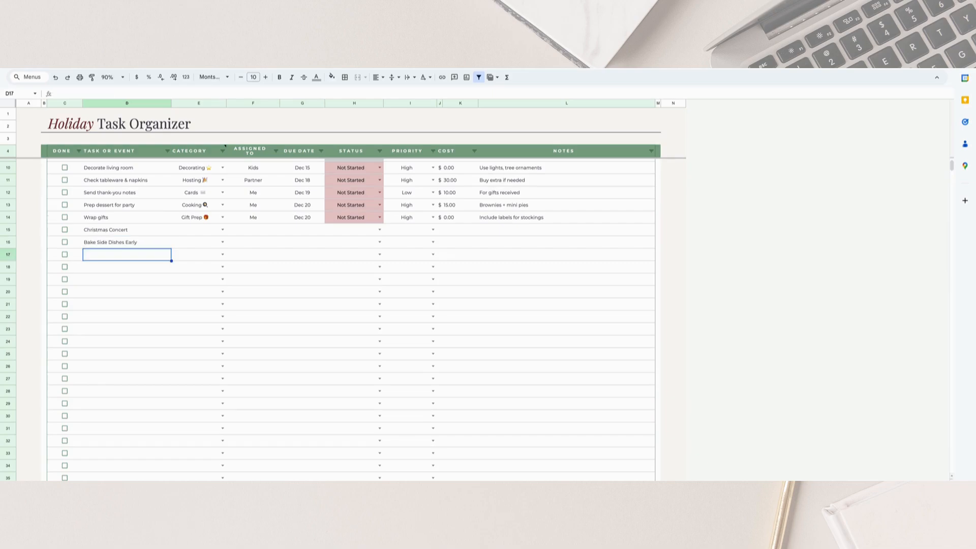
click(203, 233)
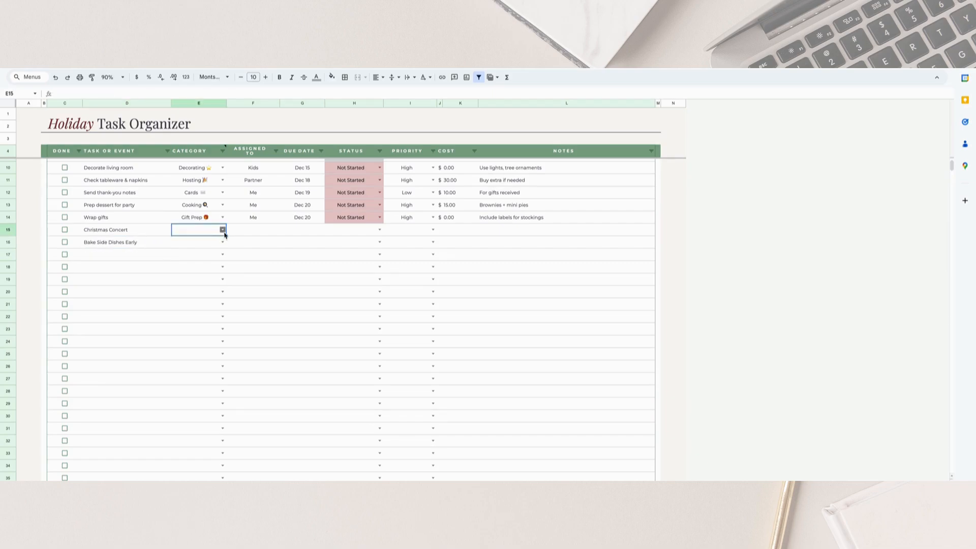
click(224, 232)
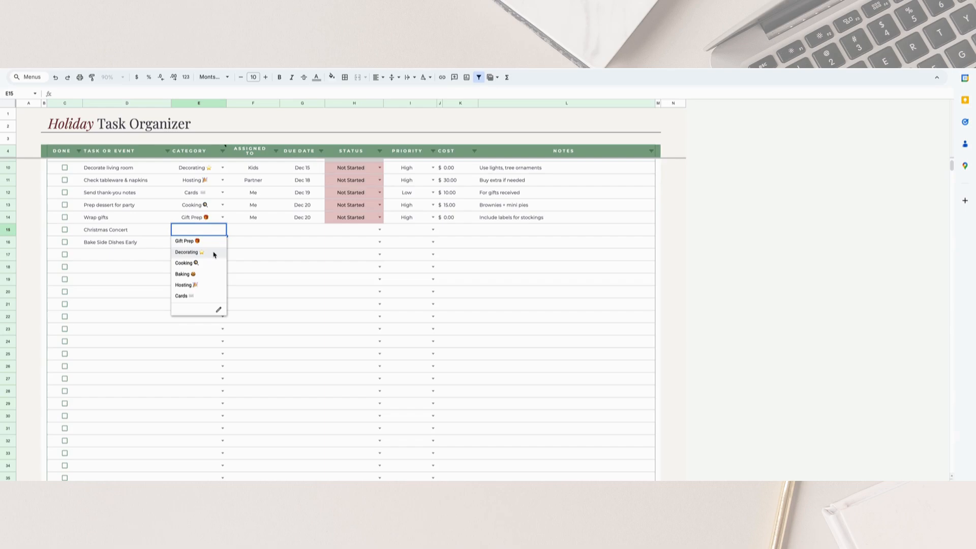
click(210, 255)
click(222, 231)
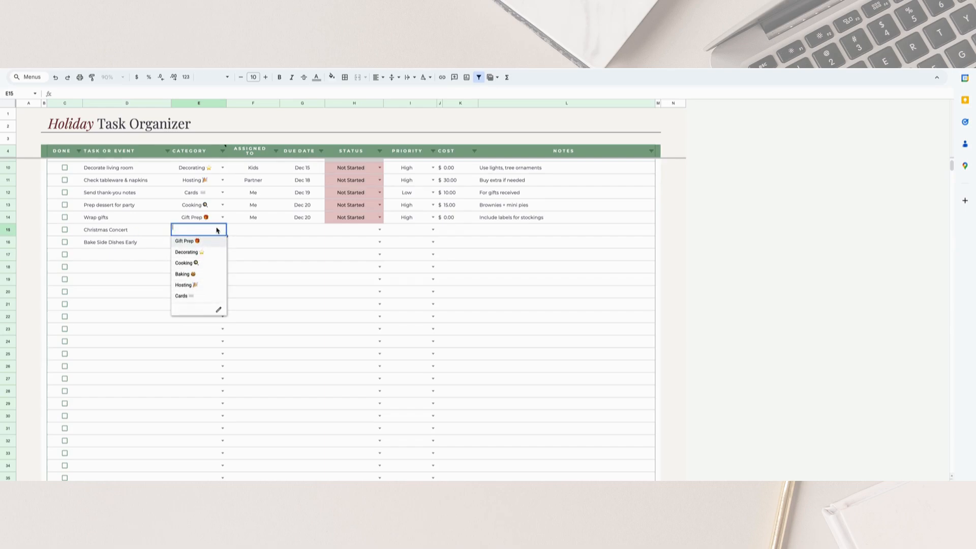
click(236, 236)
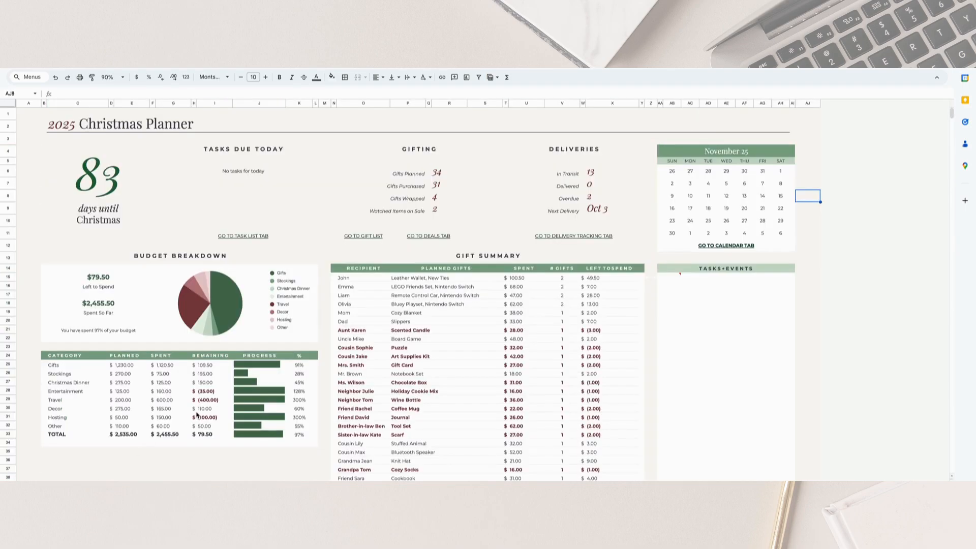
- Add Events to the Task Categories list in the Dashboard's File Customization area
scroll(268, 365, down, 15)
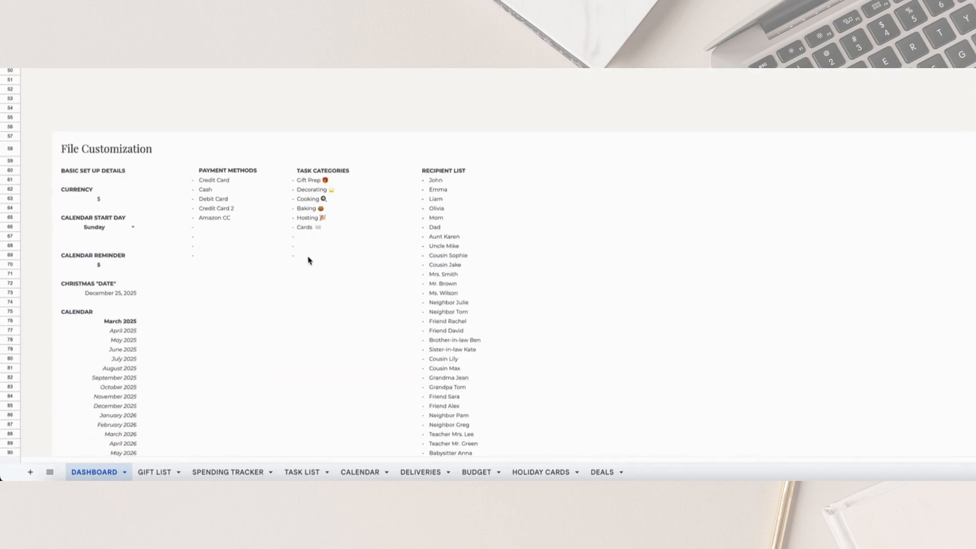
click(309, 240)
text(e)
text(Event)
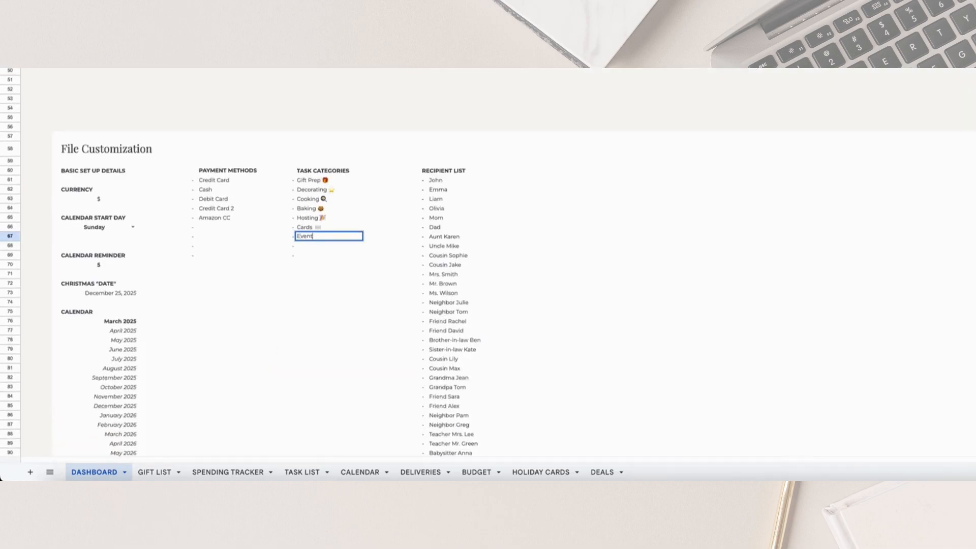
key(Return)
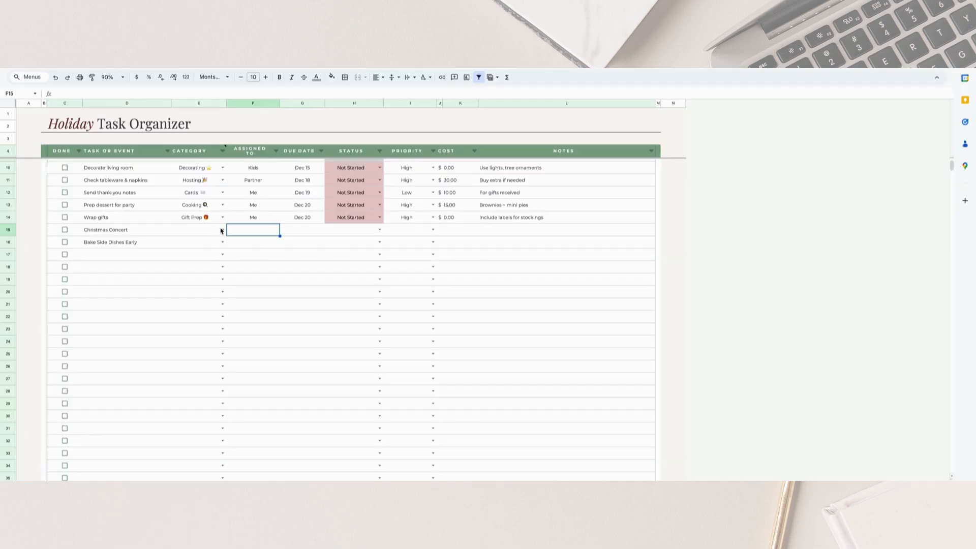
- Set the Christmas Concert task's category to Events and assign it to Family
click(222, 229)
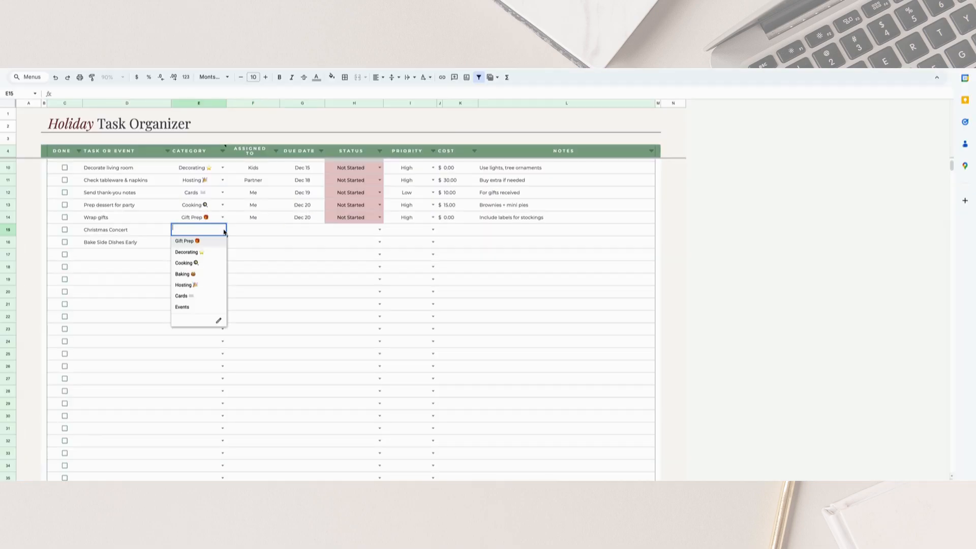
click(184, 307)
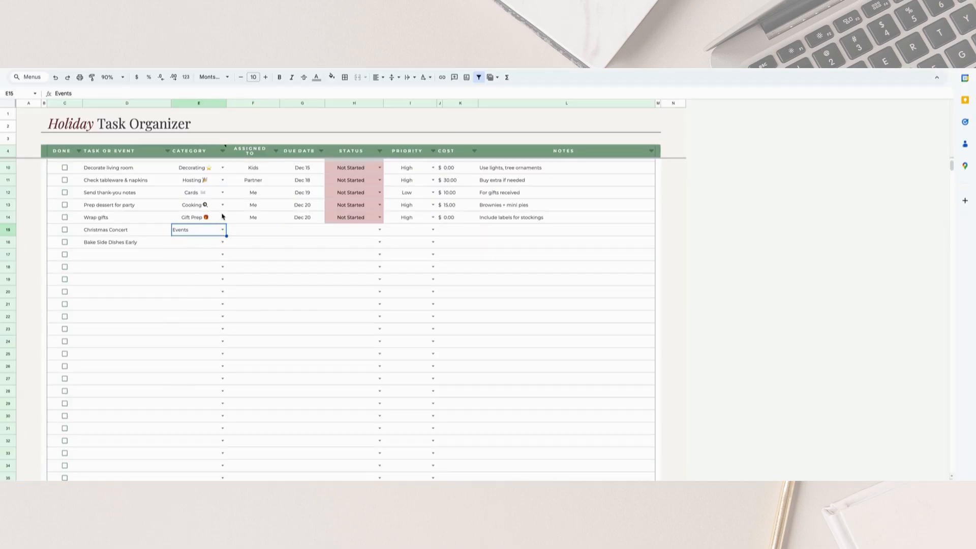
click(260, 234)
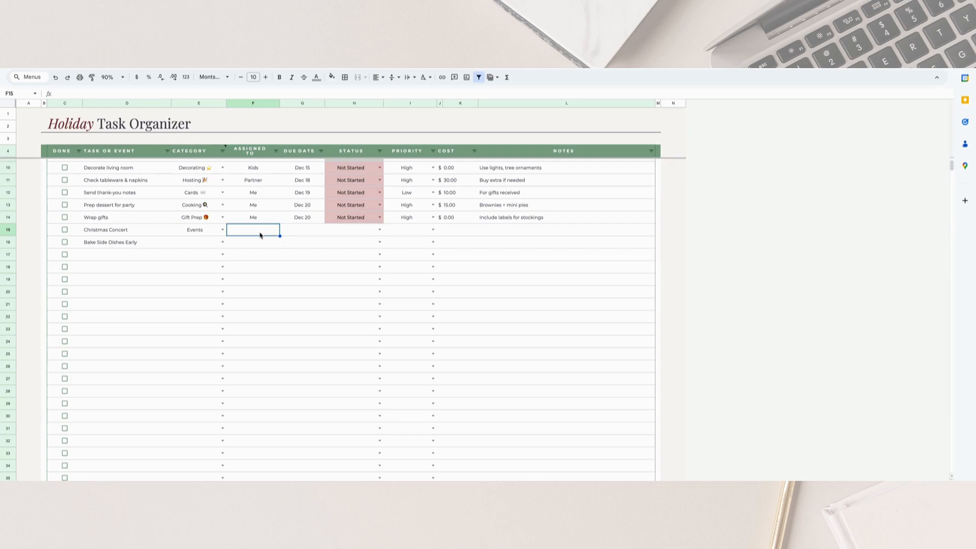
text(Family)
key(Tab)
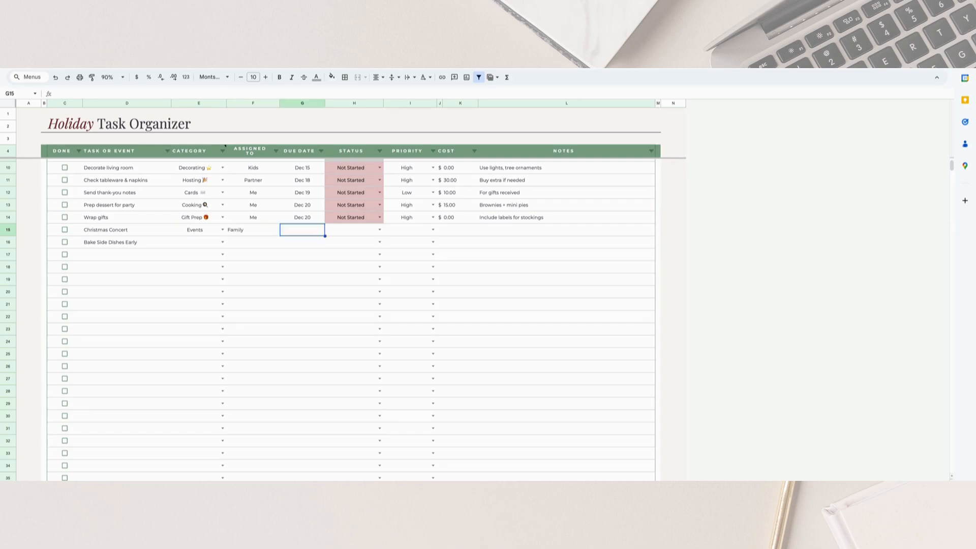
- Set the Christmas Concert's due date to Nov 21 and its status to Not Started
double_click(305, 235)
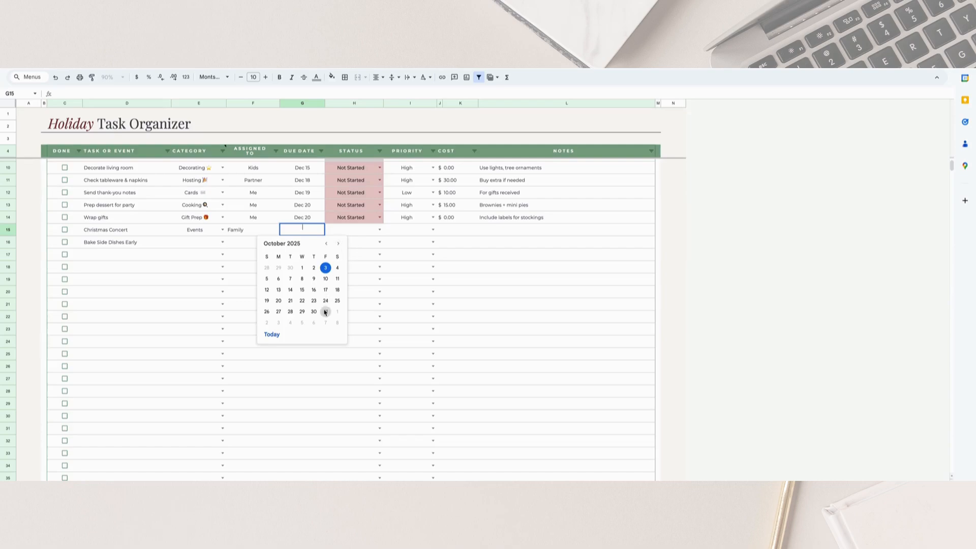
click(339, 245)
click(326, 301)
click(380, 230)
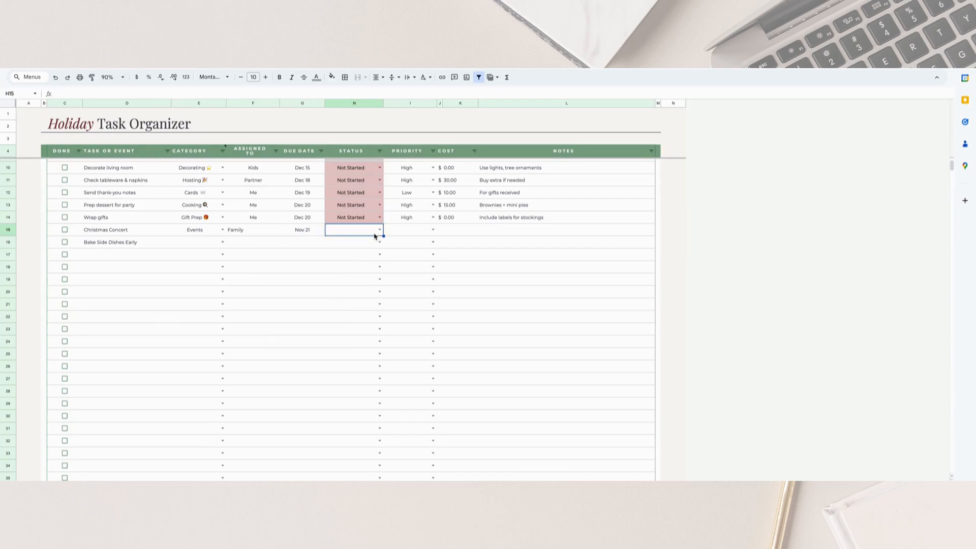
click(364, 242)
- Give the Christmas Concert Medium priority, a cost of 0 and the note "Bring Food bank Donation"
scroll(358, 278, up, 2)
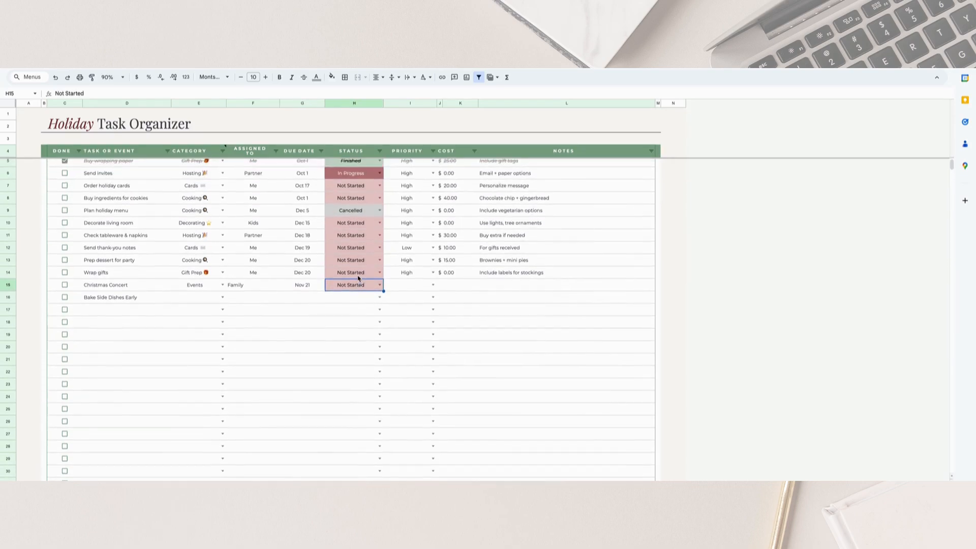
double_click(419, 286)
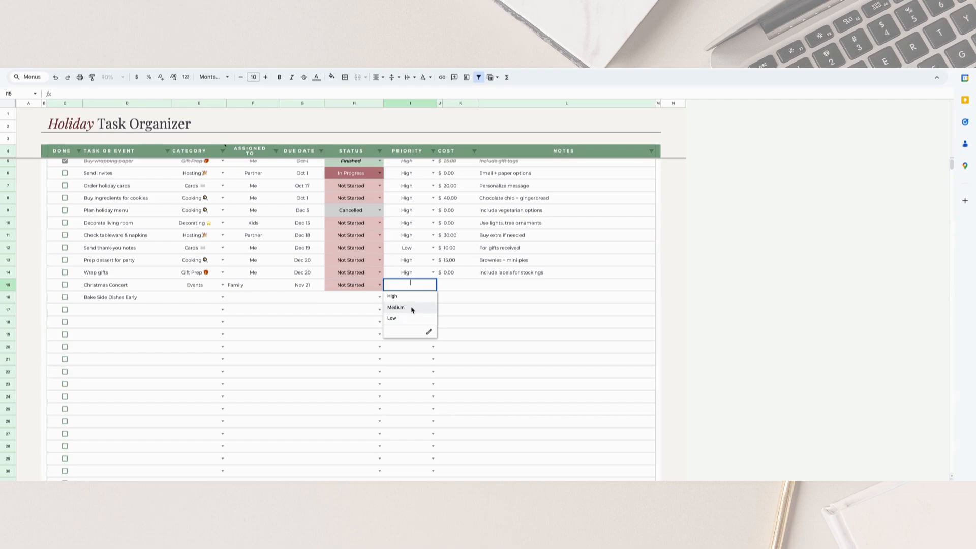
click(411, 308)
click(472, 285)
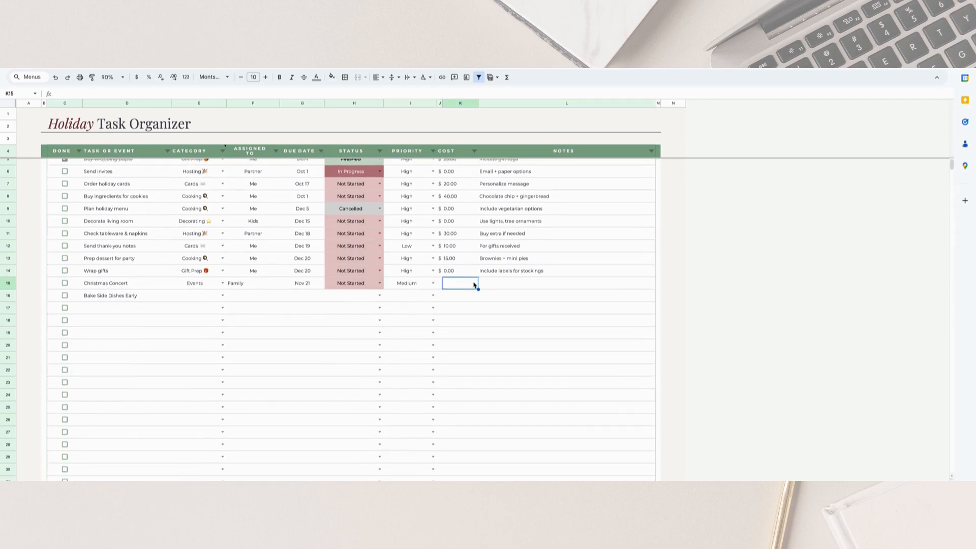
text(0)
key(Tab)
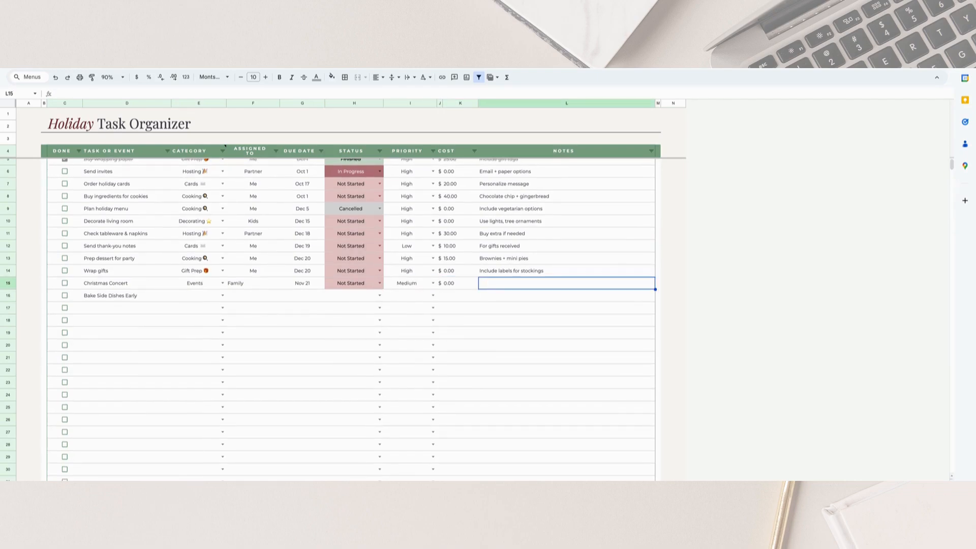
text(Bring Food bank Donation)
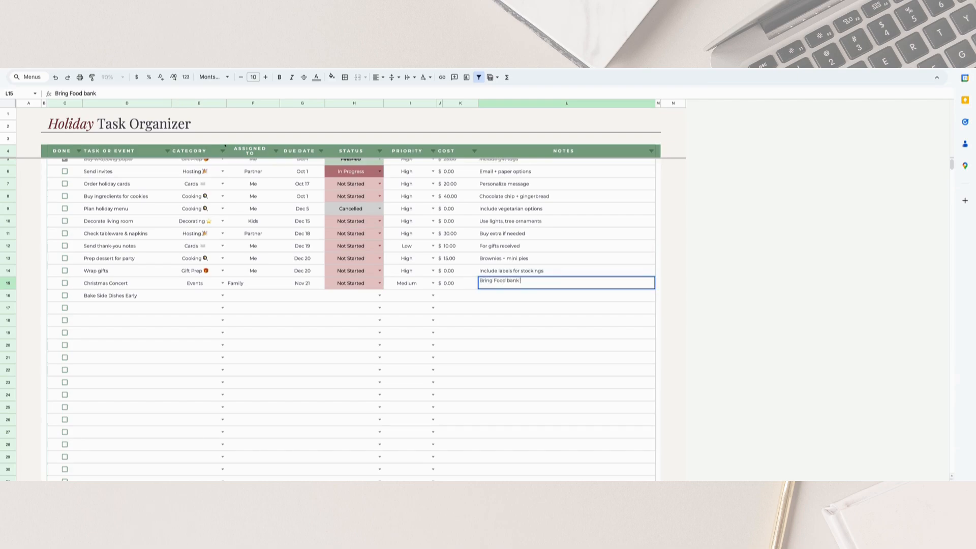
key(Return)
- Set the Bake Side Dishes Early task's category to Cooking and assign it to Me
click(142, 301)
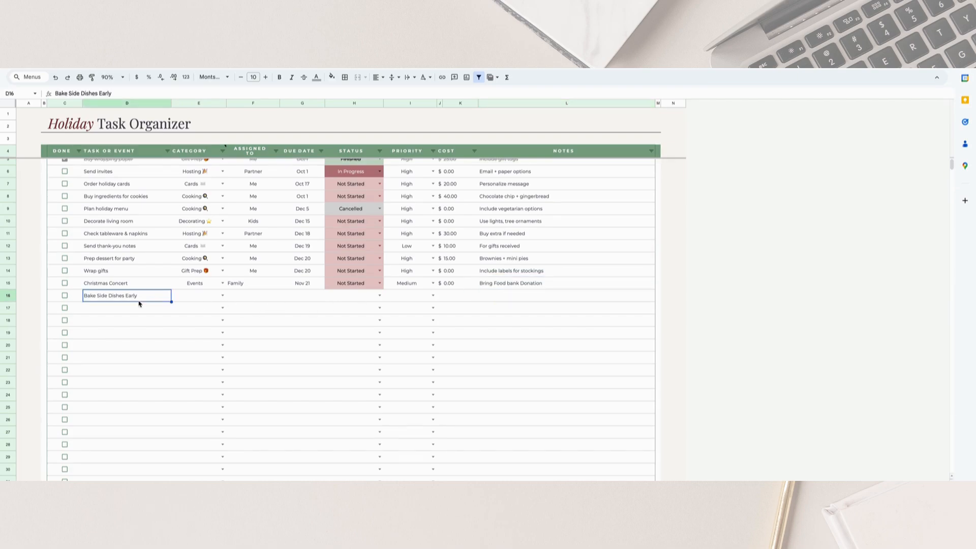
click(201, 299)
click(216, 297)
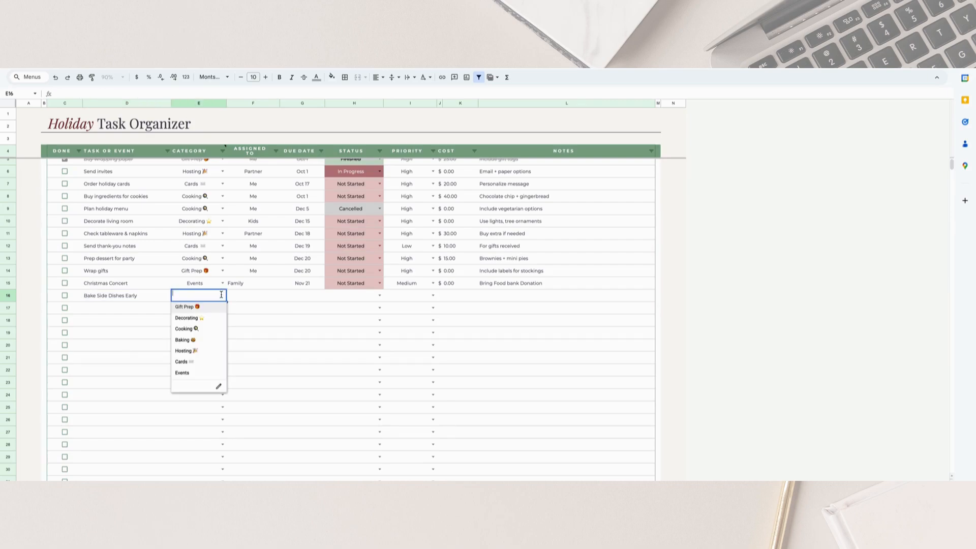
click(211, 328)
click(251, 301)
text(Me)
key(Tab)
key(Tab)
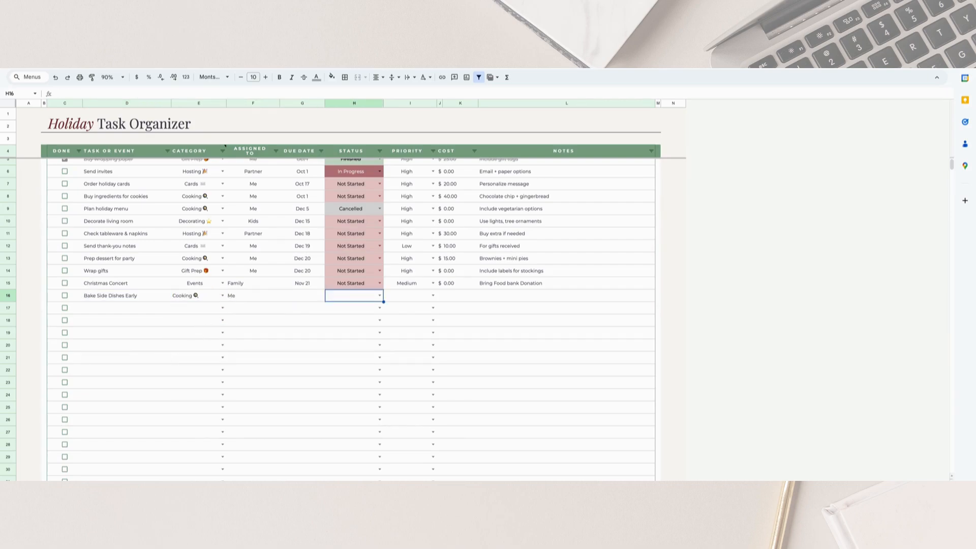
- Set the Bake Side Dishes Early task's due date to Dec 24 and its status to Not Started
double_click(296, 299)
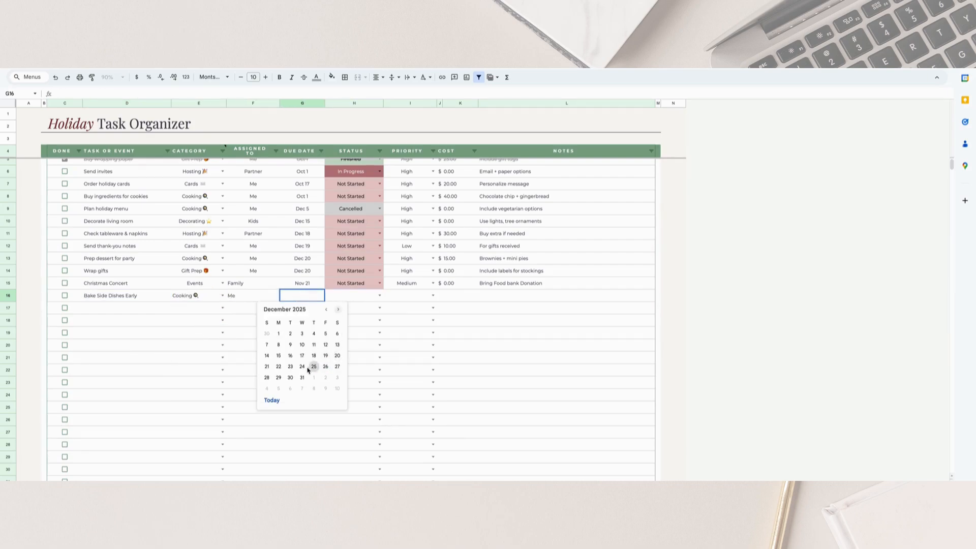
click(313, 367)
click(377, 297)
click(346, 307)
- Give Bake Side Dishes Early Low priority, a cost of 0 and the note "Potatoes, Carrot"
click(406, 298)
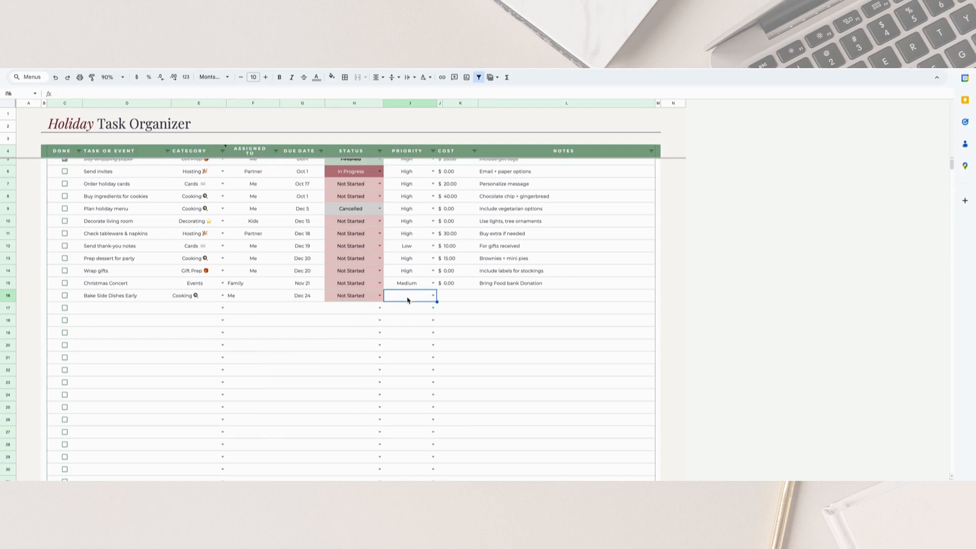
click(407, 329)
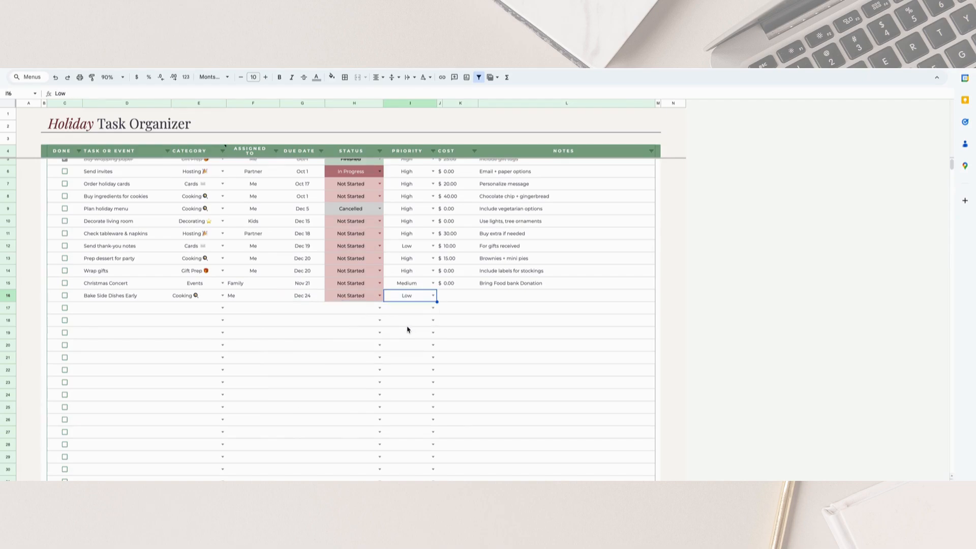
click(452, 297)
text(0)
click(499, 297)
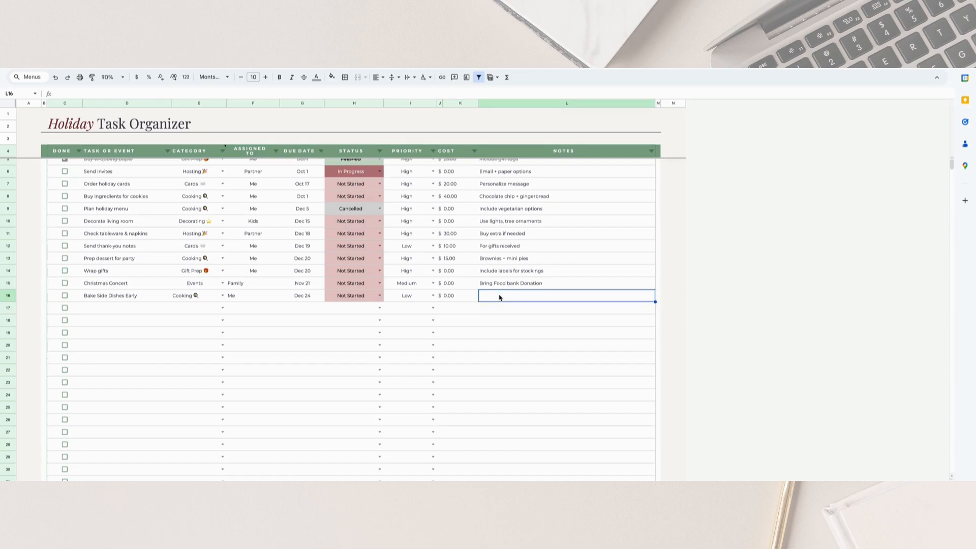
text(Potatoes, Carrot)
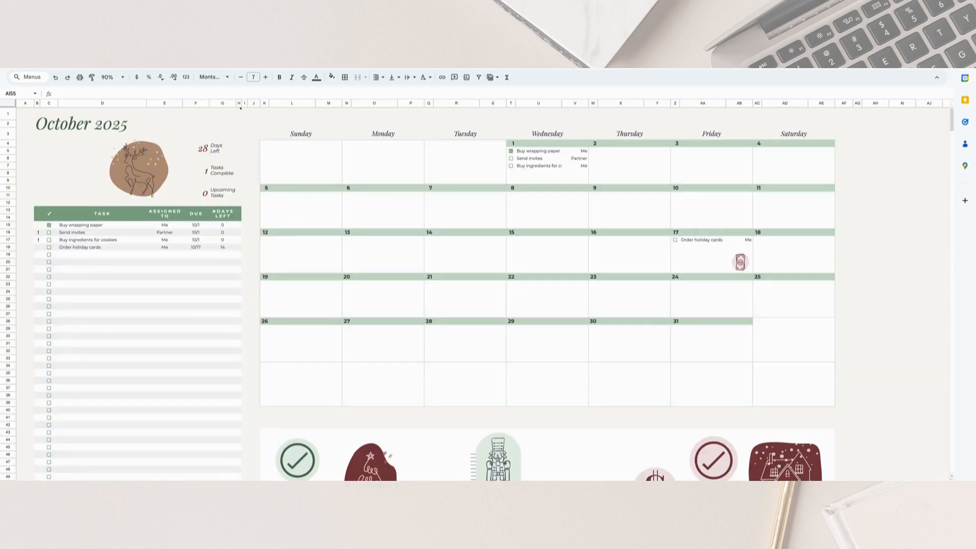
- Switch the calendar to November 2025 and examine the Christmas Concert entry on the 21st and in the month's task list
double_click(104, 124)
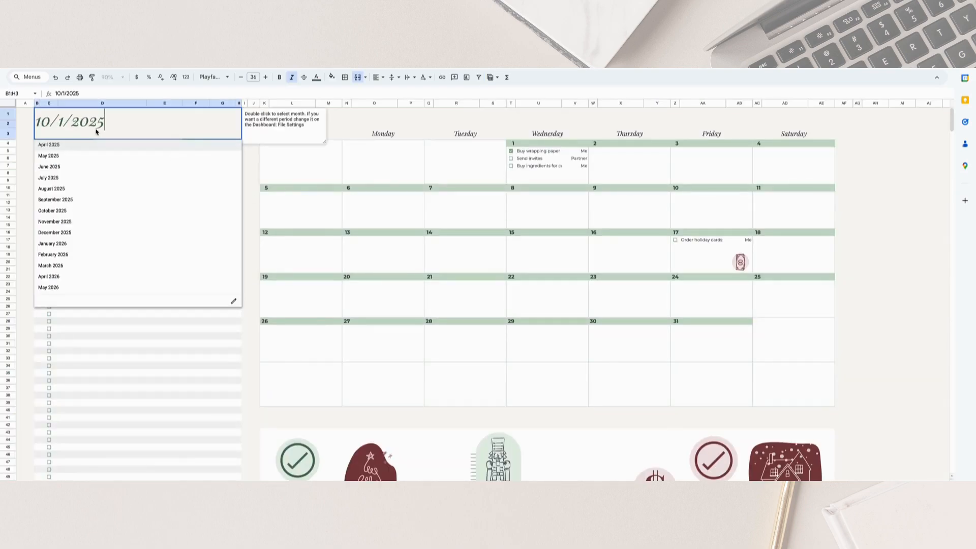
click(55, 221)
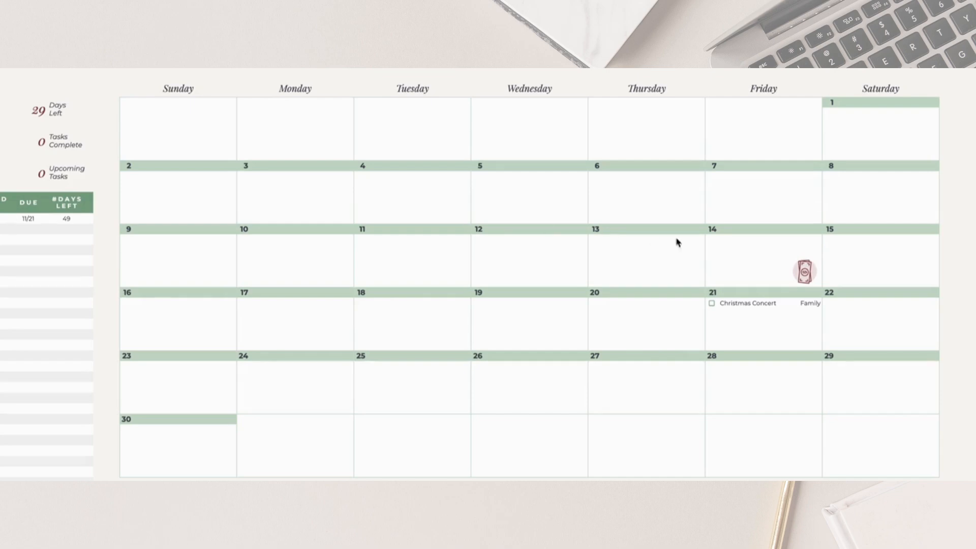
click(748, 337)
key(Up)
click(814, 308)
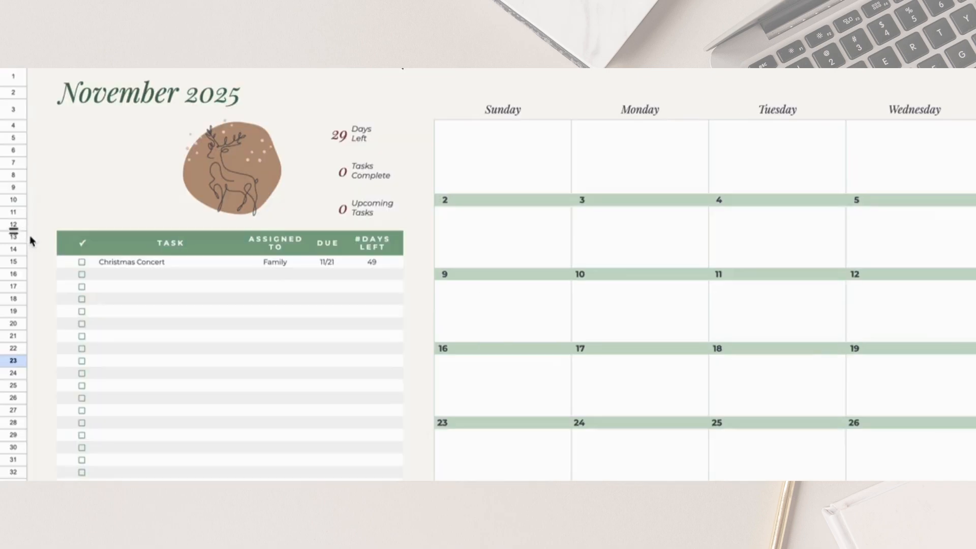
click(135, 262)
click(283, 263)
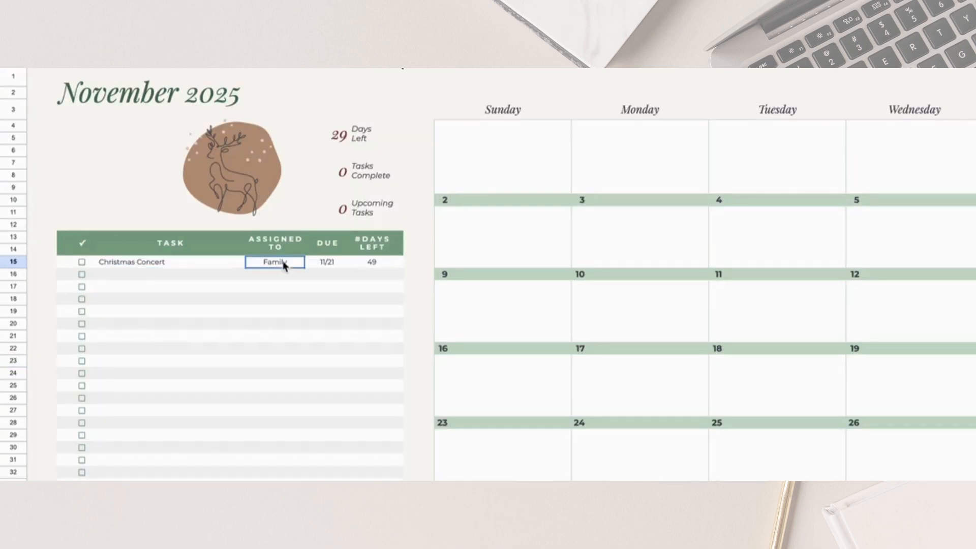
- Examine the Christmas Concert's due date and days left in the November calendar, plus its status choices in the Holiday Task Organizer
click(337, 265)
click(389, 267)
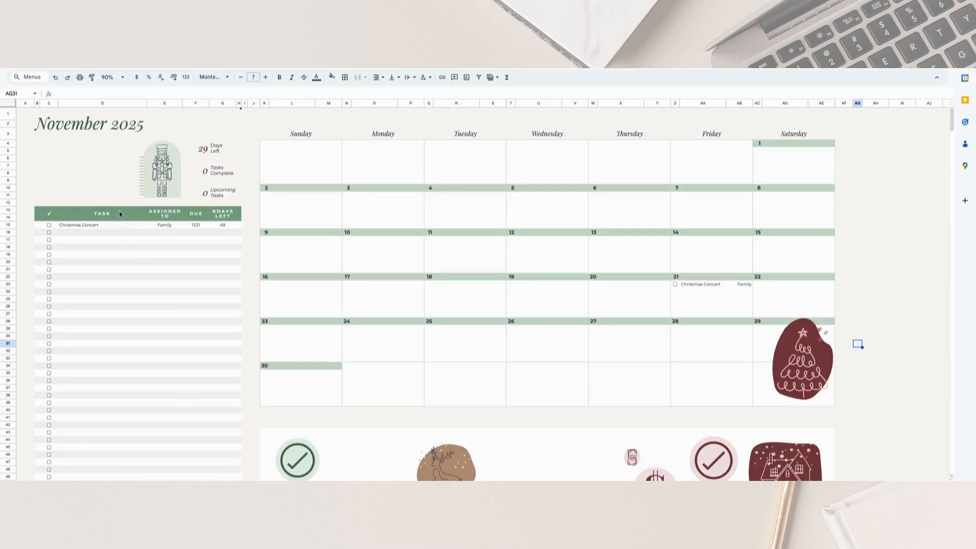
click(55, 227)
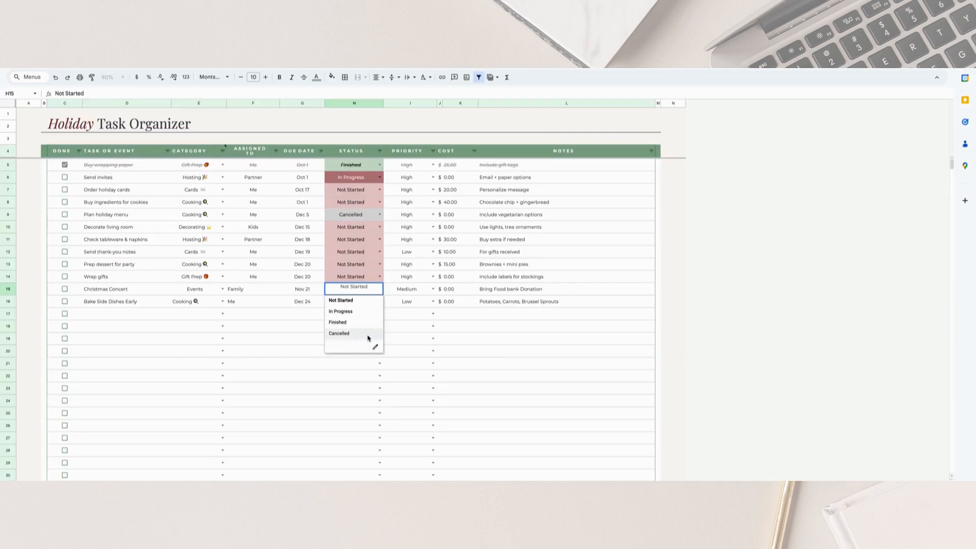
click(365, 323)
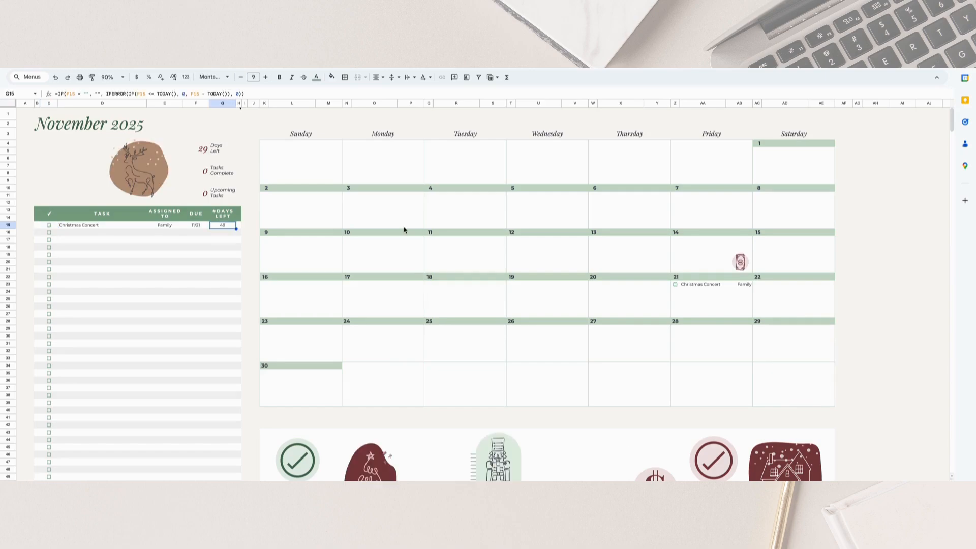
- Swap the reindeer sticker under the November 2025 title for the nutcracker sticker, moving the reindeer down to the sticker collection
scroll(337, 217, down, 6)
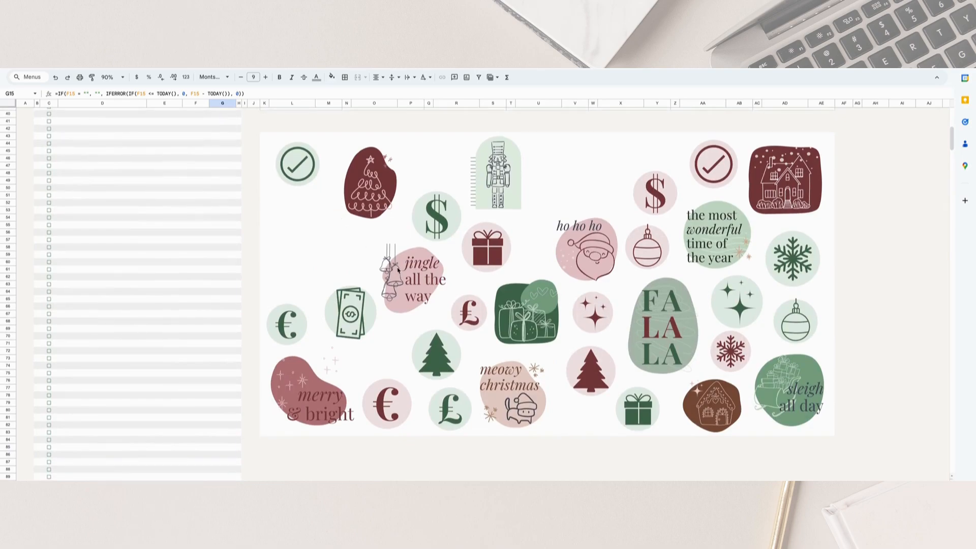
scroll(398, 270, up, 5)
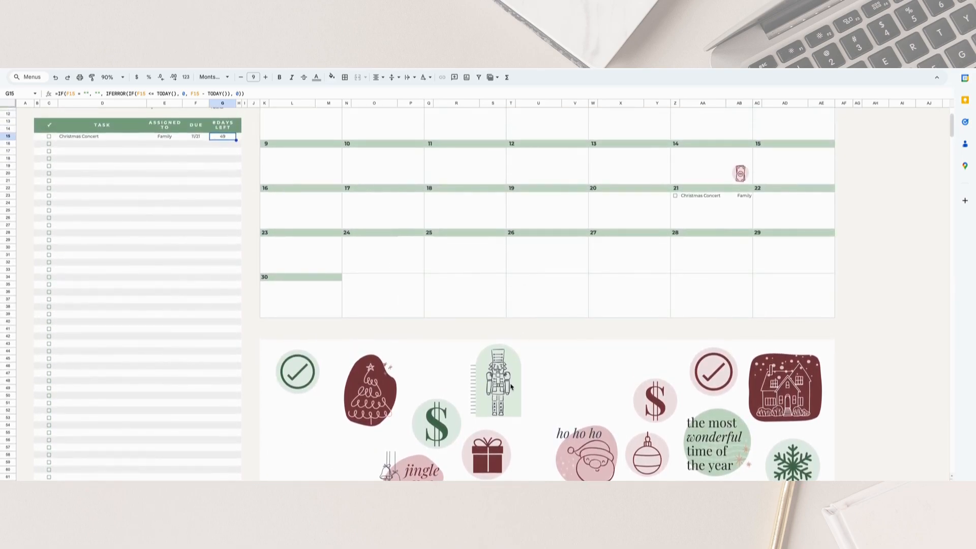
click(511, 387)
scroll(495, 193, up, 3)
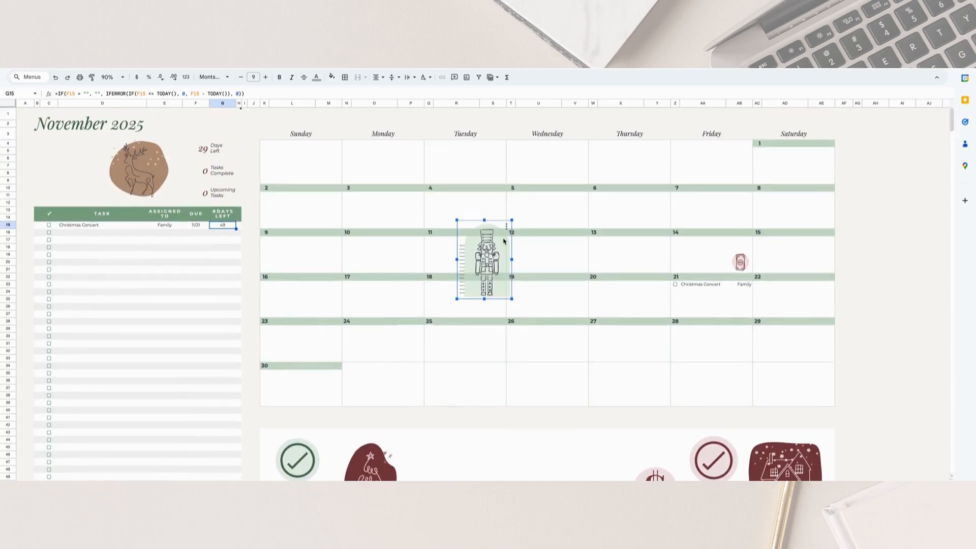
drag(496, 270, 443, 475)
click(133, 165)
click(71, 139)
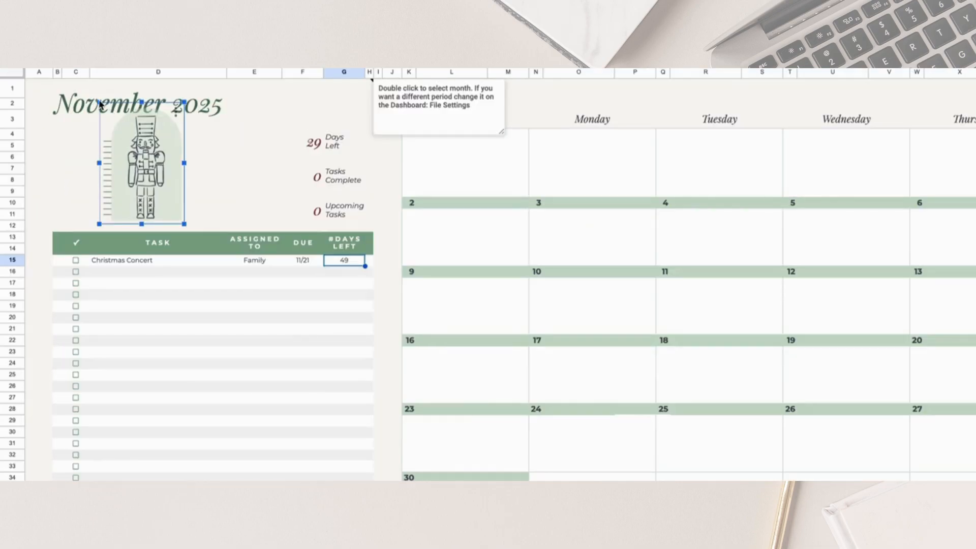
- Shrink the nutcracker sticker to fit between the month title and task table, and place it beside the Days Left counter
drag(107, 101, 123, 131)
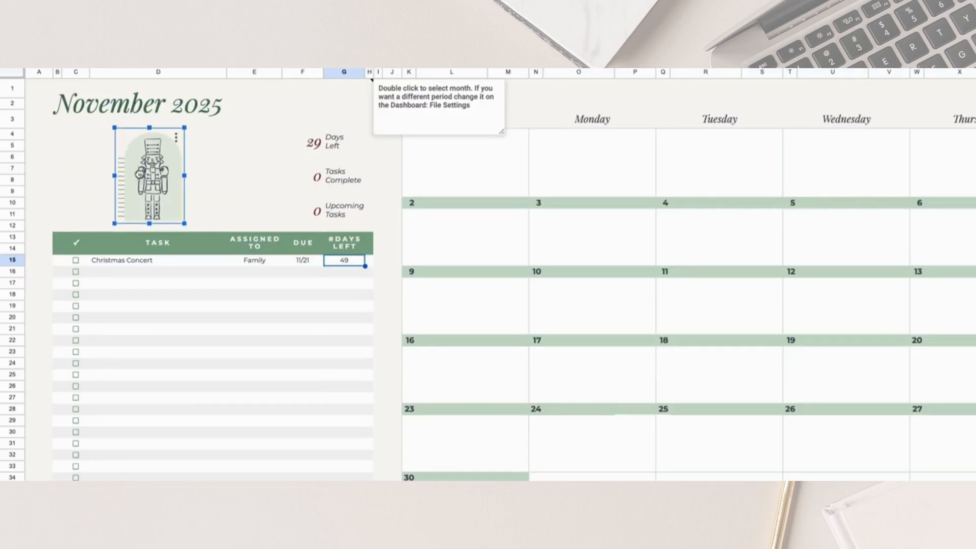
drag(140, 177, 237, 172)
click(163, 184)
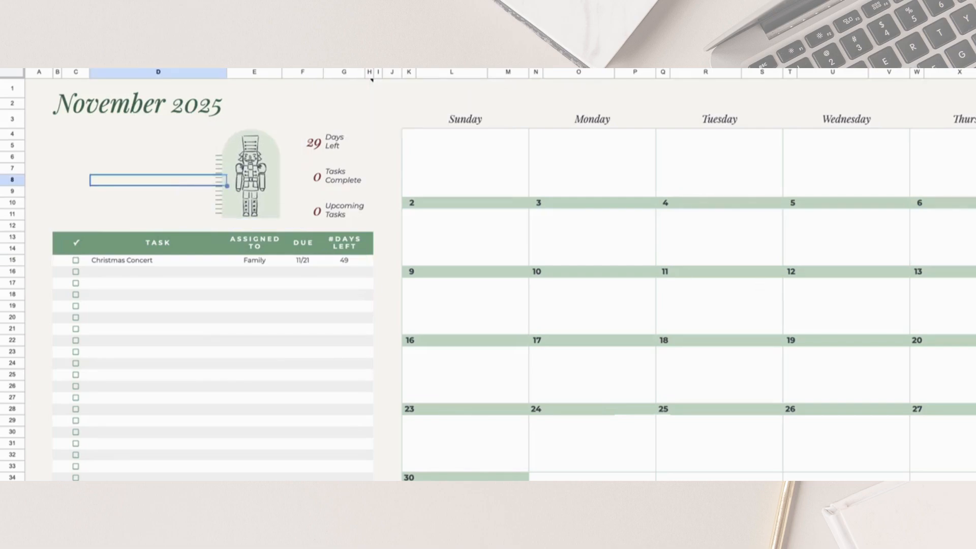
- Move the dark red Christmas tree sticker from the sticker collection to Saturday, November 29 in the calendar
scroll(163, 184, down, 5)
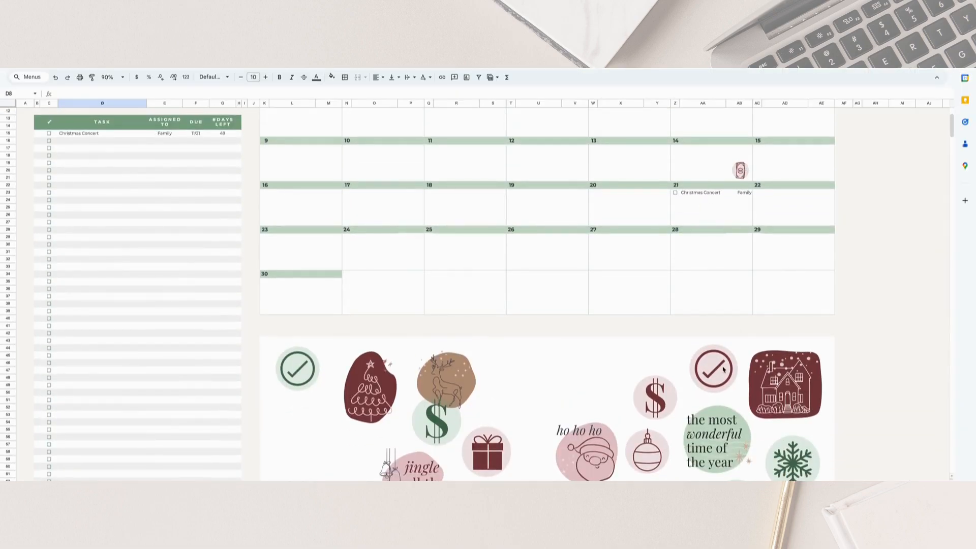
scroll(724, 370, down, 5)
scroll(625, 394, down, 5)
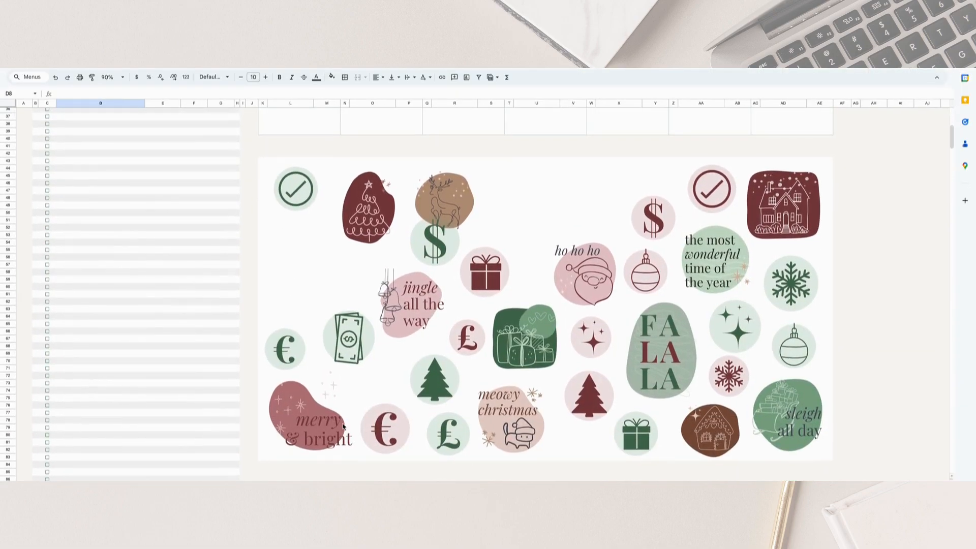
click(359, 222)
scroll(361, 223, up, 10)
drag(367, 392, 608, 142)
click(805, 219)
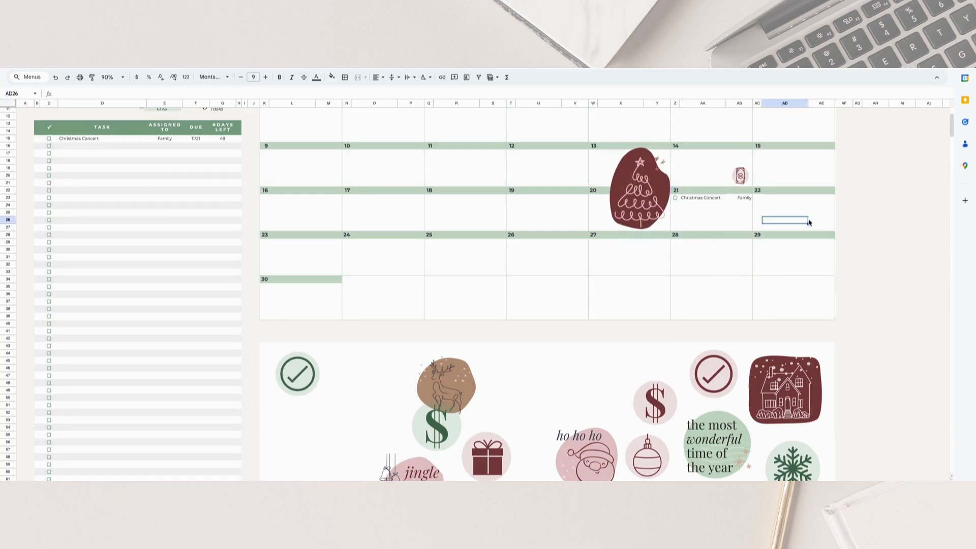
scroll(805, 220, up, 1)
drag(647, 220, 808, 308)
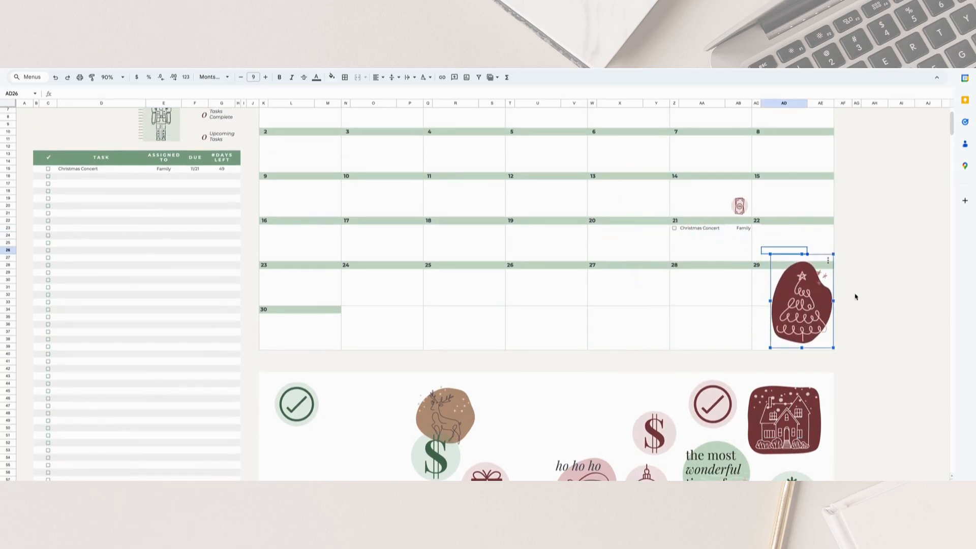
click(858, 291)
- Move the small red money sticker from November 14 back down to the sticker collection
scroll(813, 285, up, 2)
click(735, 266)
drag(735, 262, 626, 457)
- Copy the red snowflake sticker into the Holiday Task Organizer and move it to the table's left edge near the first tasks
scroll(592, 421, down, 4)
scroll(591, 421, down, 2)
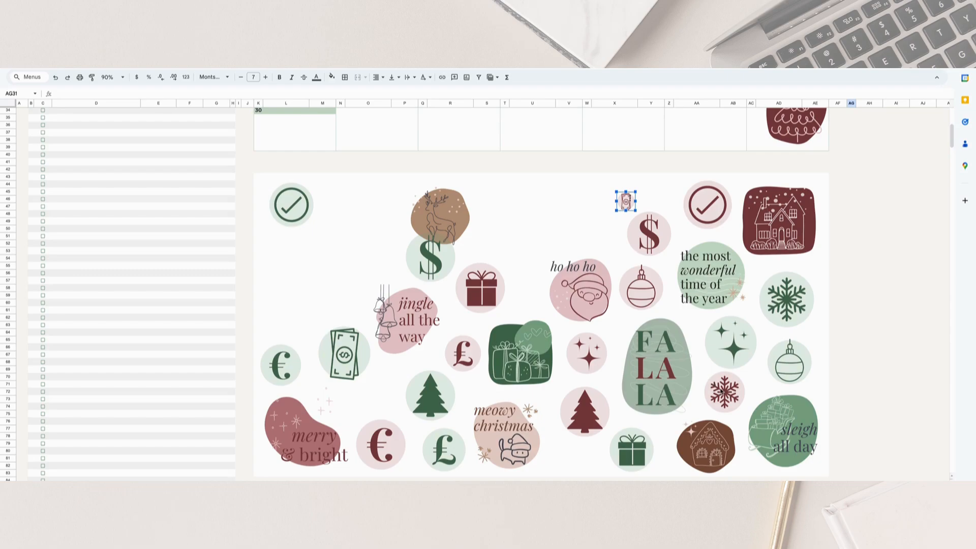
click(722, 391)
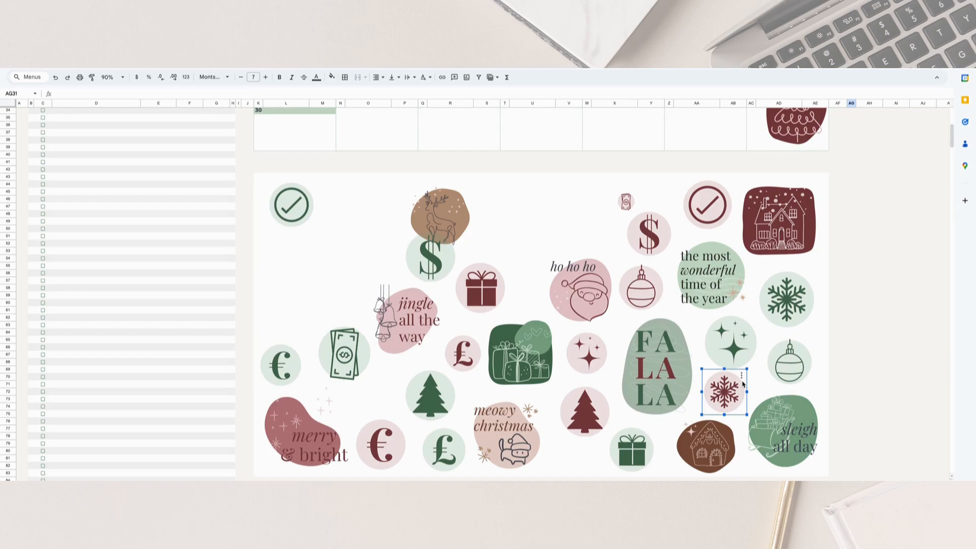
key(super+v)
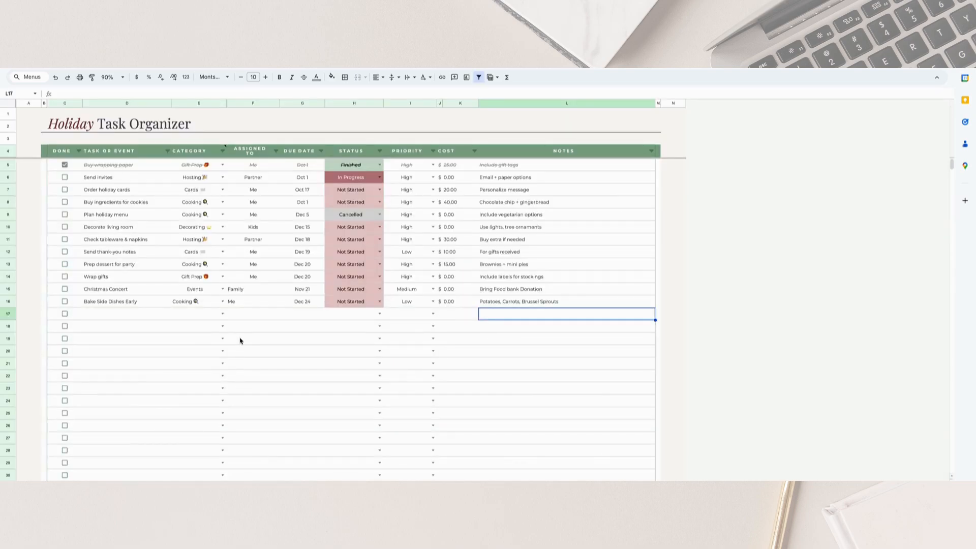
key(super+v)
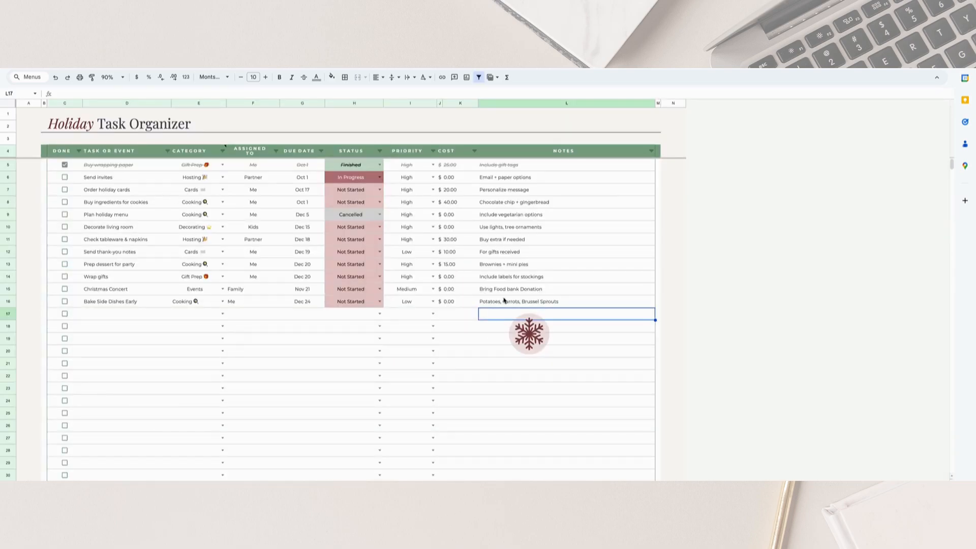
click(533, 336)
drag(532, 337, 40, 188)
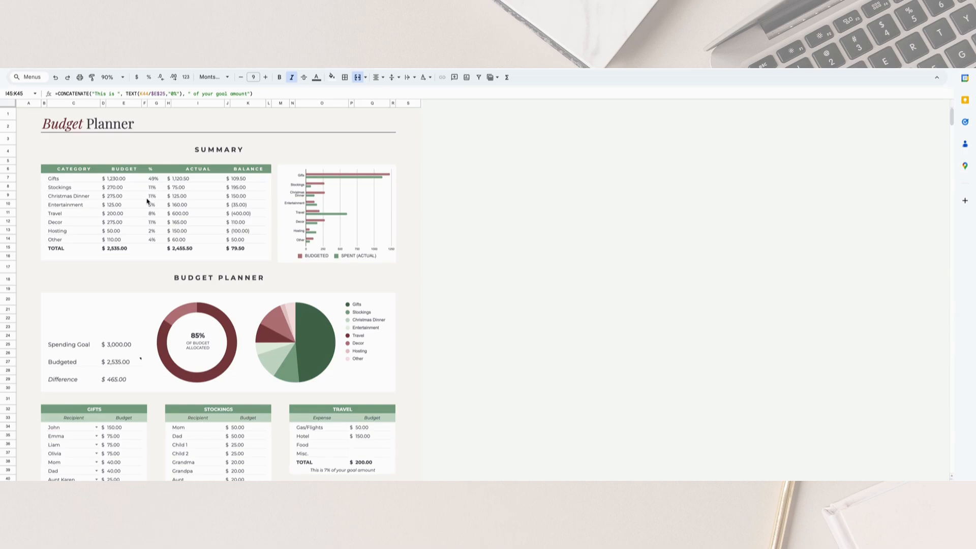
- Set the Spending Goal in the Budget Planner to 5000 and check the Budgeted and Difference amounts
scroll(89, 346, down, 3)
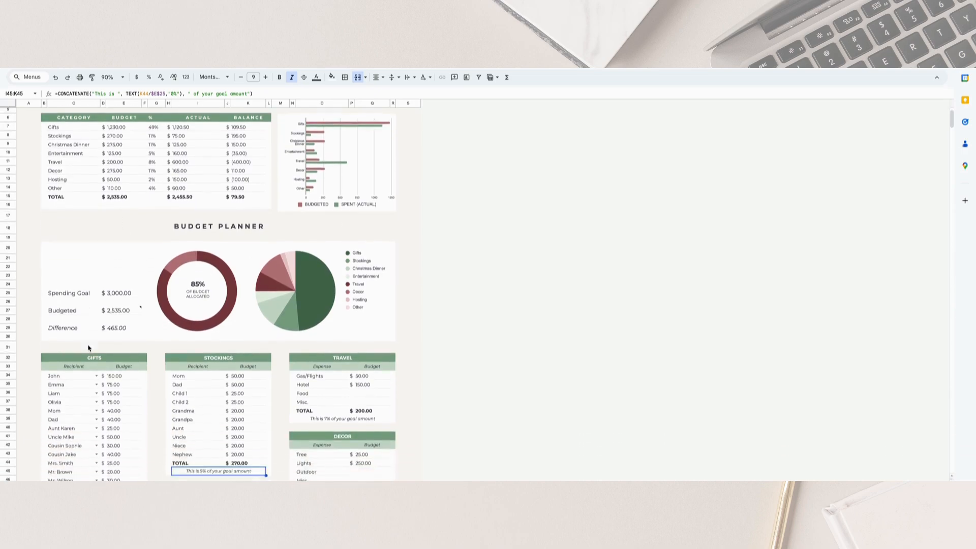
click(116, 182)
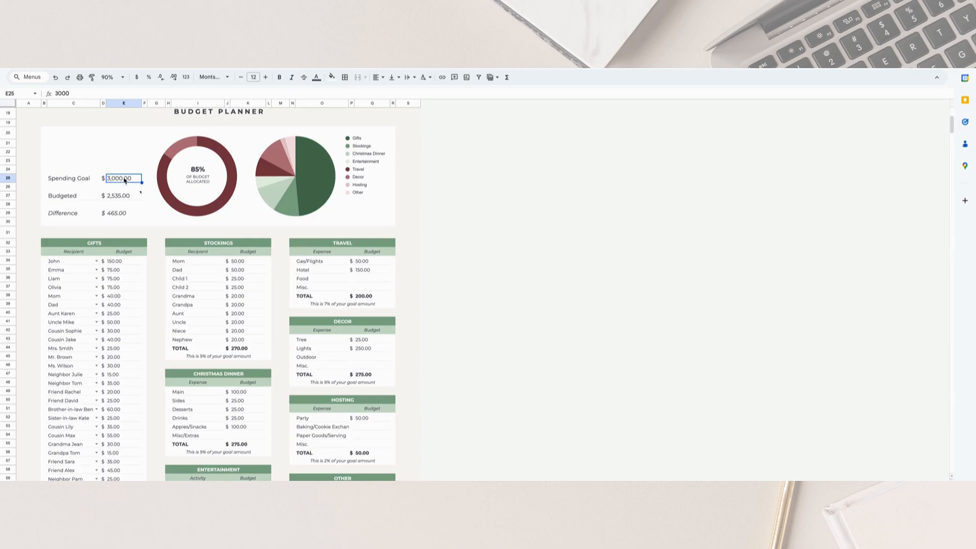
text(5000)
key(Return)
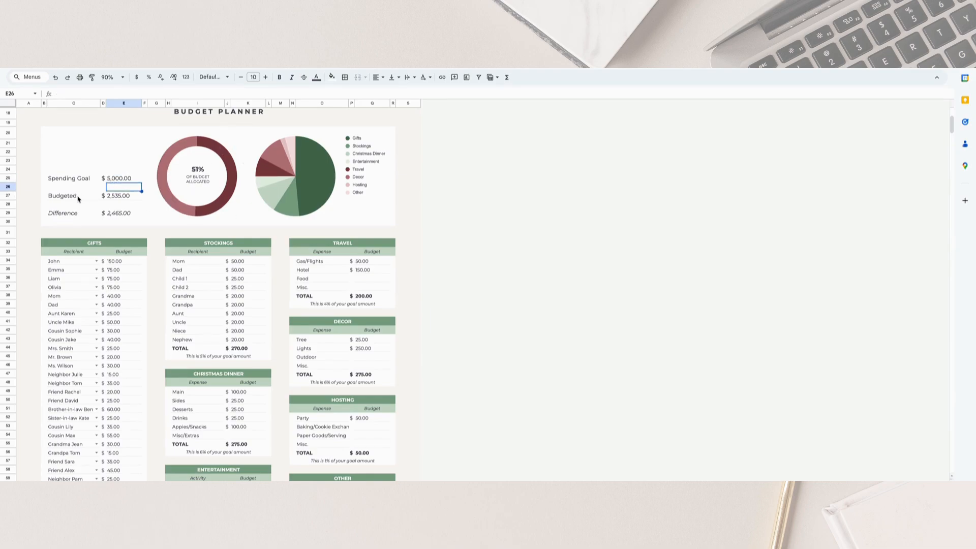
click(130, 202)
click(122, 222)
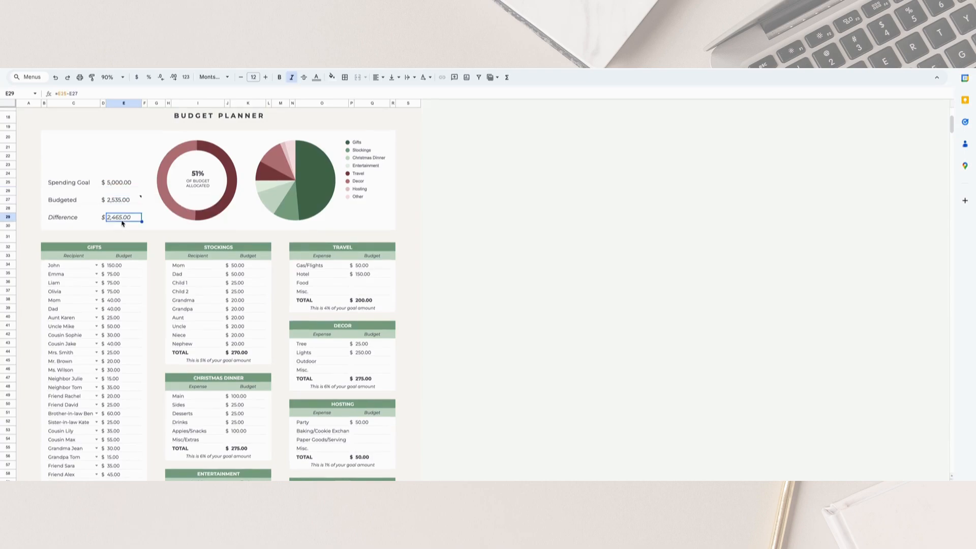
scroll(77, 224, down, 2)
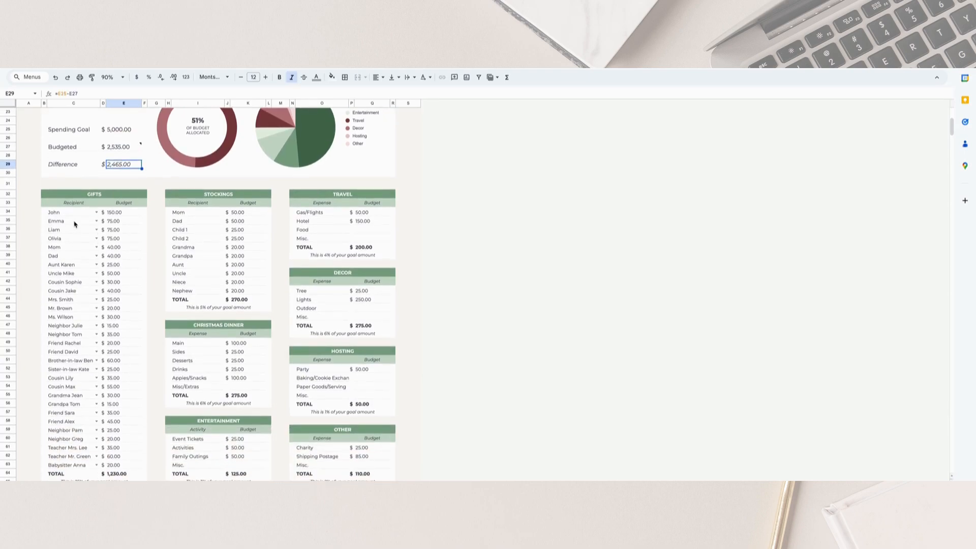
- Try swapping the first two recipients in the Gifts budget list, and undo both changes
drag(75, 214, 75, 464)
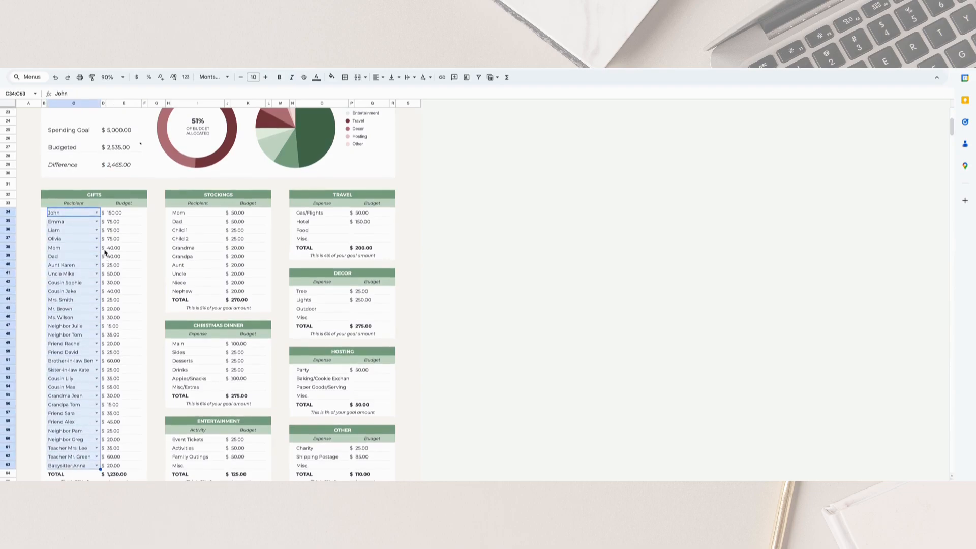
click(97, 213)
click(68, 233)
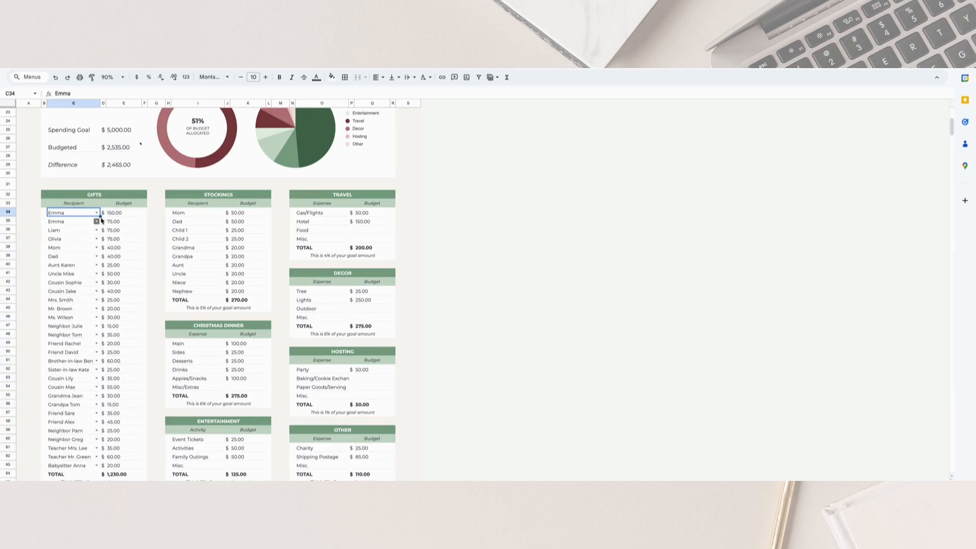
click(97, 221)
click(75, 244)
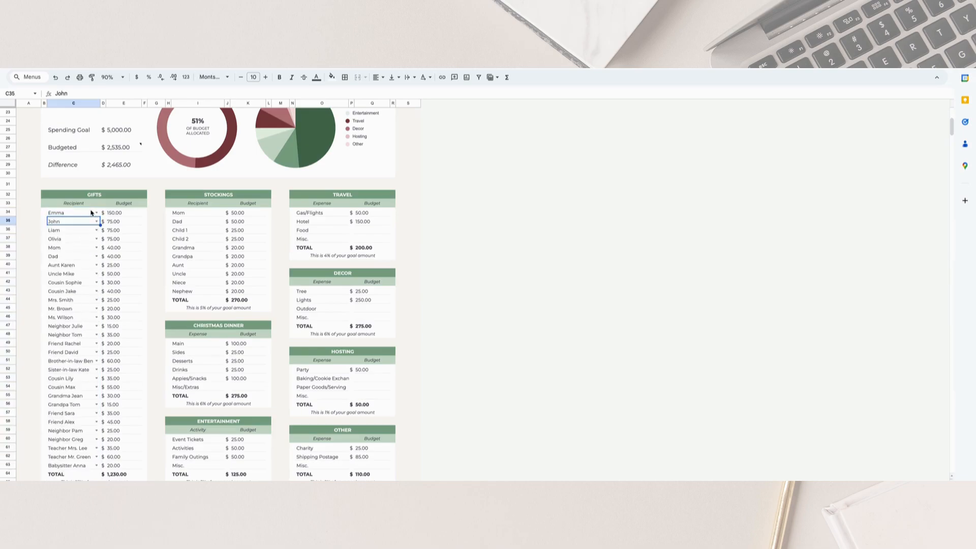
key(ctrl+z)
key(ctrl+z)
- Review the per-recipient amounts in the Gifts budget and the recipients and amounts in the Stockings budget
click(125, 215)
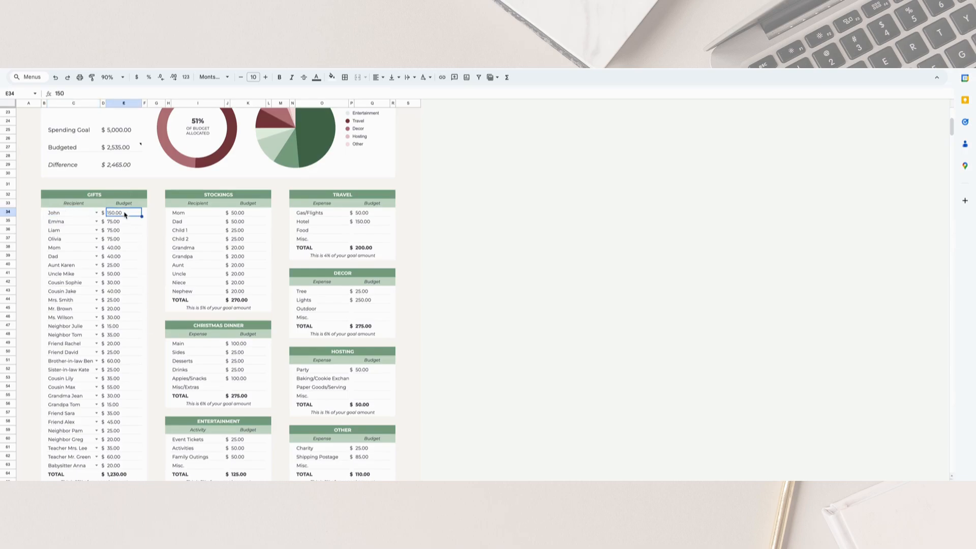
key(Down)
key(Down)
key(Down)
key(Down)
key(Down)
key(Down)
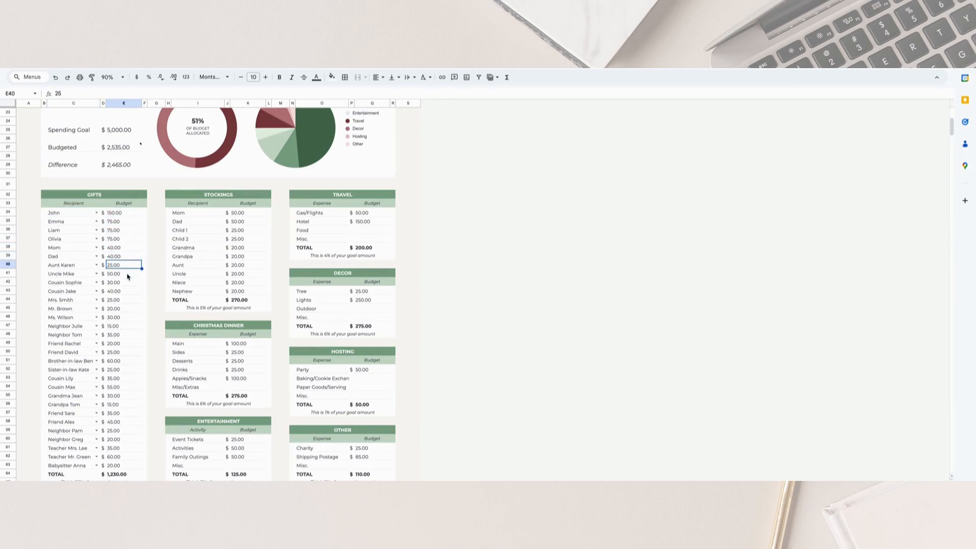
drag(264, 196, 263, 291)
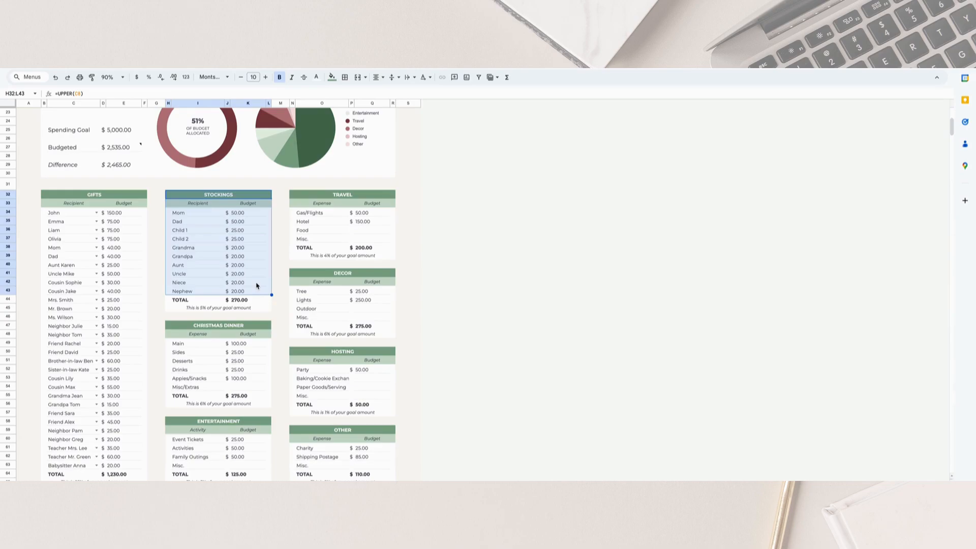
drag(178, 212, 189, 292)
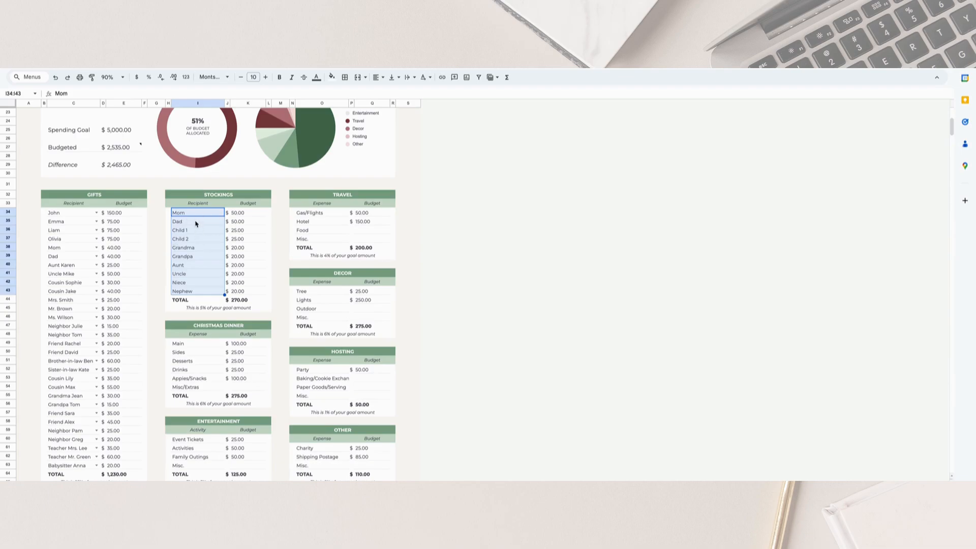
drag(236, 213, 239, 293)
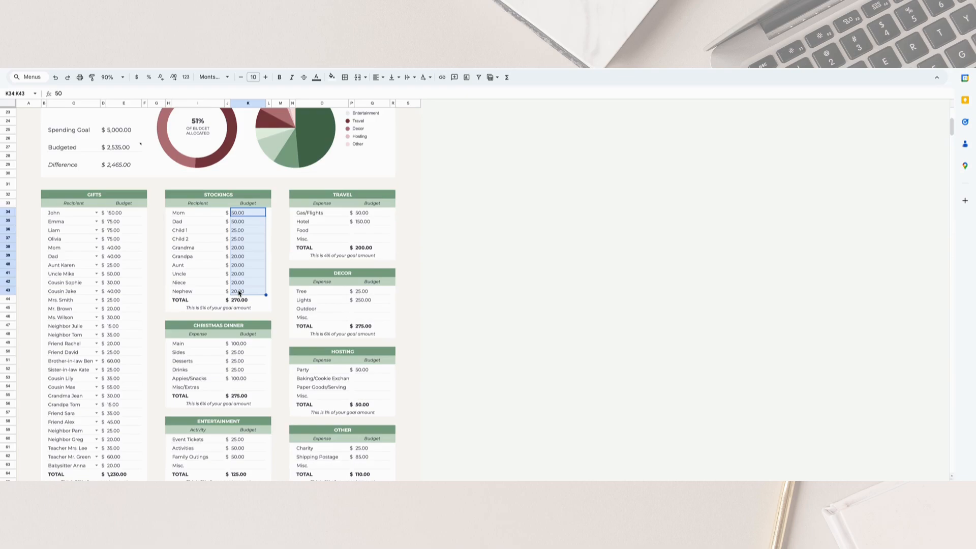
scroll(233, 318, down, 3)
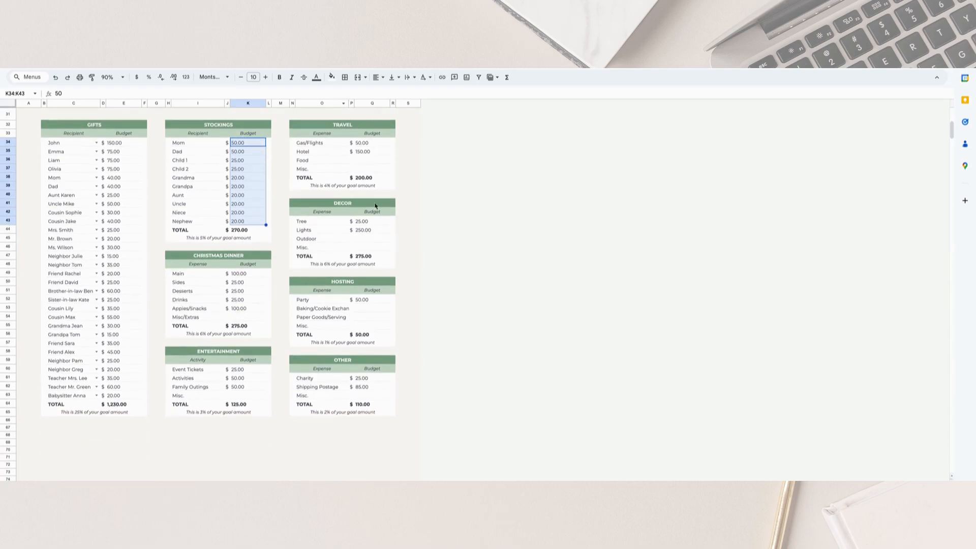
- Rename the Travel category in the Budget Planner summary to Christmas Party
scroll(384, 413, up, 10)
click(385, 413)
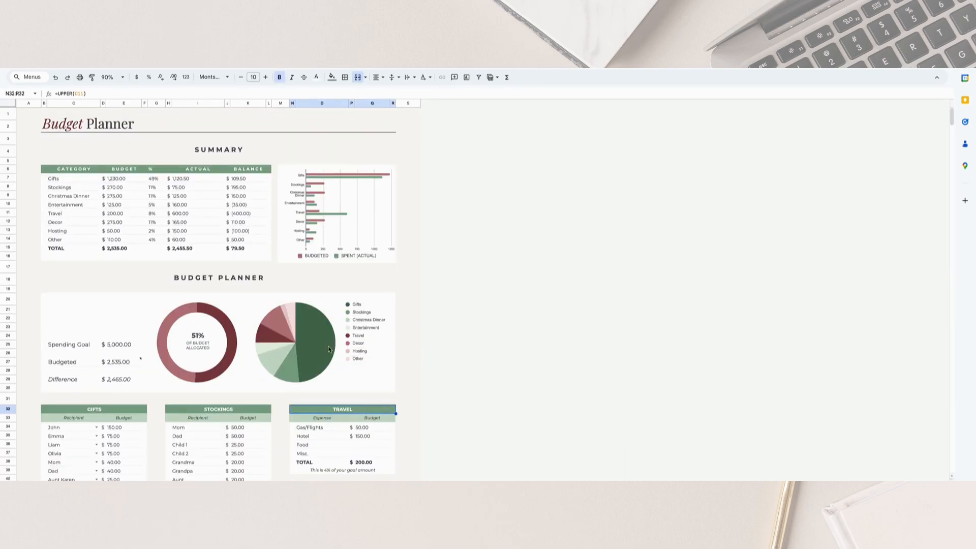
click(81, 216)
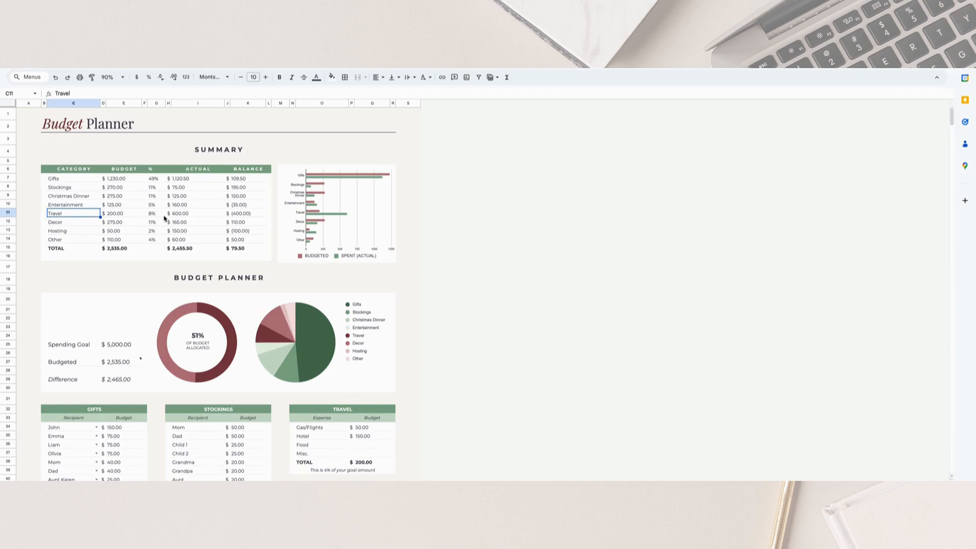
text(Christmas )
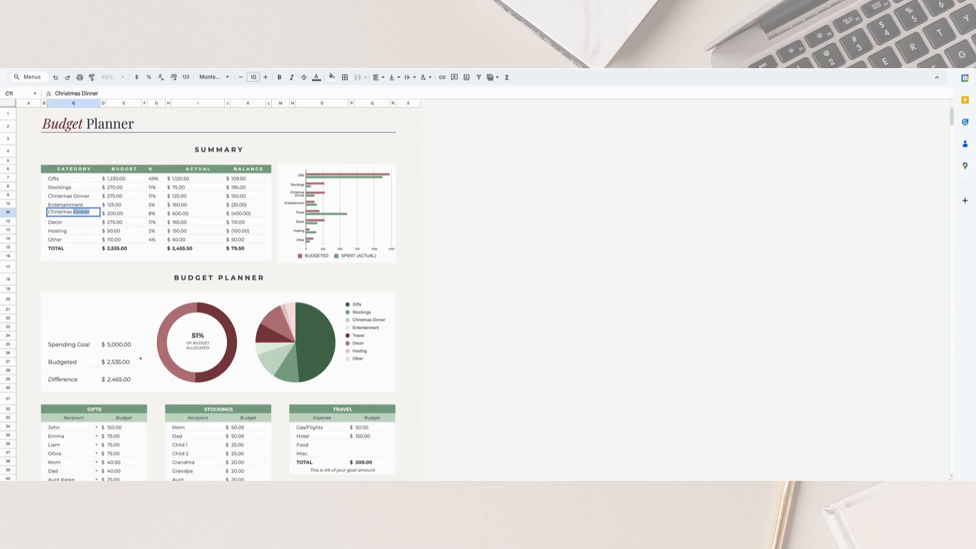
text(Party)
key(Return)
- Clear all four expense names, from Gas/Flights to Misc., in the Christmas Party budget table
scroll(321, 331, down, 3)
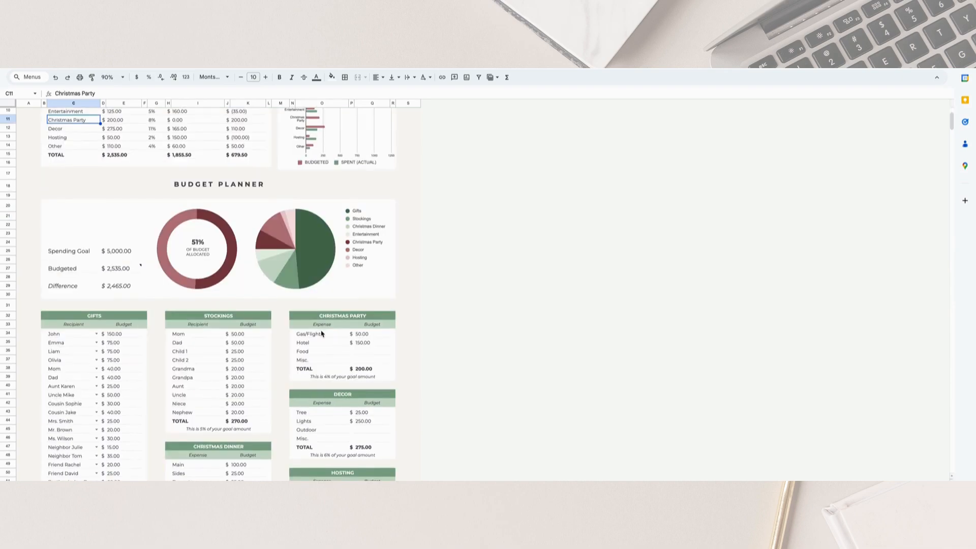
drag(321, 334, 316, 362)
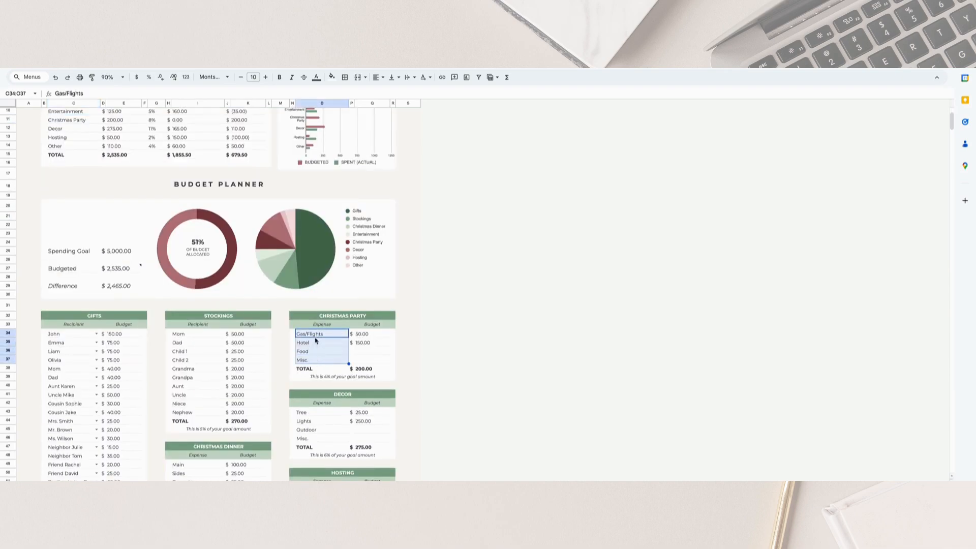
key(Delete)
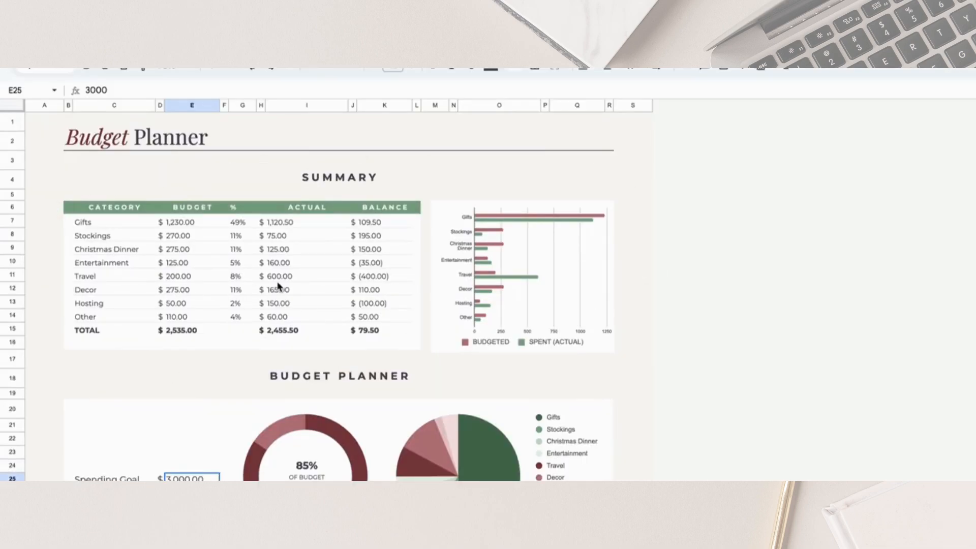
- Review the Budget, %, Actual and Balance columns for all categories in the Budget Planner summary
drag(197, 222, 198, 263)
shift+click(201, 316)
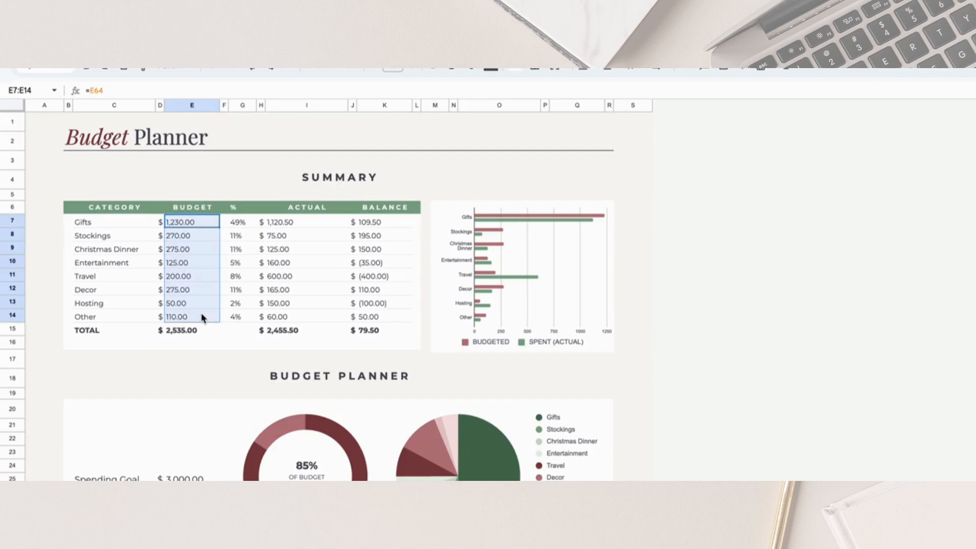
drag(243, 227, 239, 314)
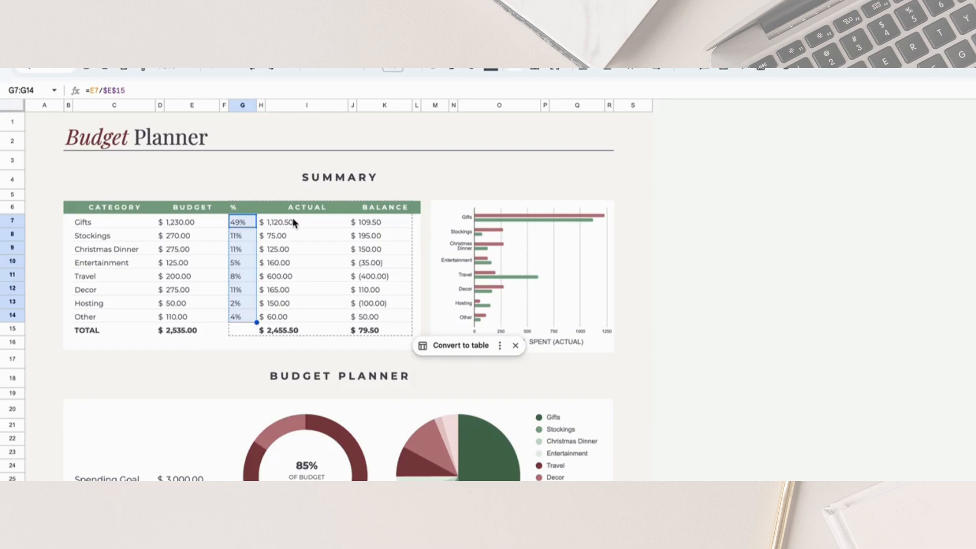
drag(294, 221, 290, 320)
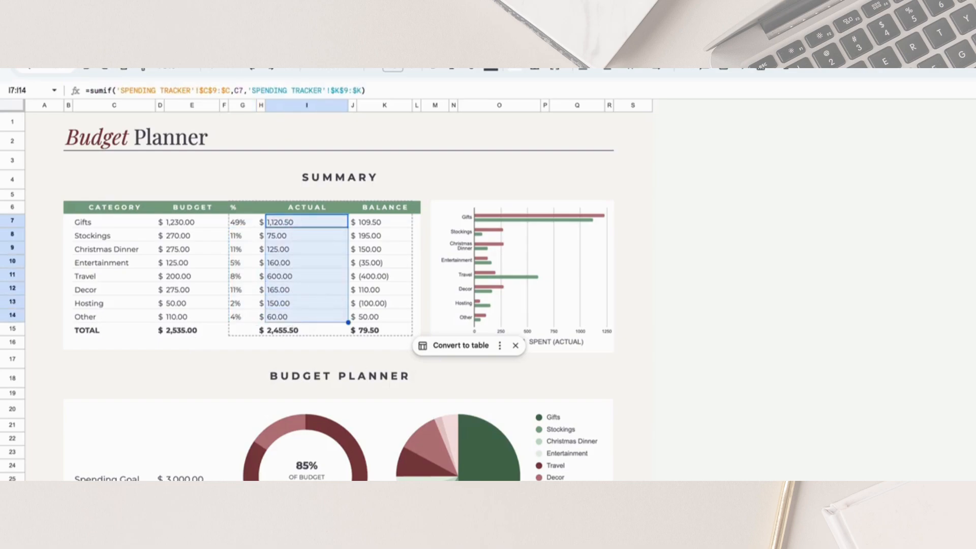
drag(396, 223, 396, 321)
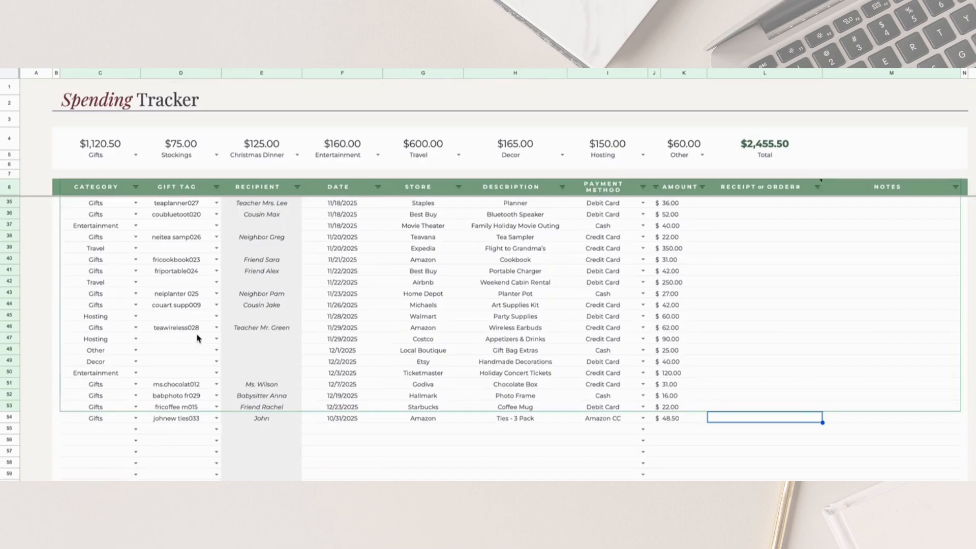
- Begin a new Spending Tracker entry in row 55 with the category Christmas Dinner and the date 12/21/2025
scroll(198, 337, down, 5)
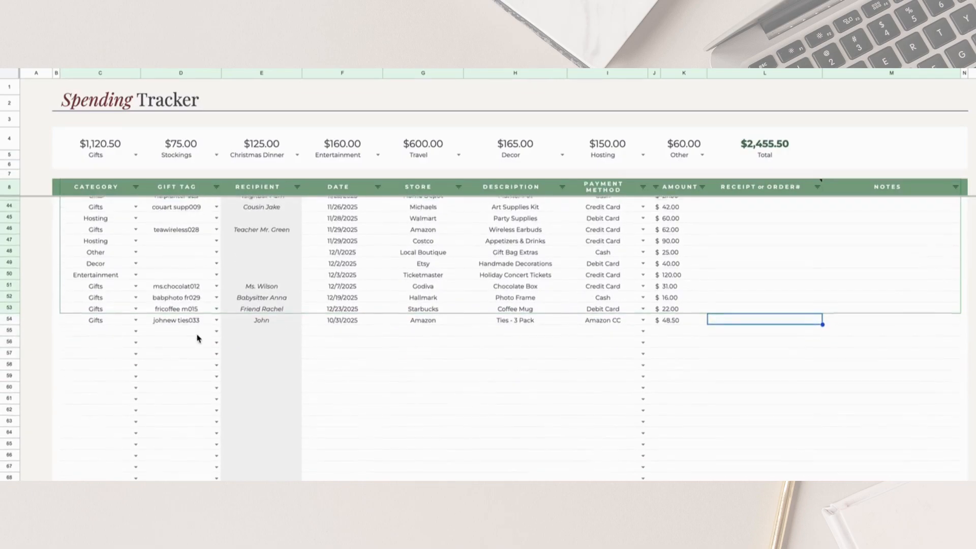
click(136, 308)
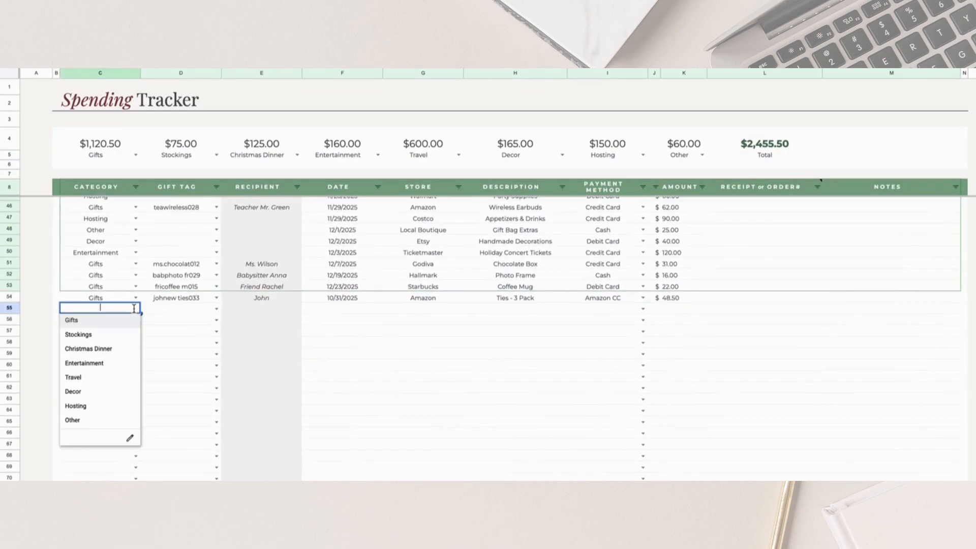
click(108, 351)
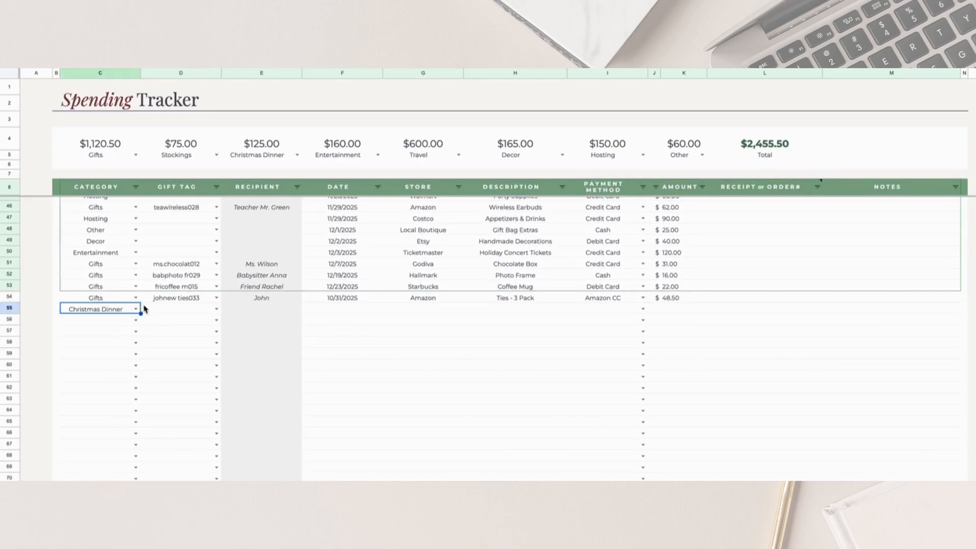
click(179, 311)
click(249, 309)
click(354, 314)
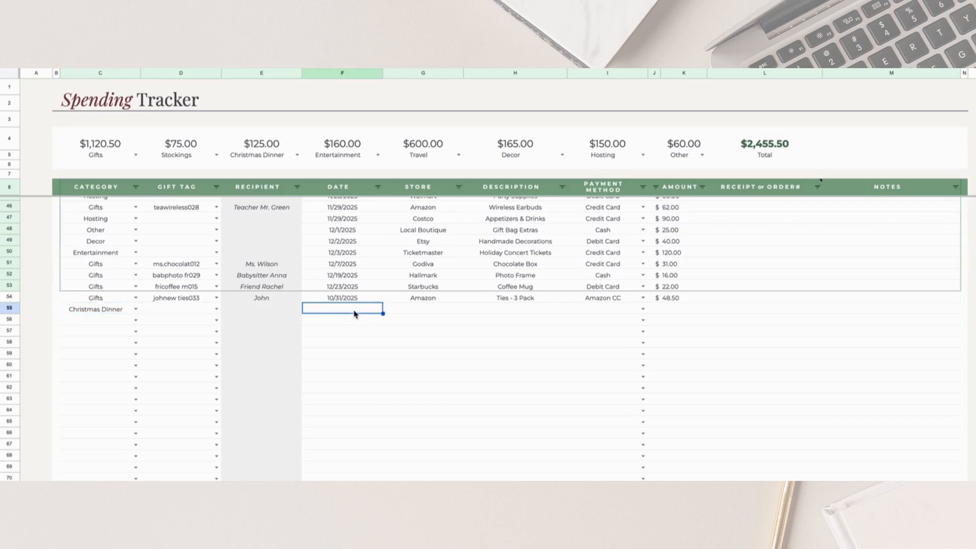
double_click(355, 314)
click(389, 325)
click(390, 324)
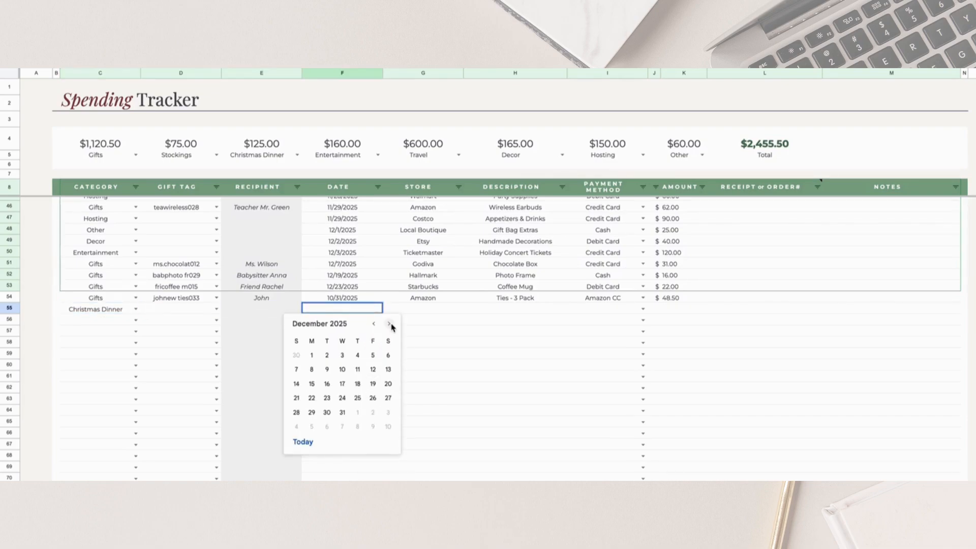
click(297, 398)
- Enter Safeway as the store and Turkey as the description of the Christmas Dinner expense in row 55
key(Tab)
text(Safeway)
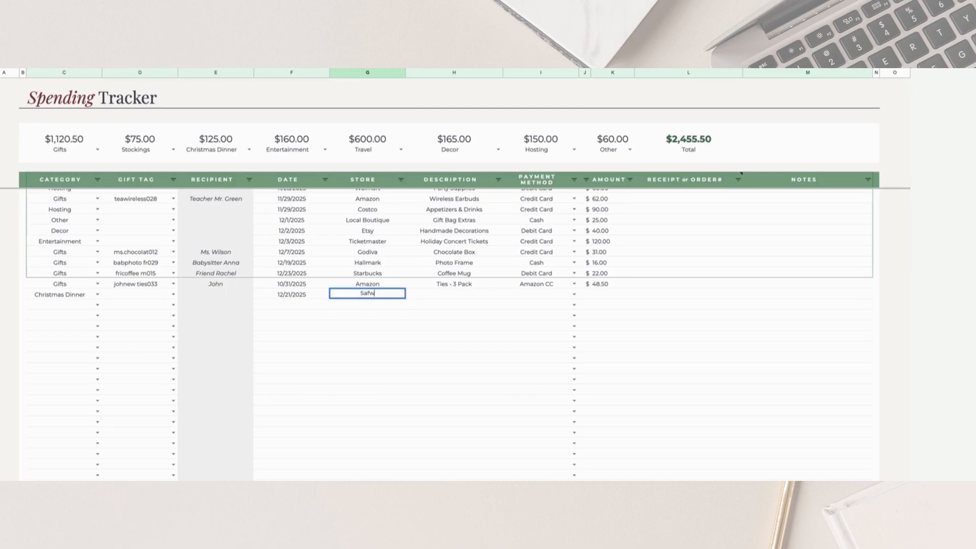
key(Tab)
text(Turkey)
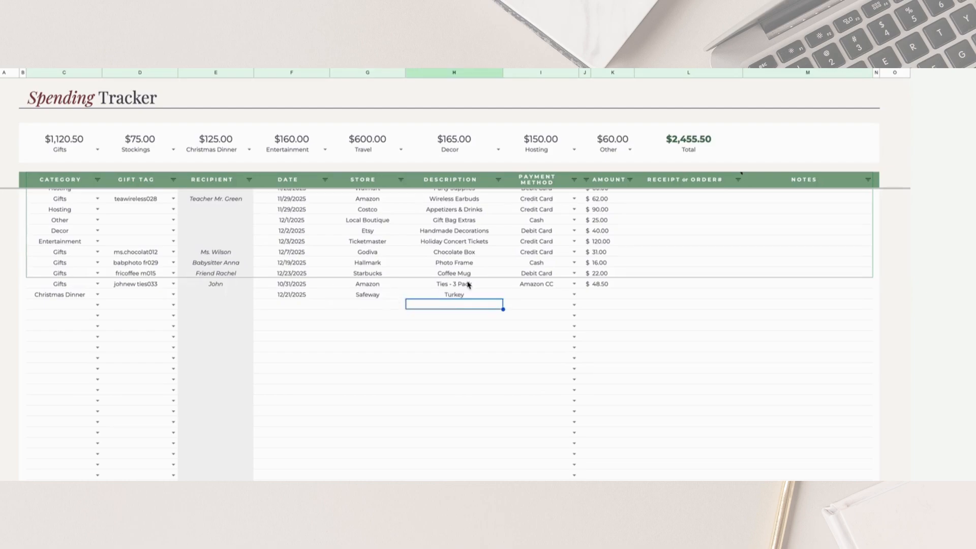
- Set the Turkey expense's payment method to Debit Card and its amount to 27.85, and check the Christmas Dinner balance in the Budget Planner
click(554, 296)
click(554, 296)
click(557, 329)
click(598, 299)
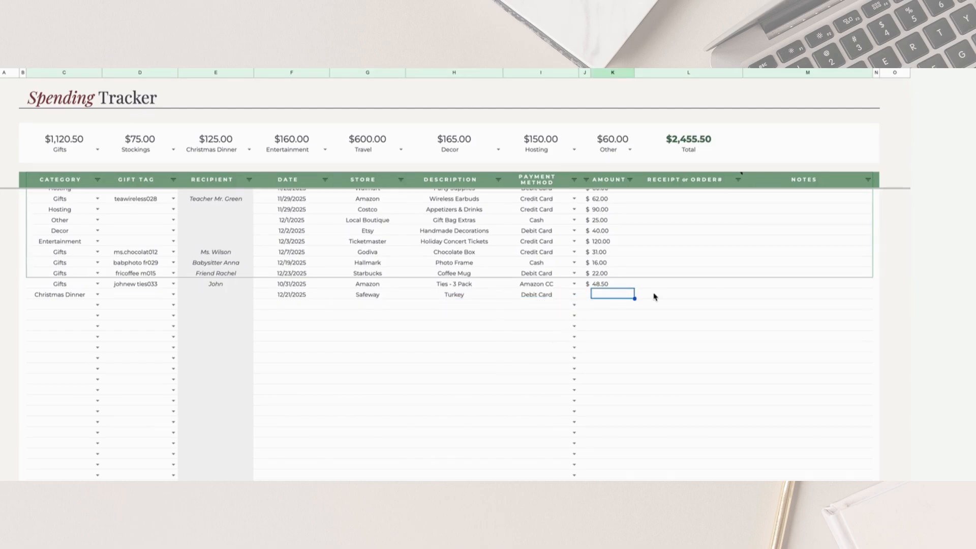
text(27.85)
key(Return)
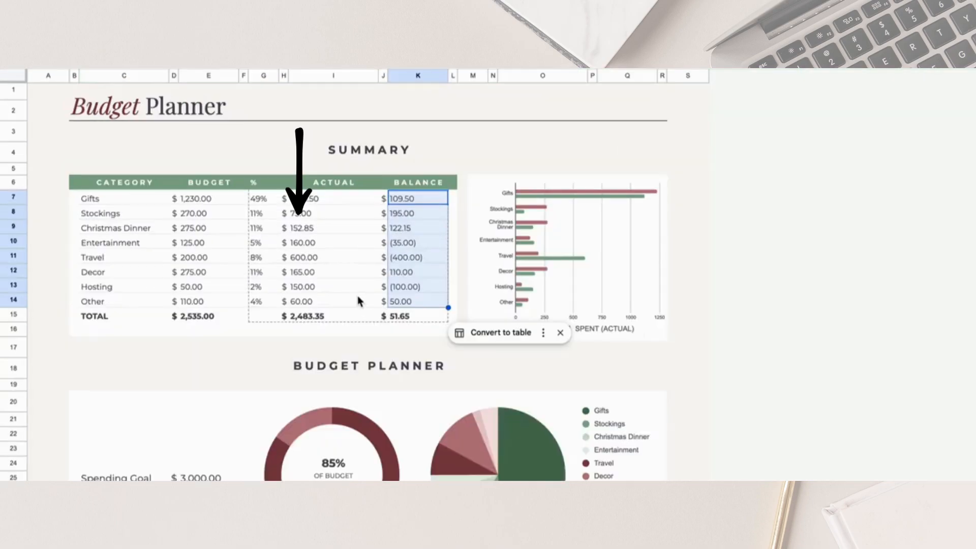
click(419, 230)
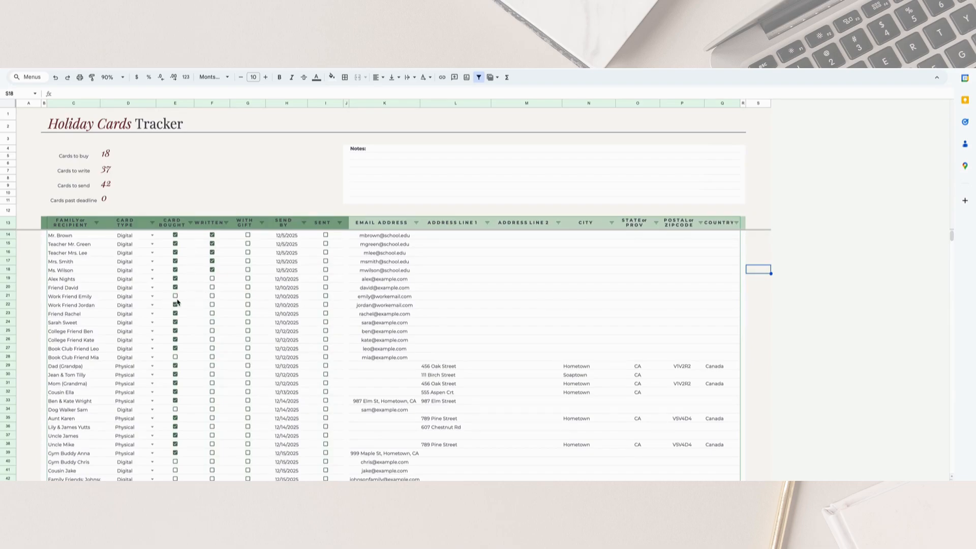
- Add Pre-school Teacher as a recipient in row 56 of the Holiday Cards Tracker with the card type Physical
scroll(177, 303, down, 7)
click(66, 266)
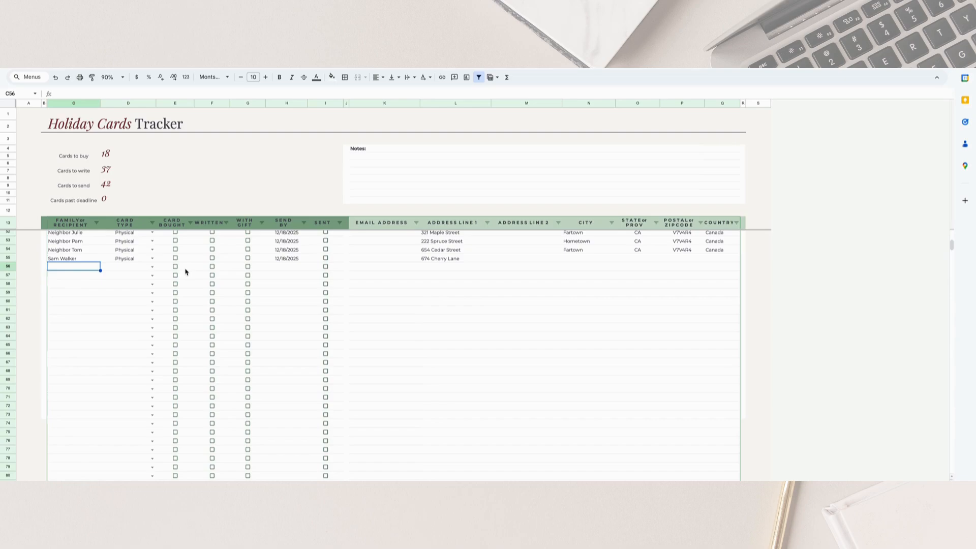
text(Pre-school Teacher)
key(Tab)
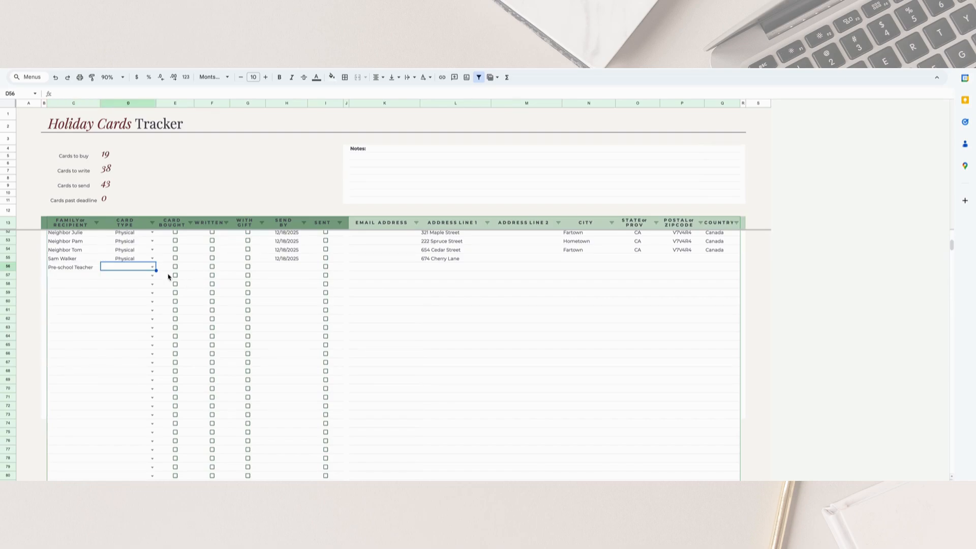
click(153, 269)
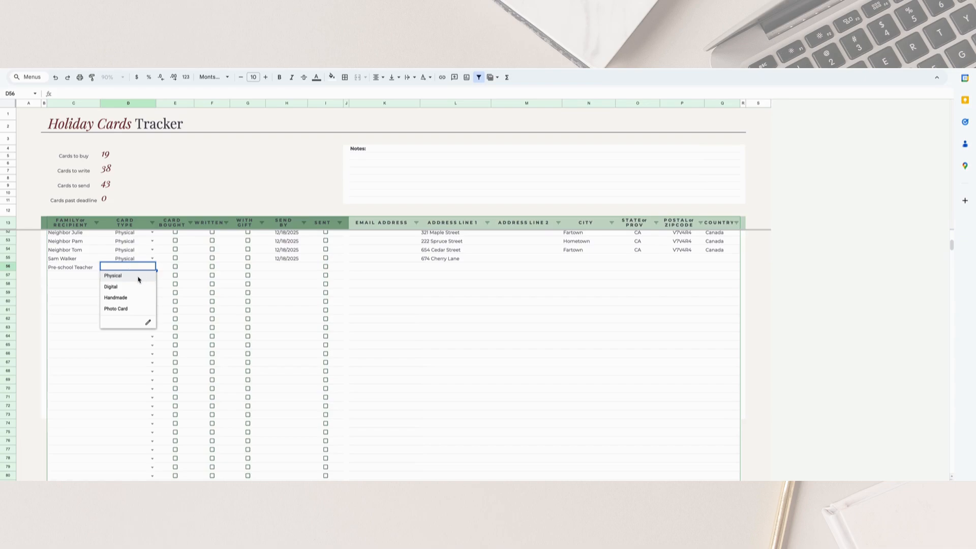
click(113, 275)
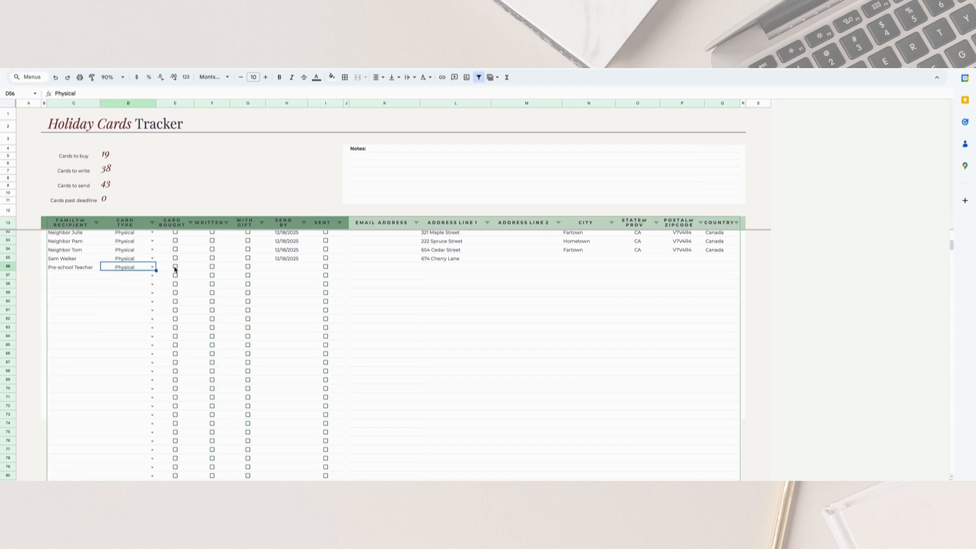
- Mark the Pre-school Teacher card as bought, written, with gift and sent, with a send-by date of 11/28/2025
click(175, 267)
click(212, 267)
click(247, 267)
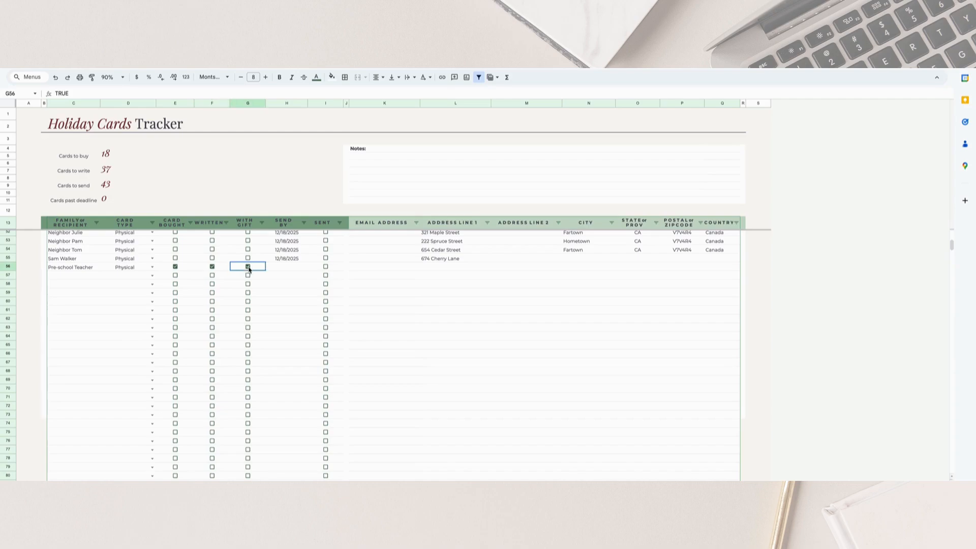
scroll(279, 294, up, 2)
double_click(289, 300)
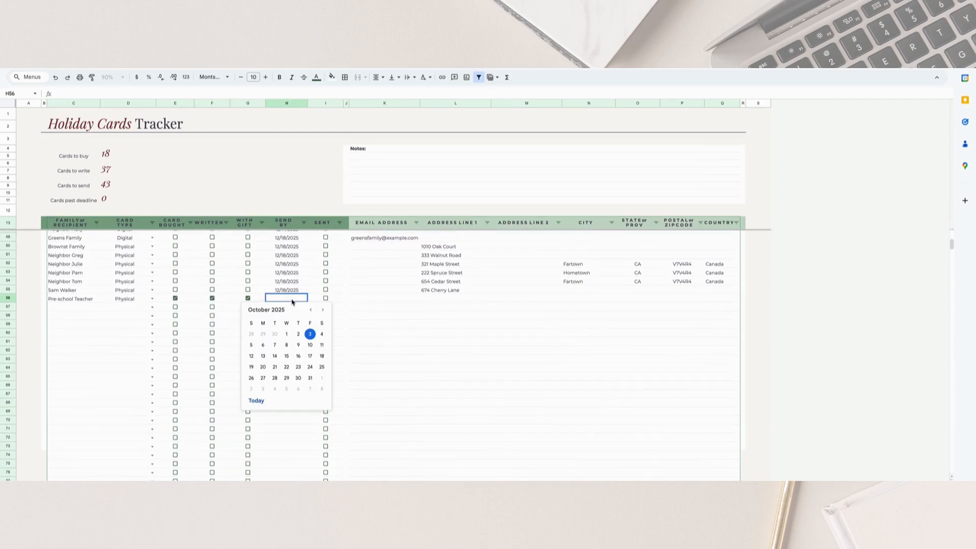
- Review the email, address and country fields available in the Pre-school Teacher row
drag(385, 300, 724, 301)
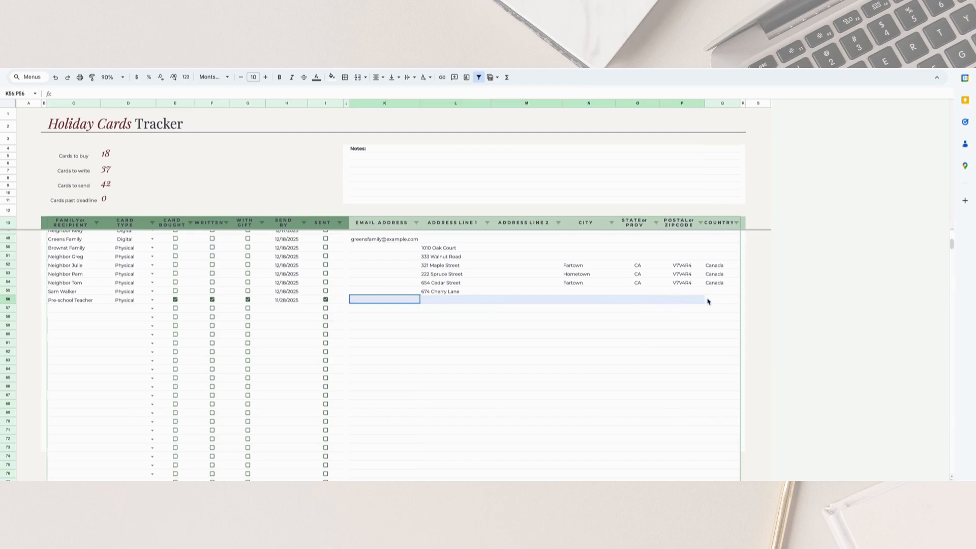
click(381, 302)
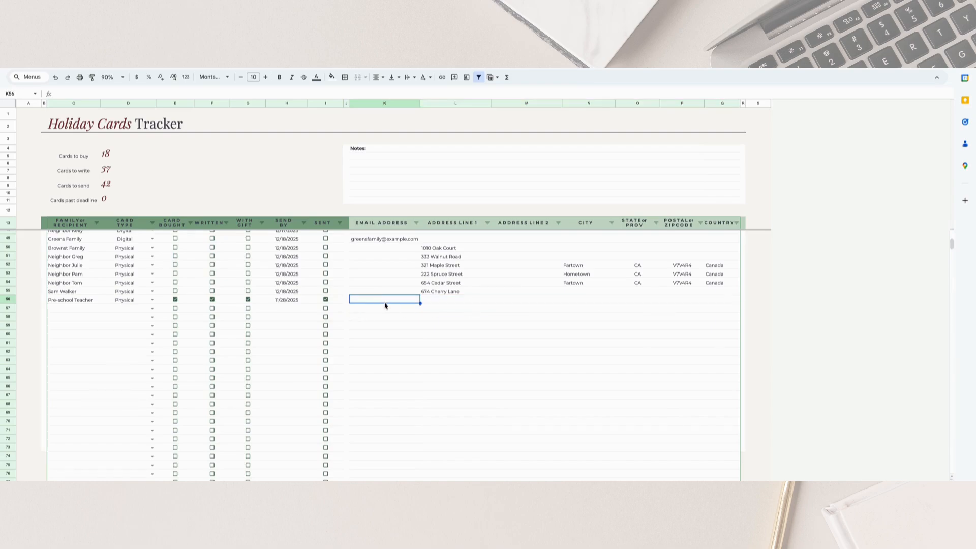
drag(428, 300, 731, 301)
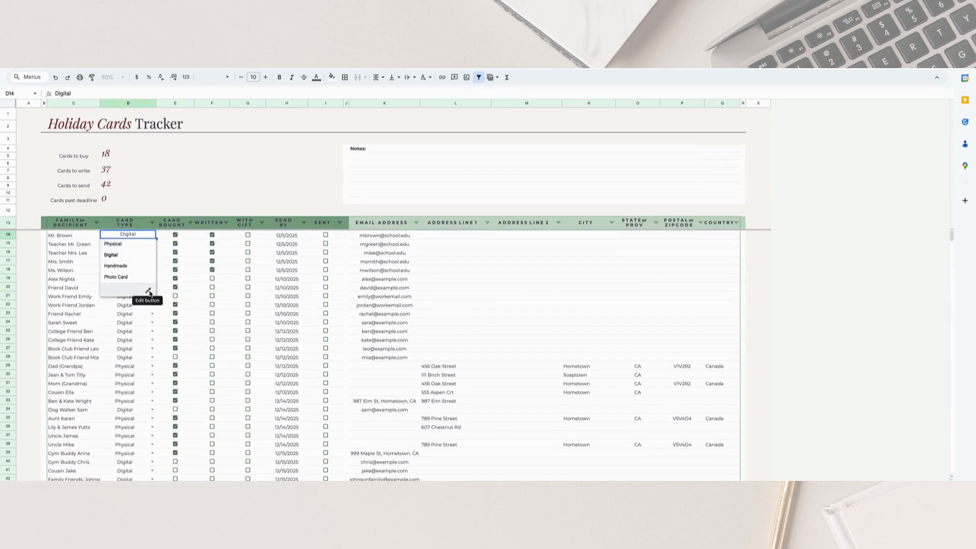
- Add "Box Card Set" as an option in the Card Type dropdown of the Holiday Cards Tracker and save the rule
click(164, 255)
click(144, 237)
click(154, 236)
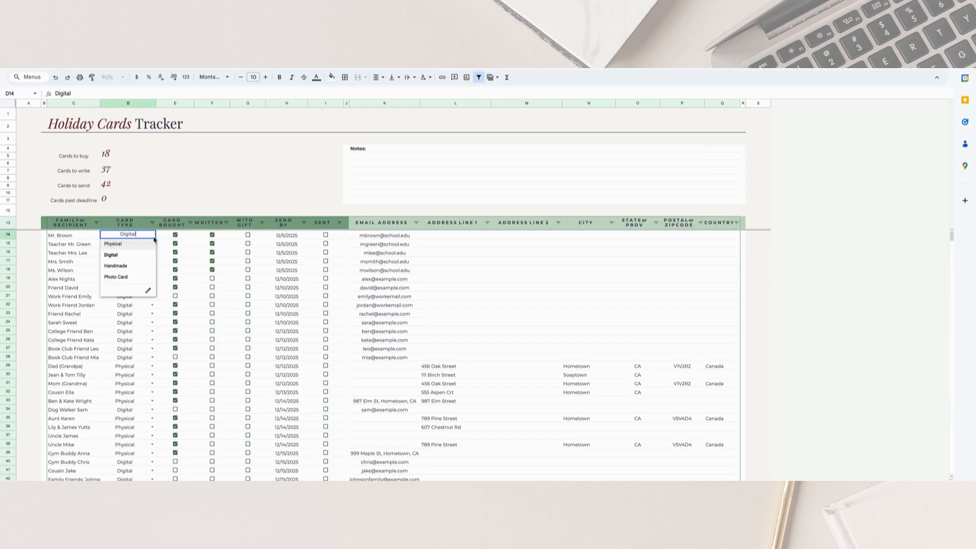
click(148, 290)
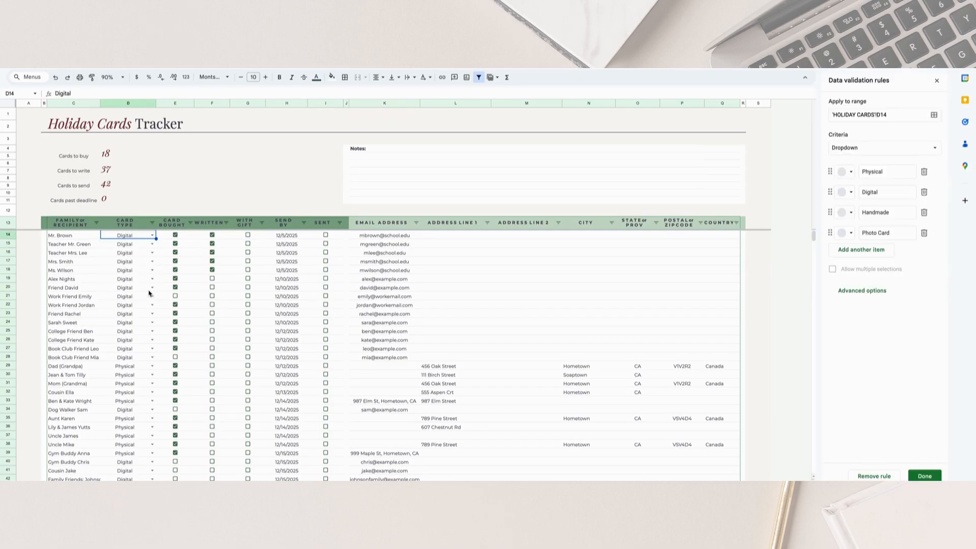
click(878, 250)
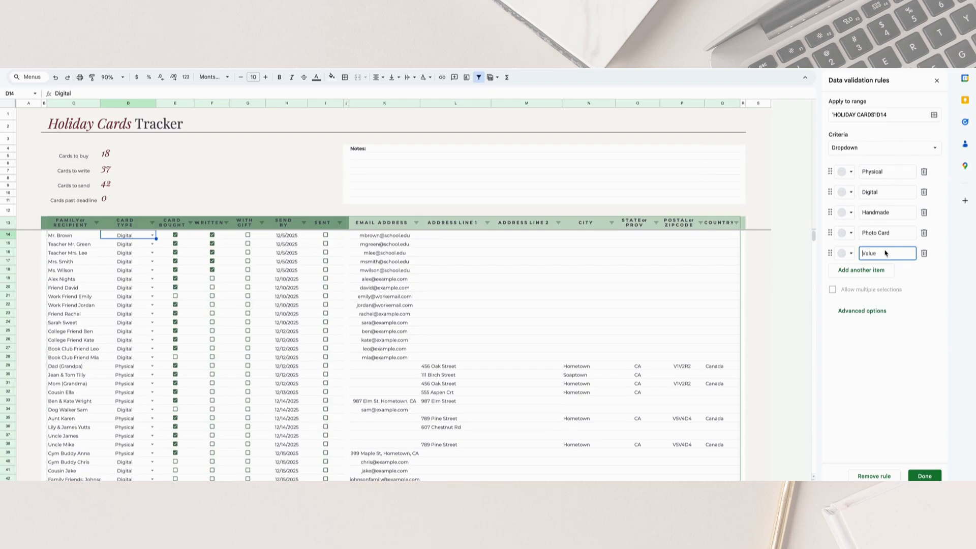
text(Box Card Set)
click(925, 476)
click(565, 299)
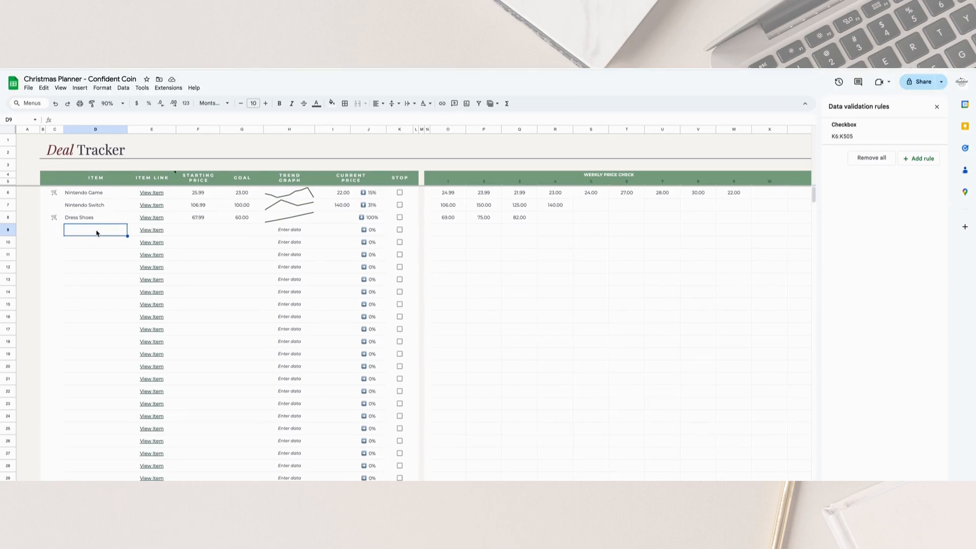
- Add Kids Play Kitchen as an item in row 9 of the Deal Tracker and select its item link cell
text(Kids Play Kitchen)
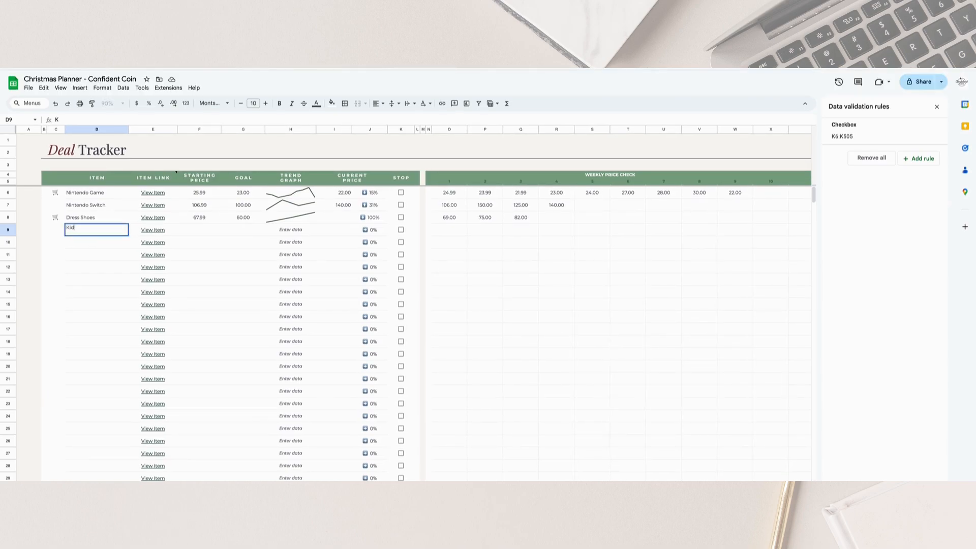
key(Tab)
mouse_move(146, 234)
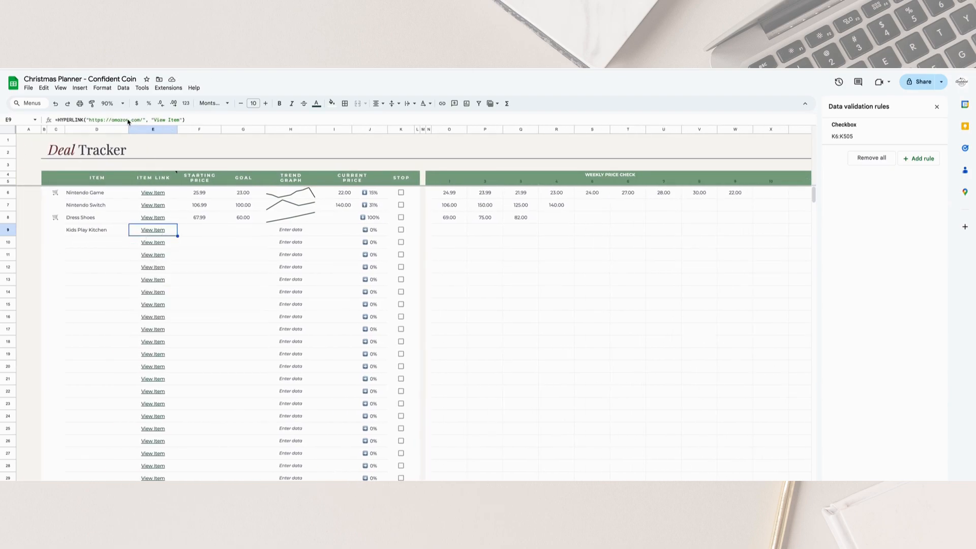
click(145, 121)
drag(145, 122, 91, 120)
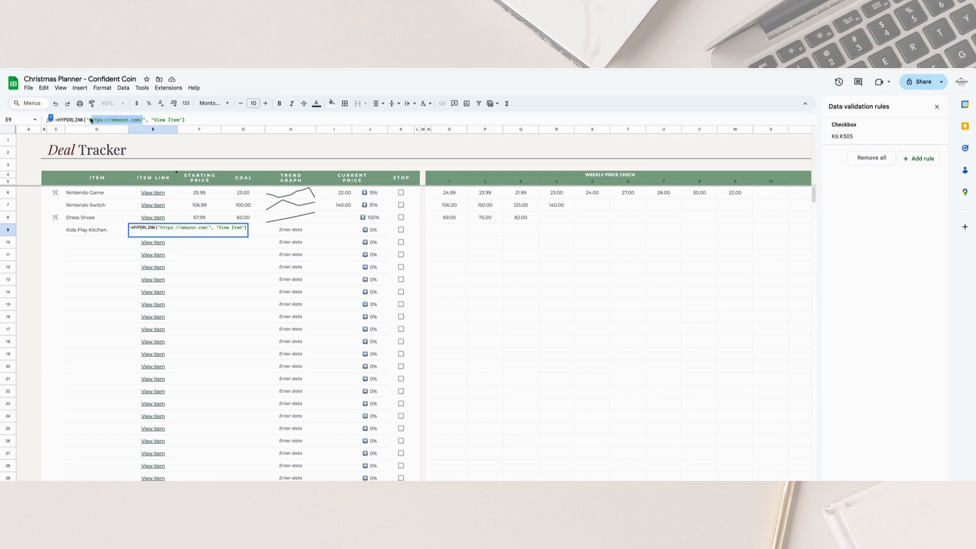
click(124, 232)
double_click(162, 231)
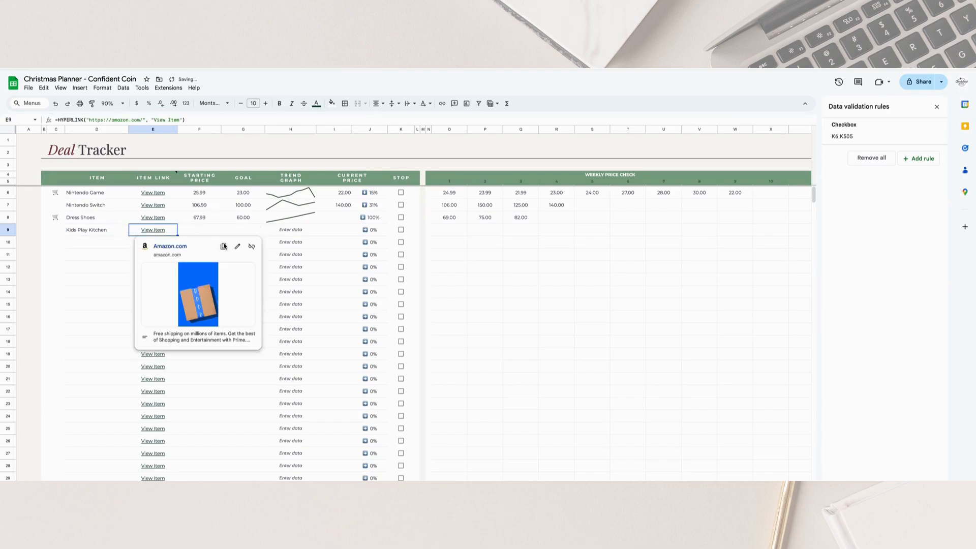
key(ctrl+k)
click(232, 110)
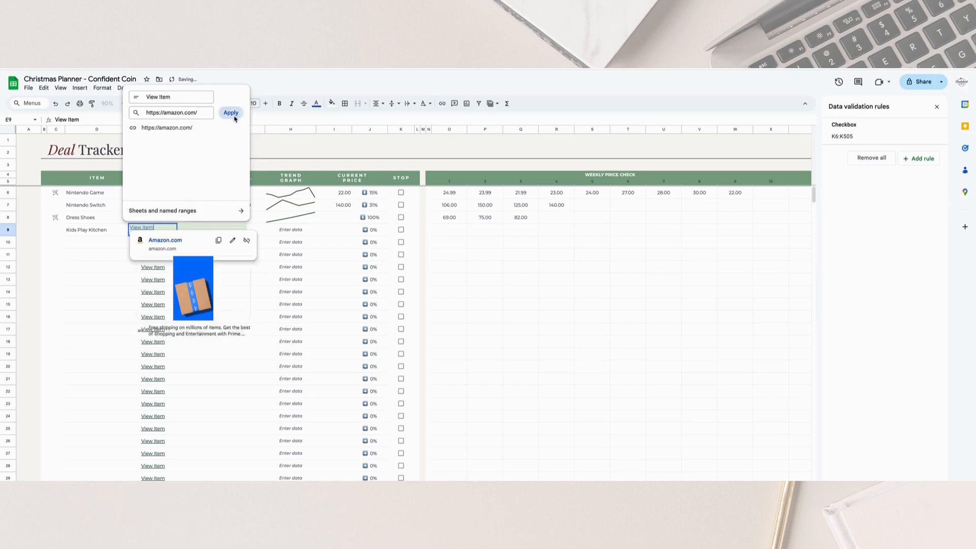
click(122, 255)
mouse_move(159, 232)
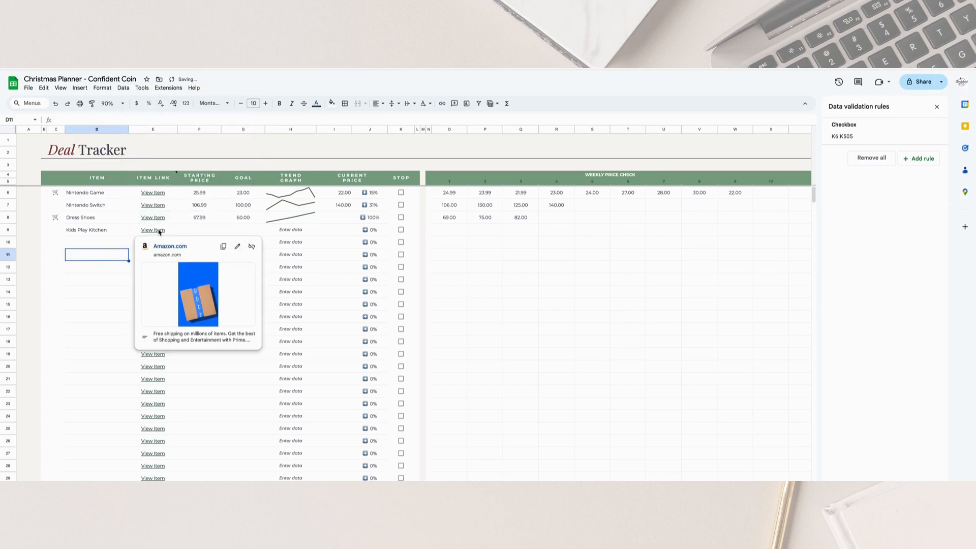
- Enter a starting price of 149.99 and a goal of 125 for Kids Play Kitchen
click(200, 233)
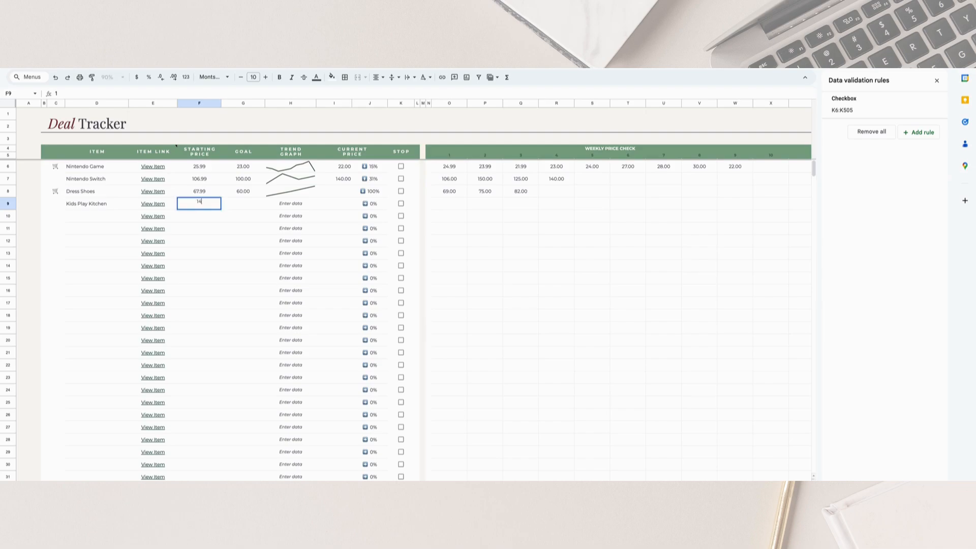
text(9.99)
key(Tab)
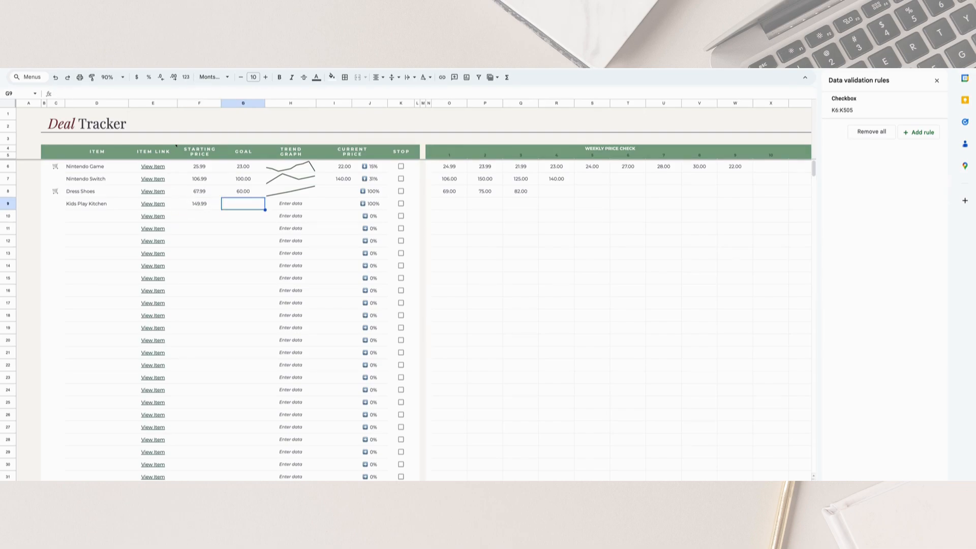
text(125)
key(Tab)
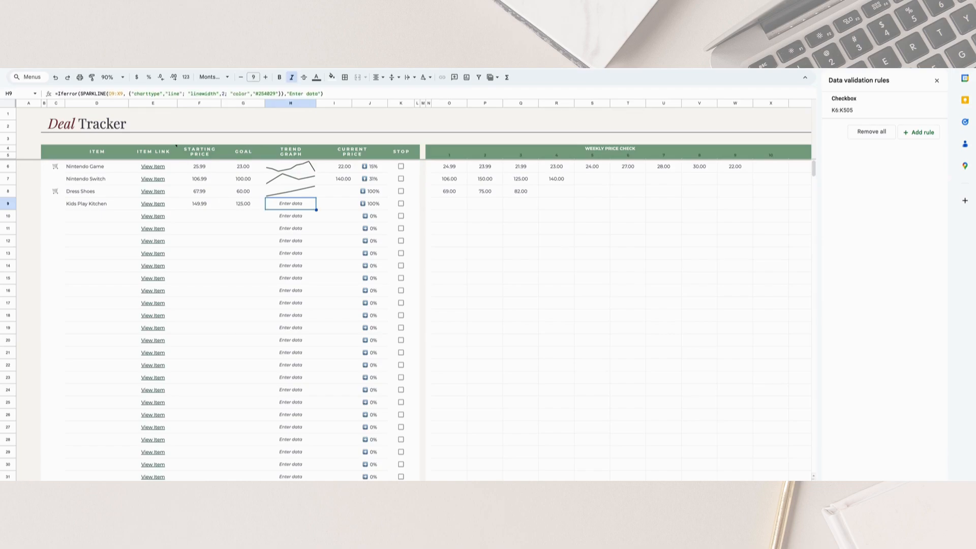
key(Tab)
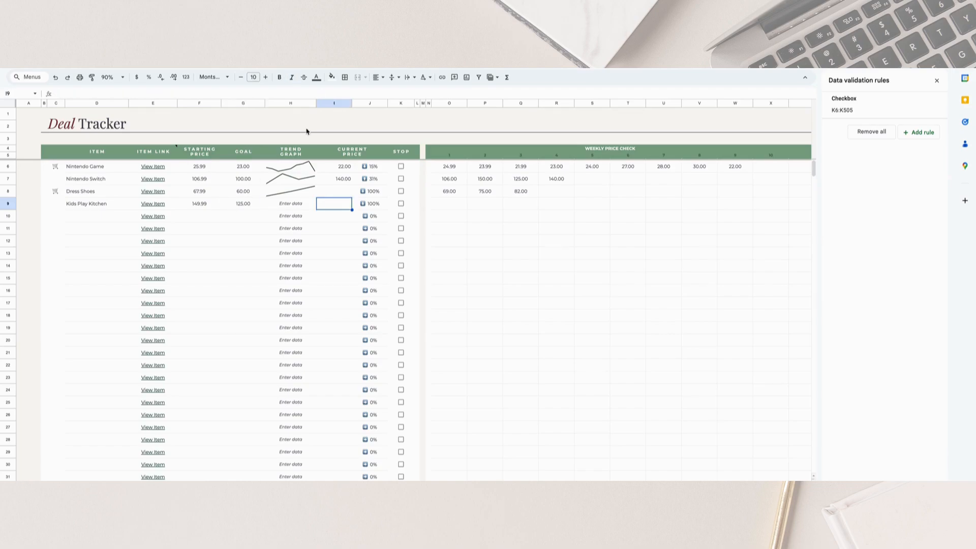
- Mark Nintendo Switch as stopped in the Deal Tracker
click(311, 156)
click(364, 158)
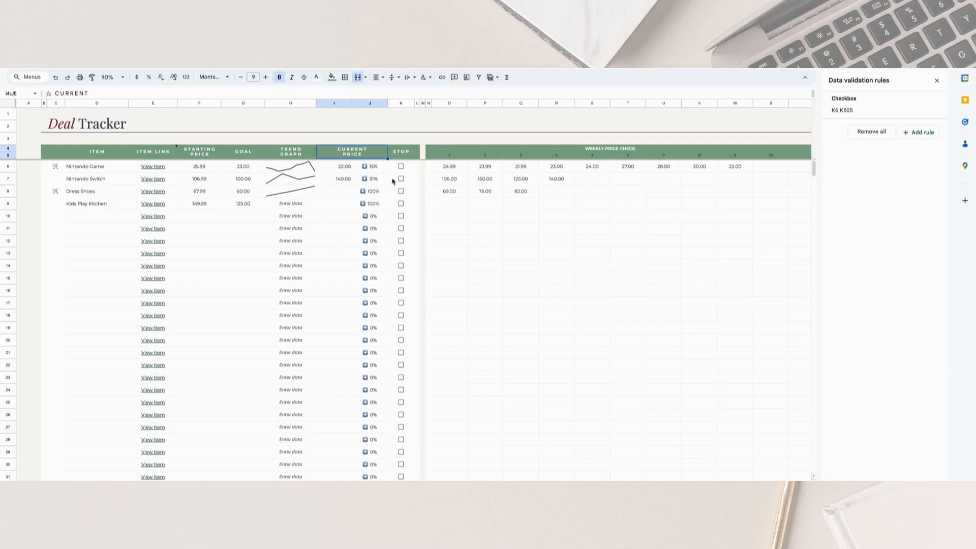
drag(408, 171, 407, 243)
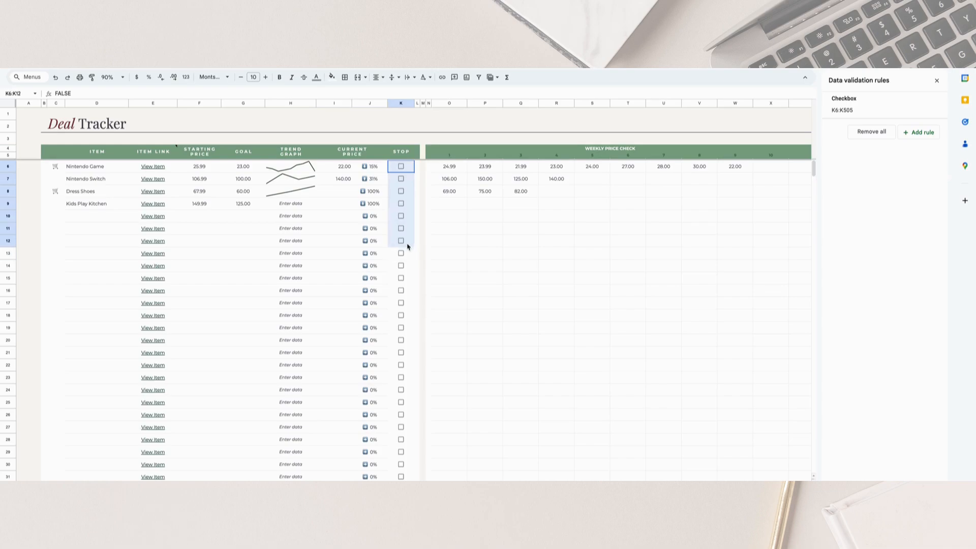
click(402, 179)
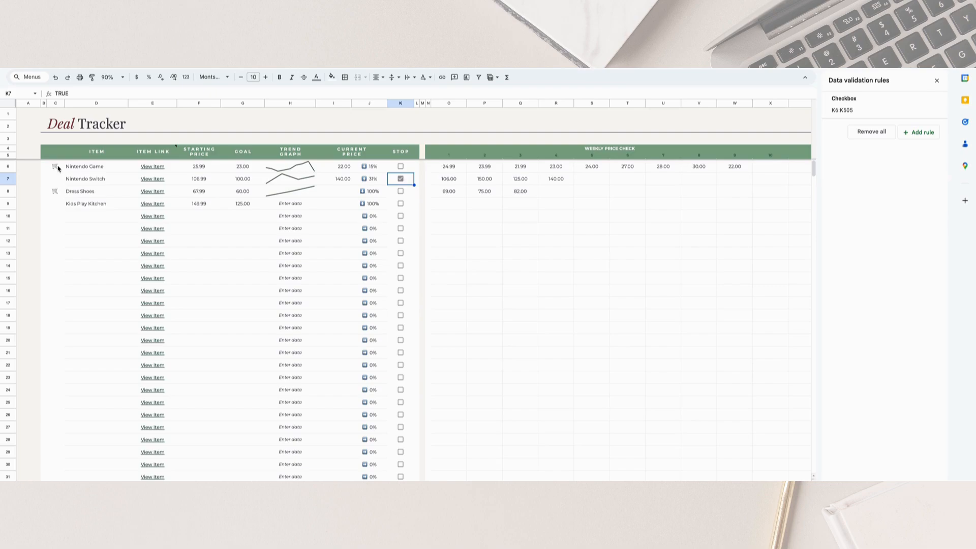
- Enter weekly price checks of 149.90, 154, 162 and 120 for Kids Play Kitchen, and 45 as the fourth check for Dress Shoes
click(448, 205)
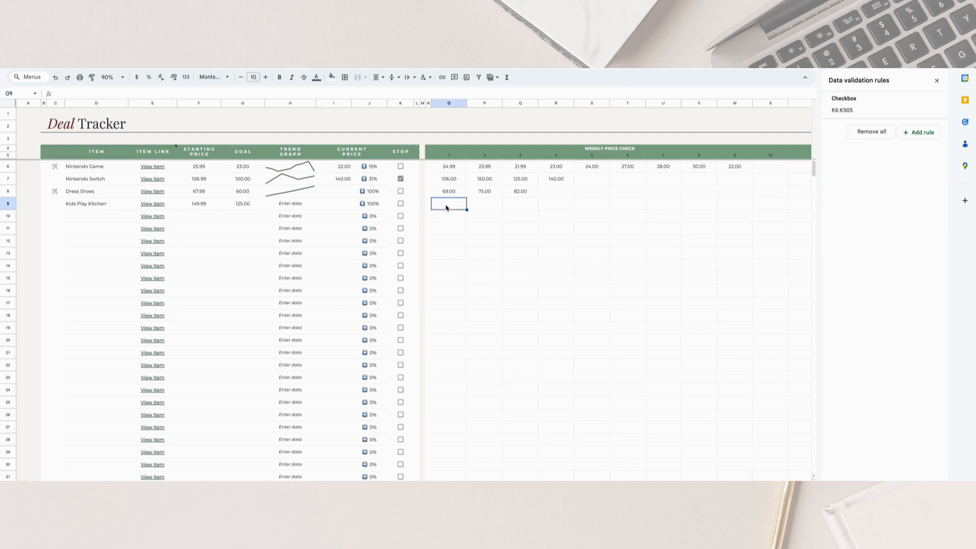
scroll(469, 204, right, 2)
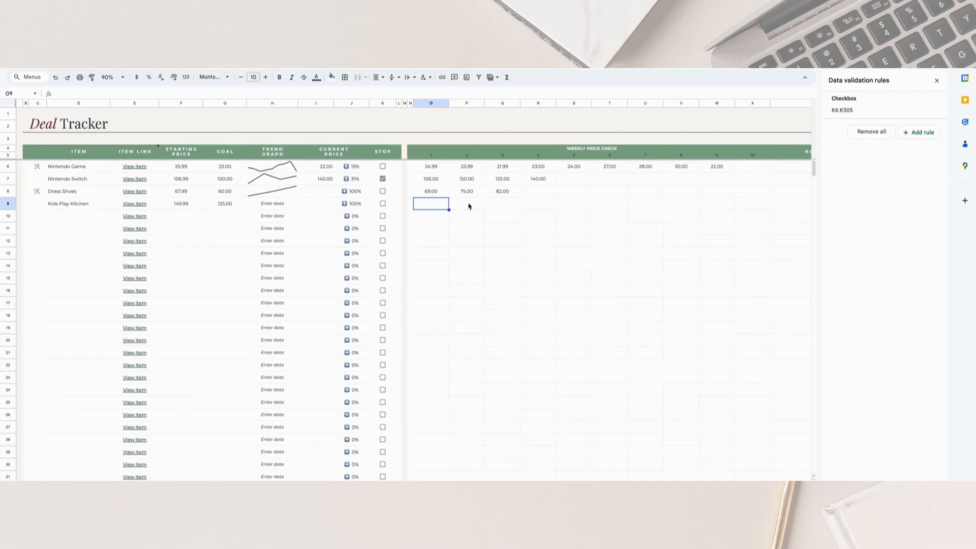
click(937, 80)
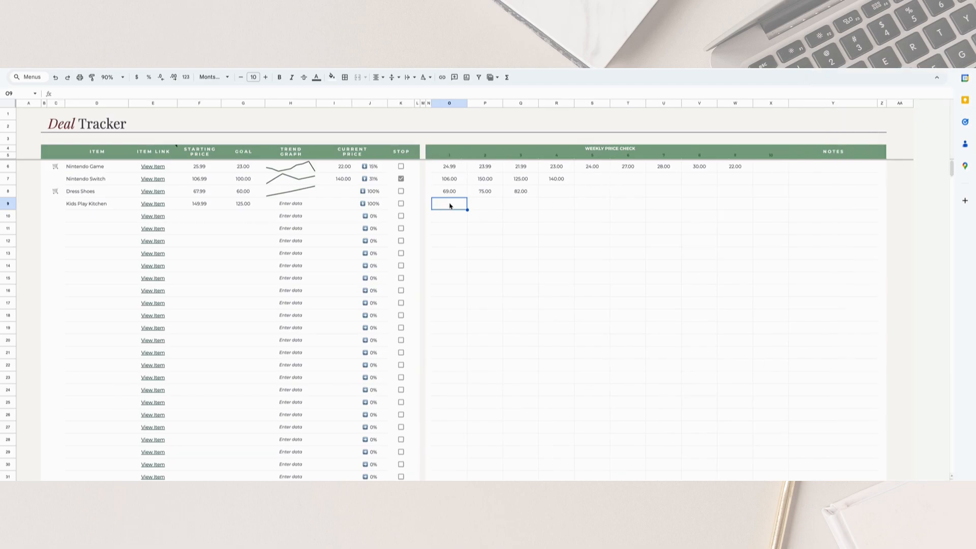
drag(451, 205, 762, 207)
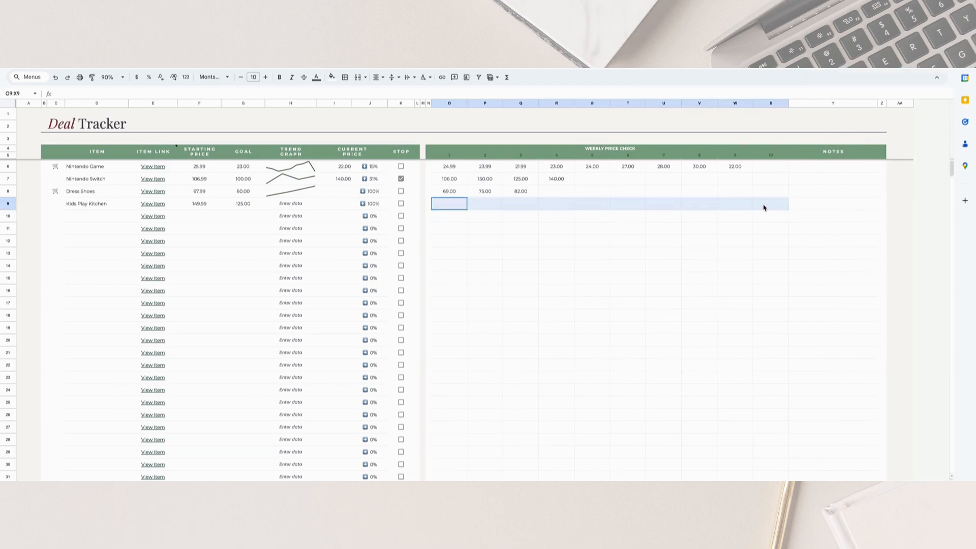
click(454, 208)
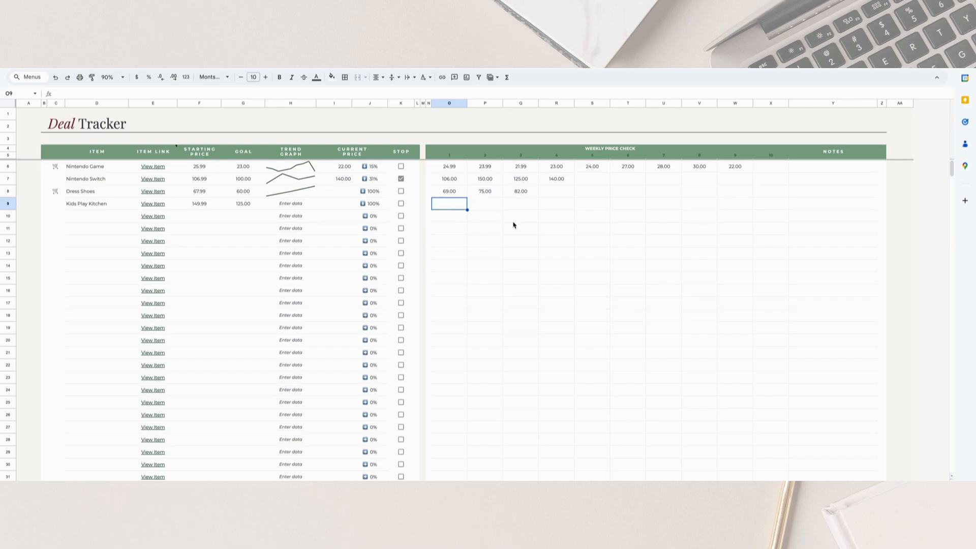
text(149.99)
key(Tab)
text(154.66)
key(Tab)
drag(450, 202, 664, 207)
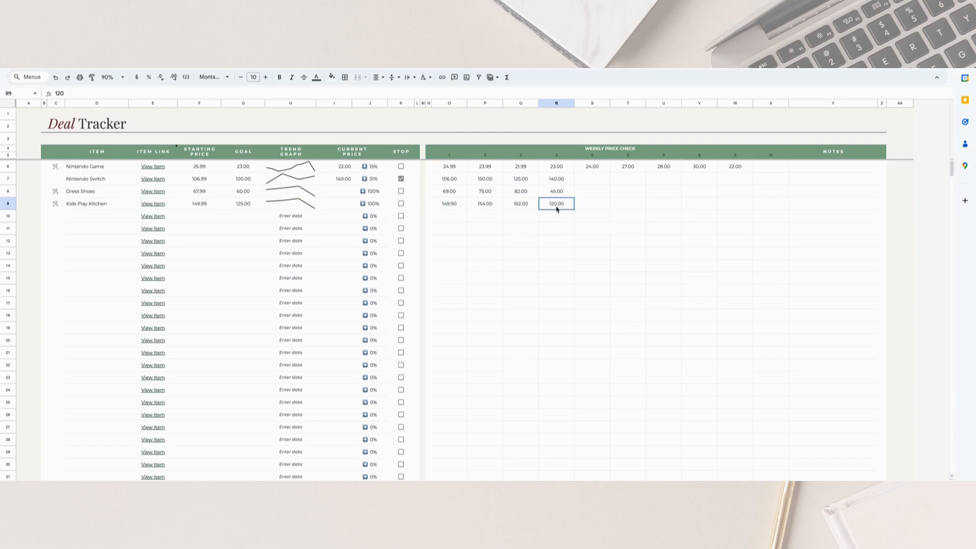
- Examine the Kids Play Kitchen weekly prices, sale indicator formula and goal price
drag(560, 209, 442, 206)
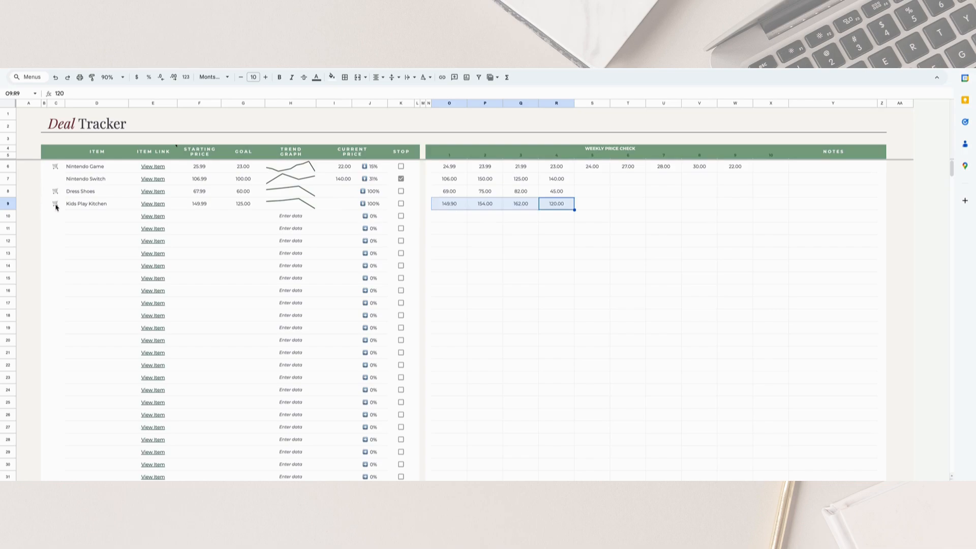
click(55, 204)
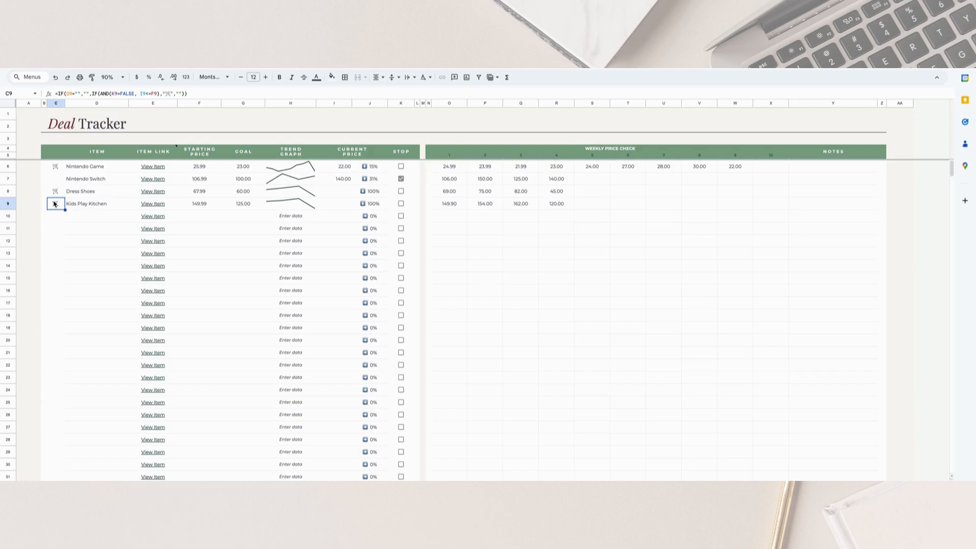
click(239, 204)
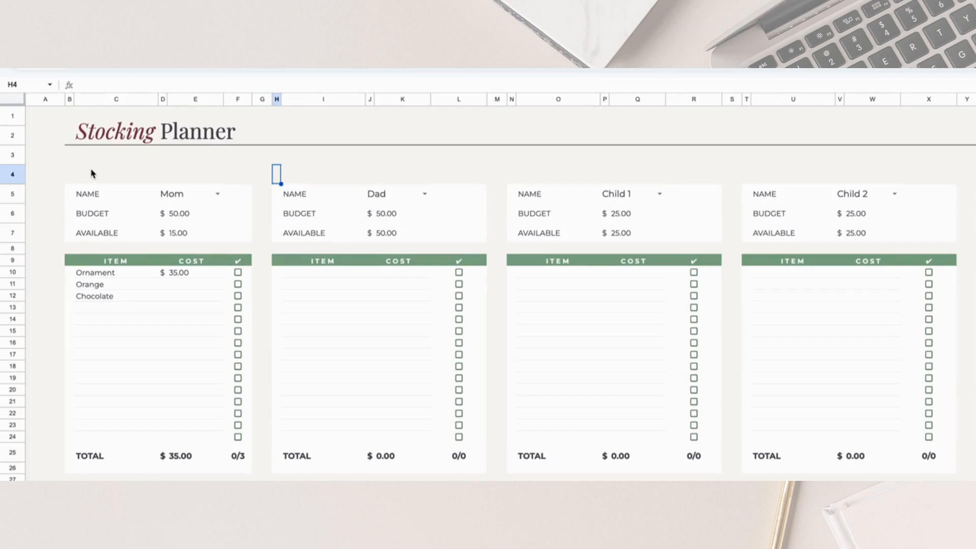
- Examine the first stocking's name options, the Stockings recipients in the budget, and the formula behind Mom's stocking budget
click(202, 199)
click(217, 193)
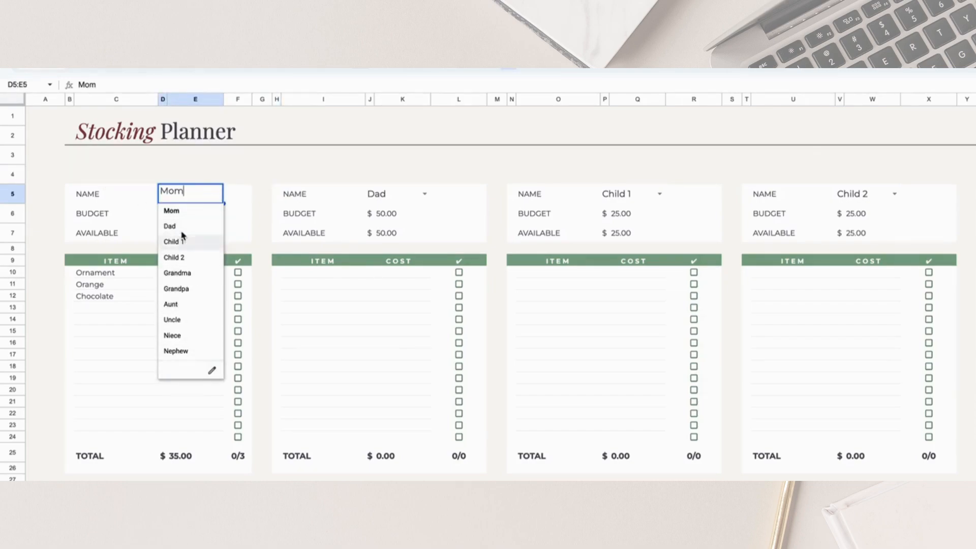
click(206, 178)
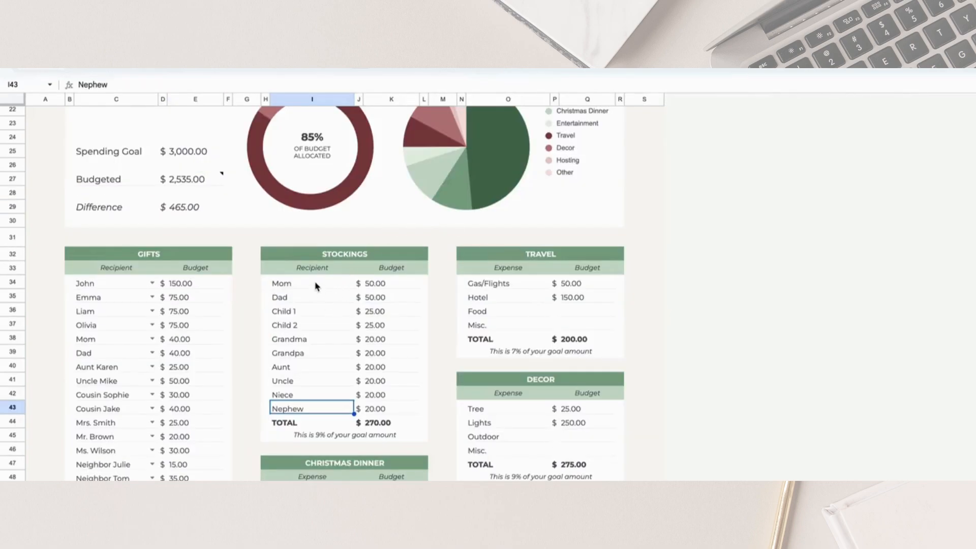
drag(316, 284, 309, 399)
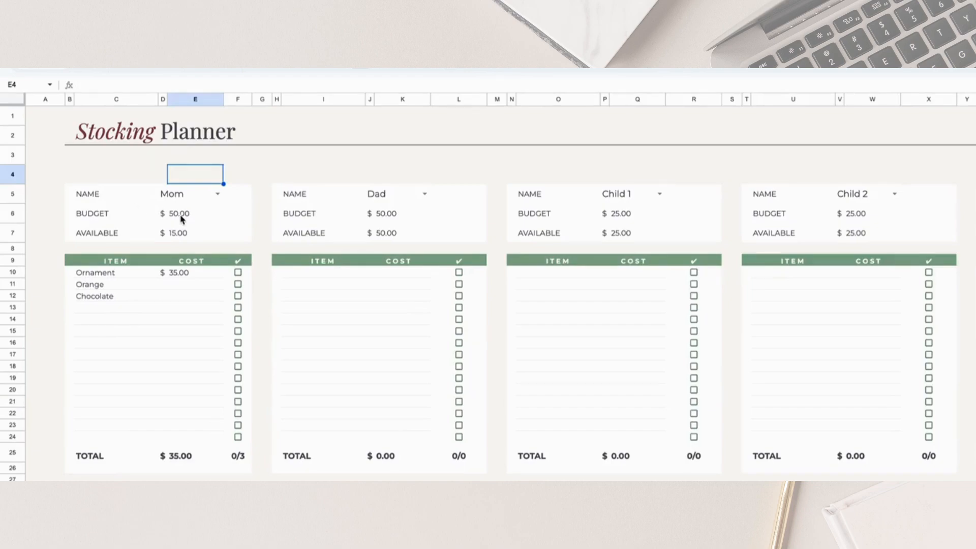
click(181, 218)
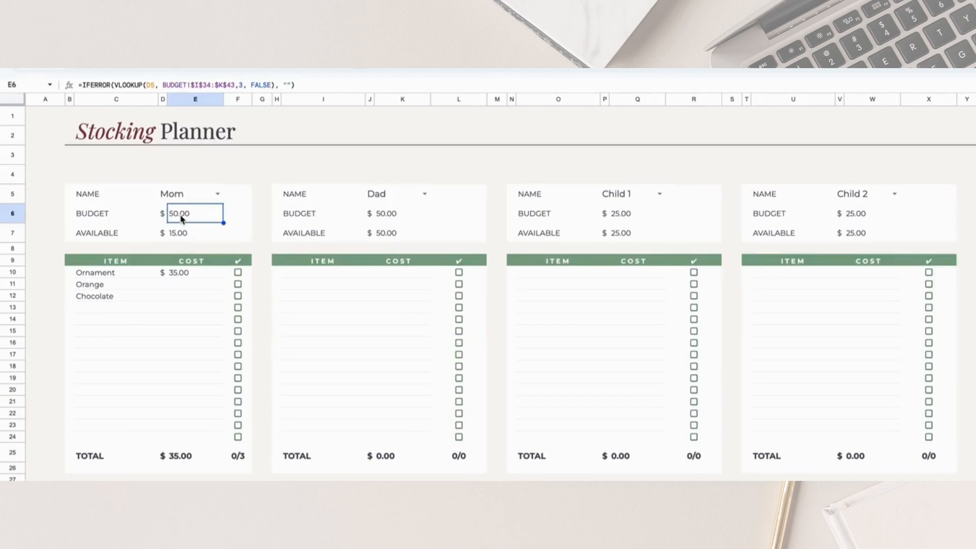
- Switch the first stocking's name to Dad, to Grandma, and back to Mom
click(217, 193)
click(187, 223)
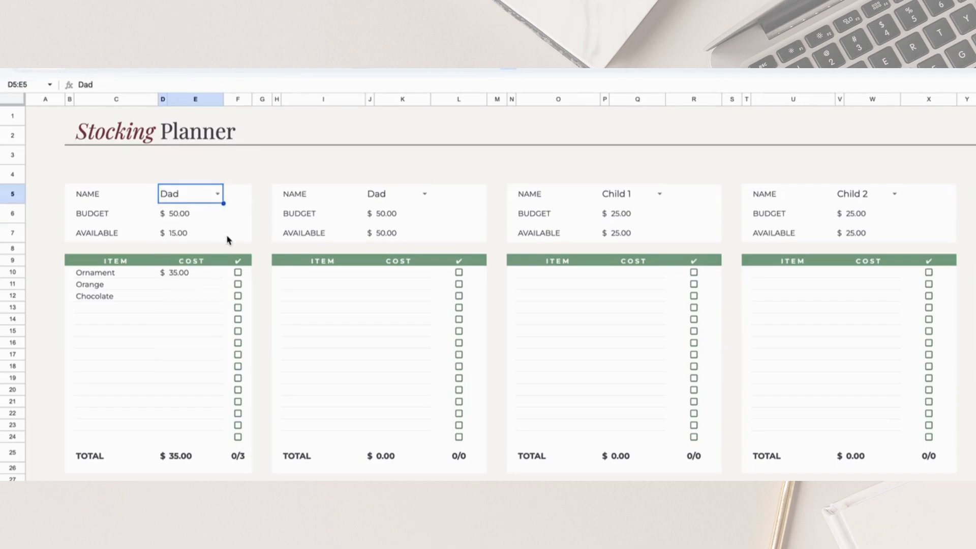
click(217, 194)
click(193, 272)
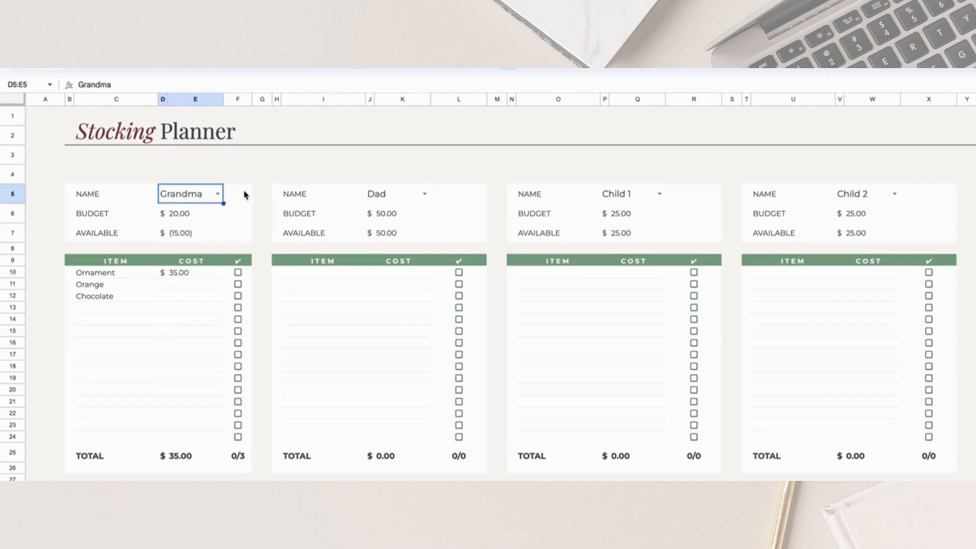
click(217, 193)
click(192, 214)
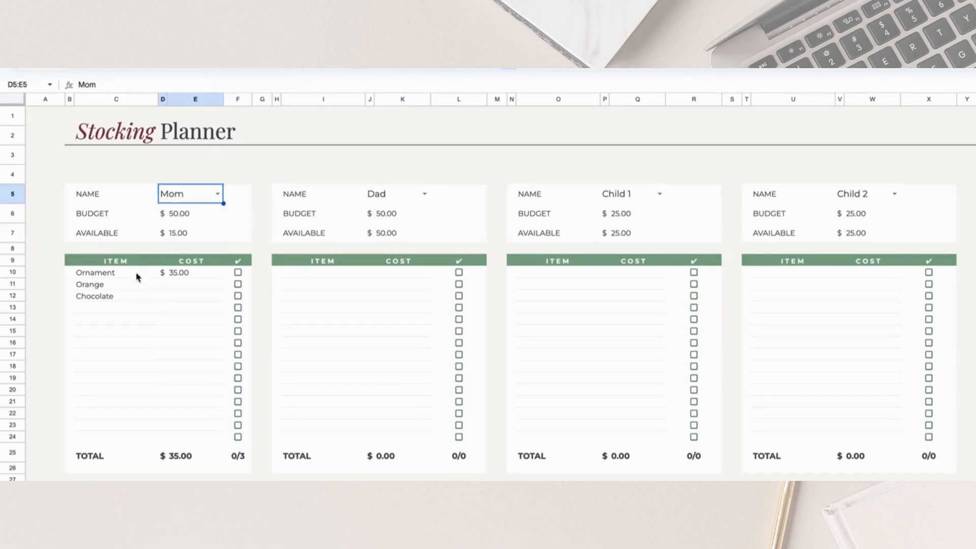
- Check off Ornament, Orange and Chocolate in Mom's stocking and set the Orange cost to 10
drag(117, 279, 116, 442)
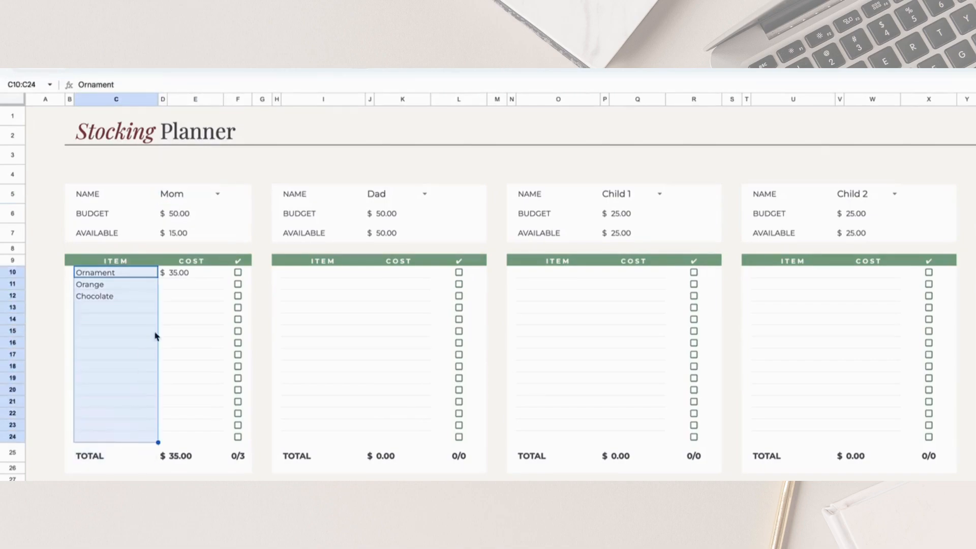
drag(189, 274, 178, 383)
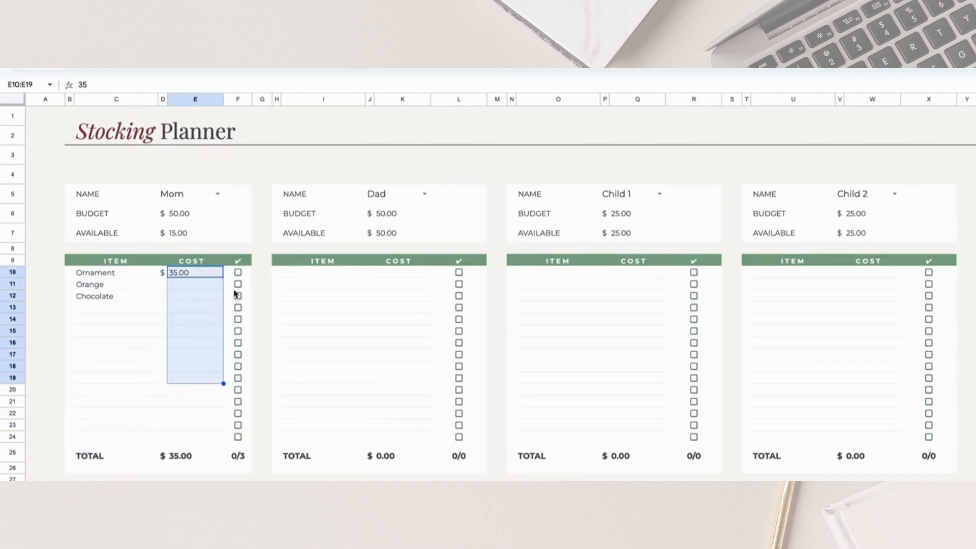
click(238, 274)
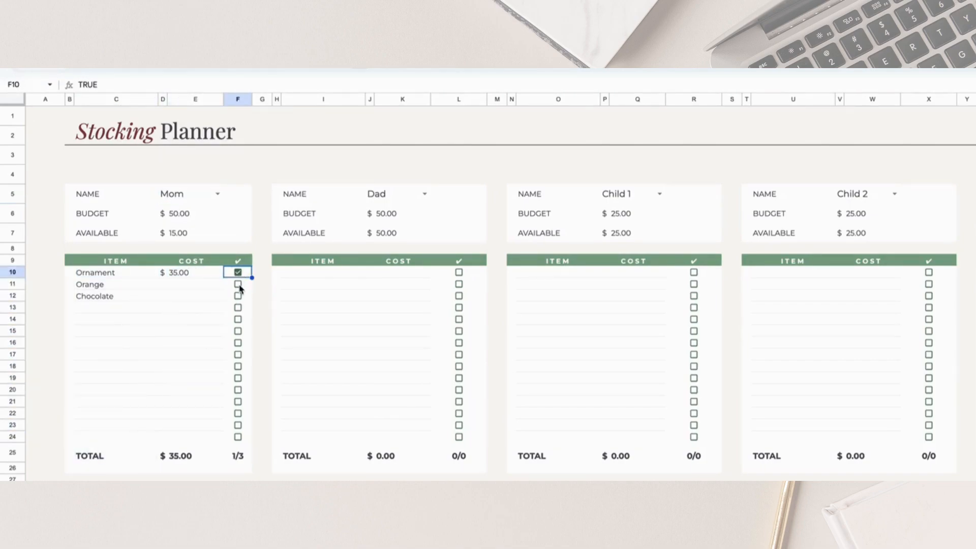
click(239, 285)
click(238, 297)
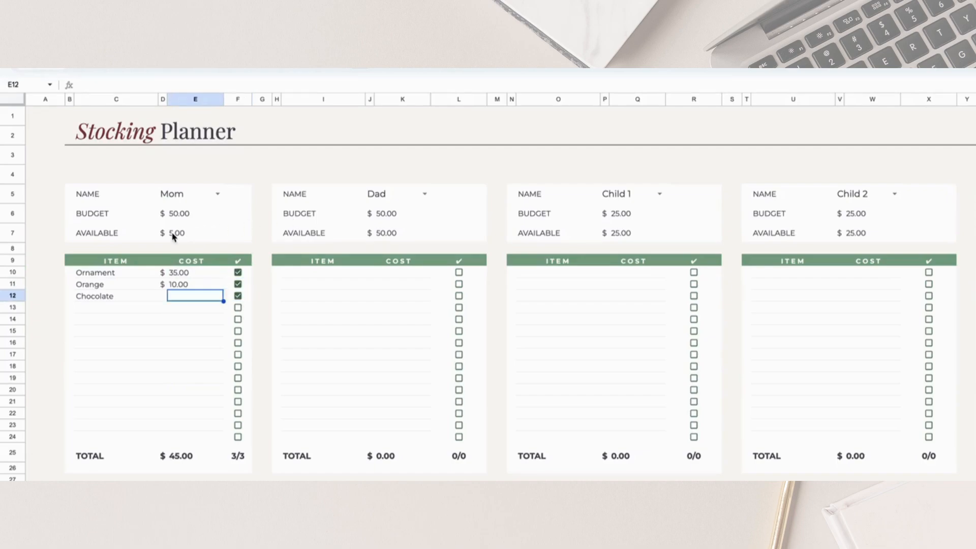
click(173, 235)
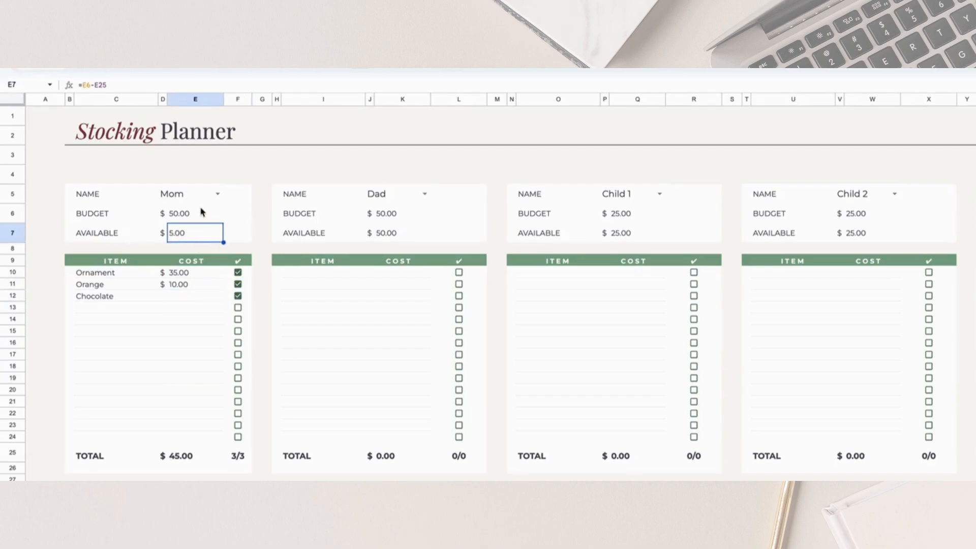
click(185, 459)
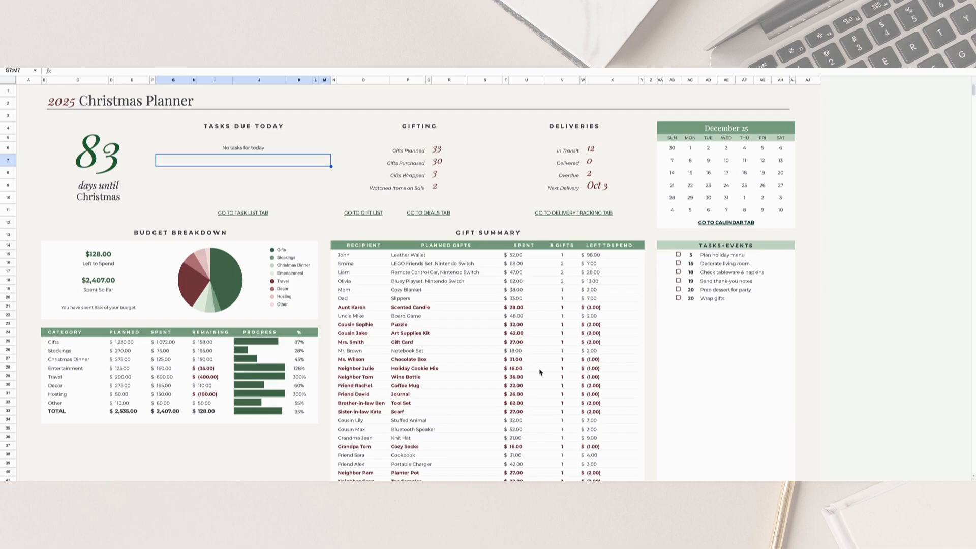
scroll(289, 394, down, 1)
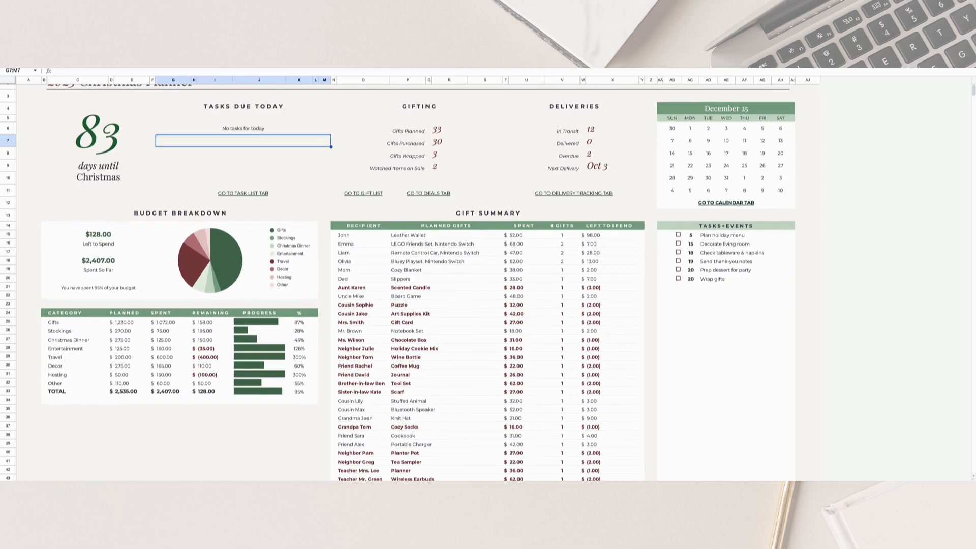
scroll(226, 341, up, 1)
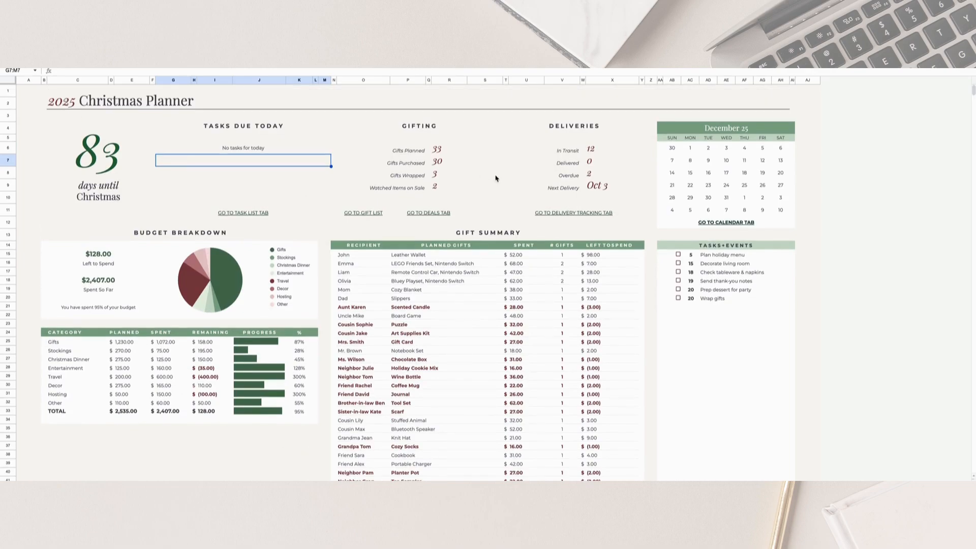
- Check the dashboard's links to the task list, gift list, deals and delivery tracking, opening the Deliveries sheet and returning to the dashboard
click(230, 217)
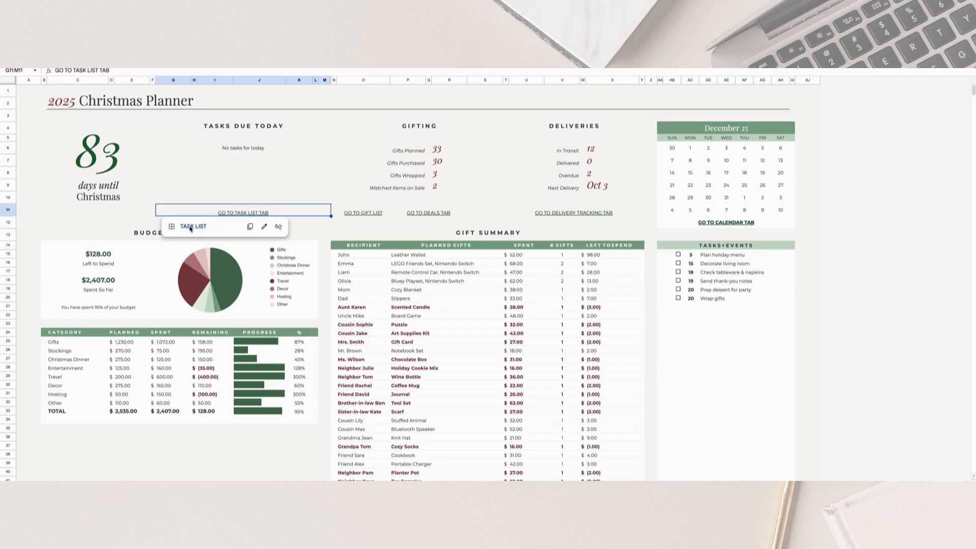
click(385, 216)
click(420, 213)
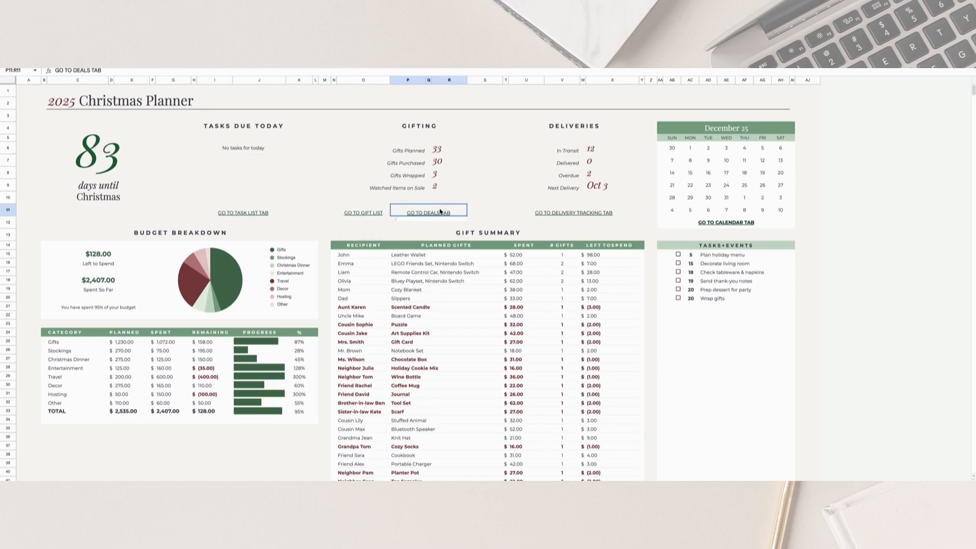
click(566, 215)
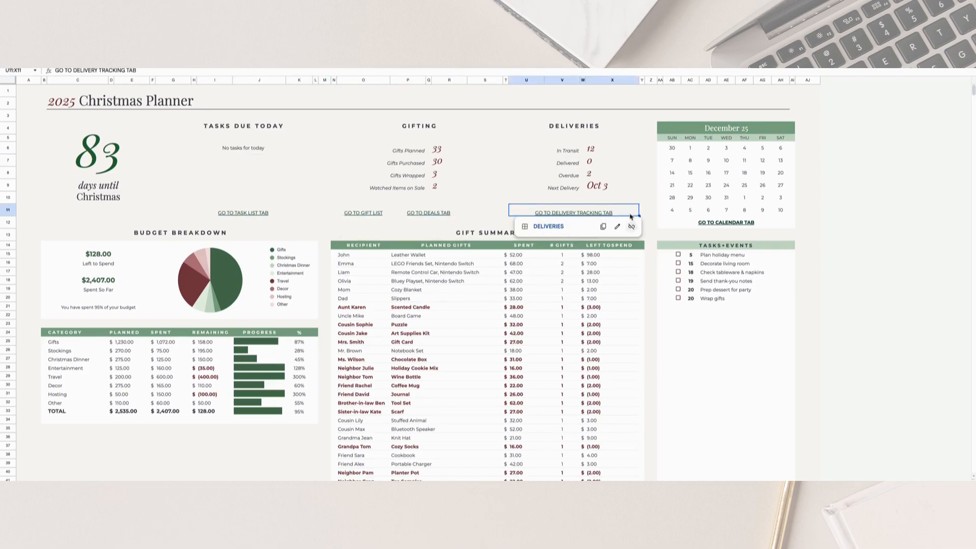
click(549, 227)
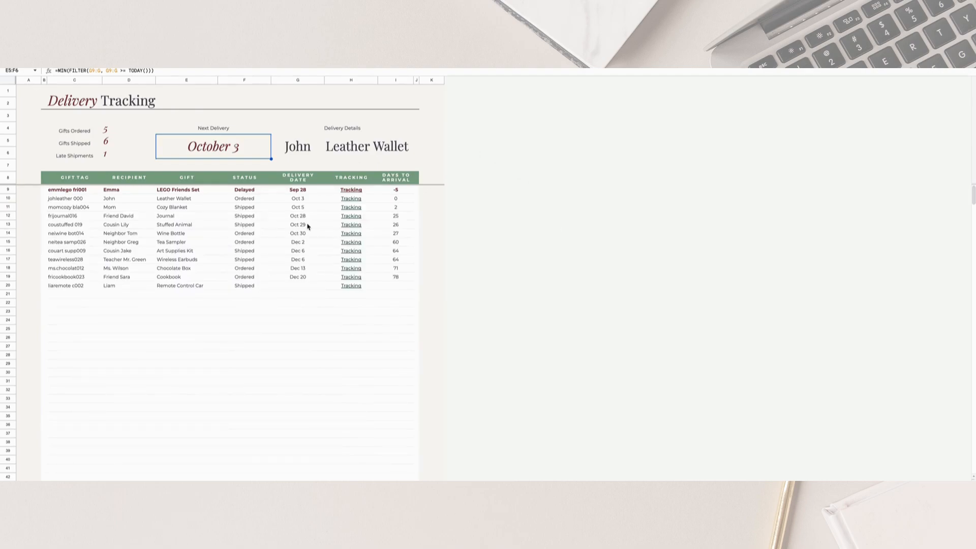
click(132, 488)
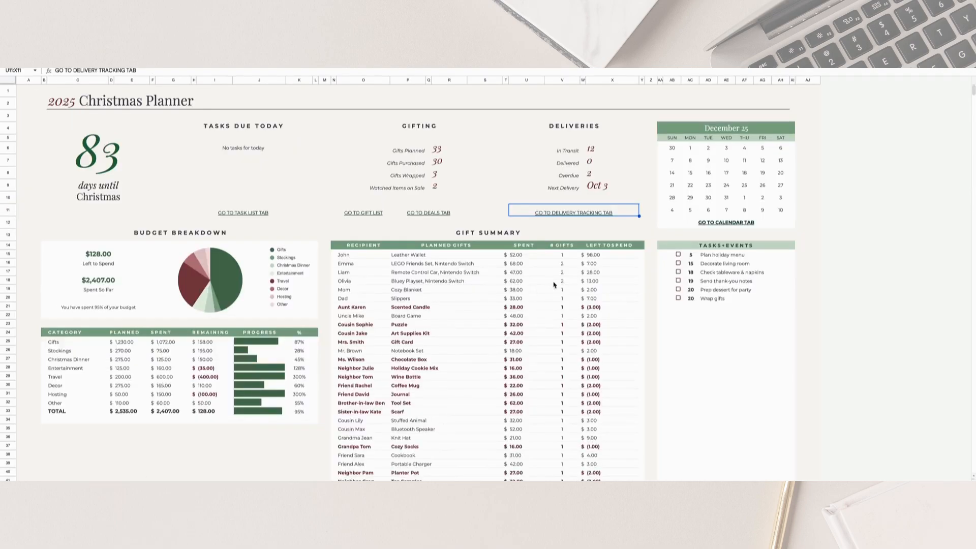
- Change the dashboard calendar's month to November 2025 by picking November 1 as its date
click(754, 132)
double_click(754, 132)
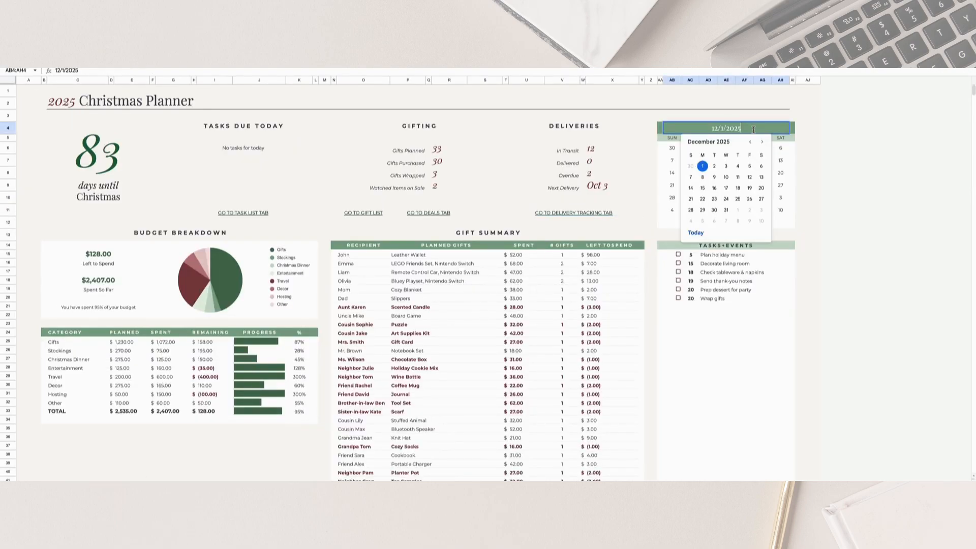
click(751, 142)
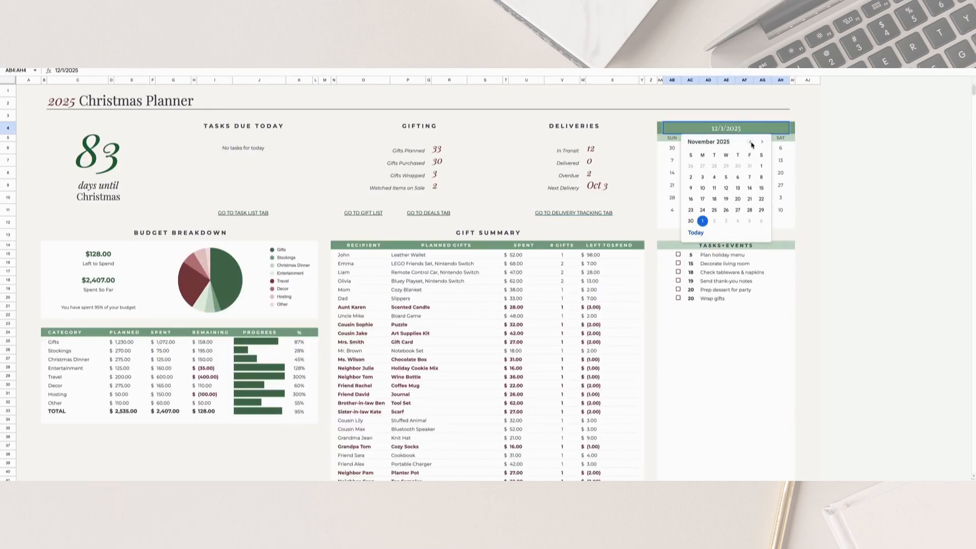
click(762, 165)
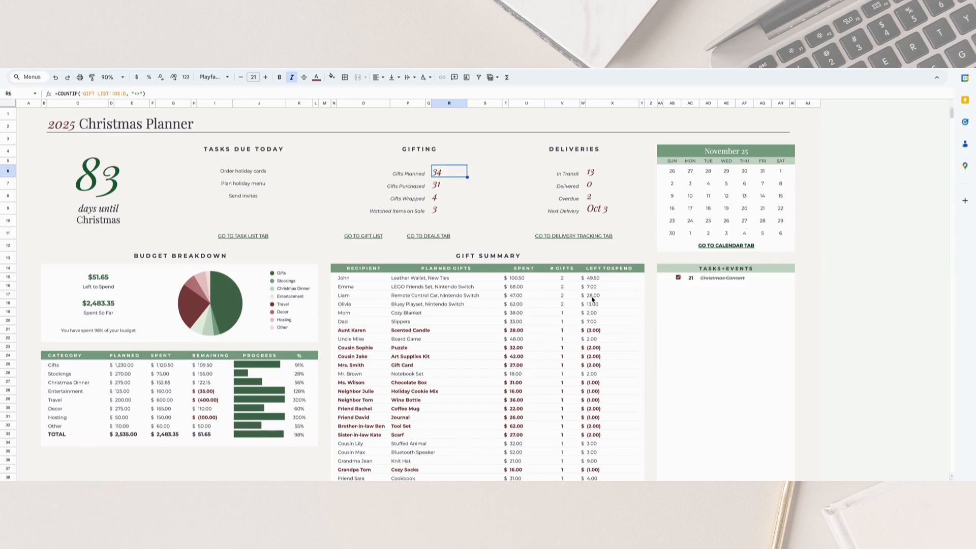
- Examine the Gift Summary formulas for the first recipient's name, planned gifts, amount spent, number of gifts and left to spend
scroll(554, 393, down, 1)
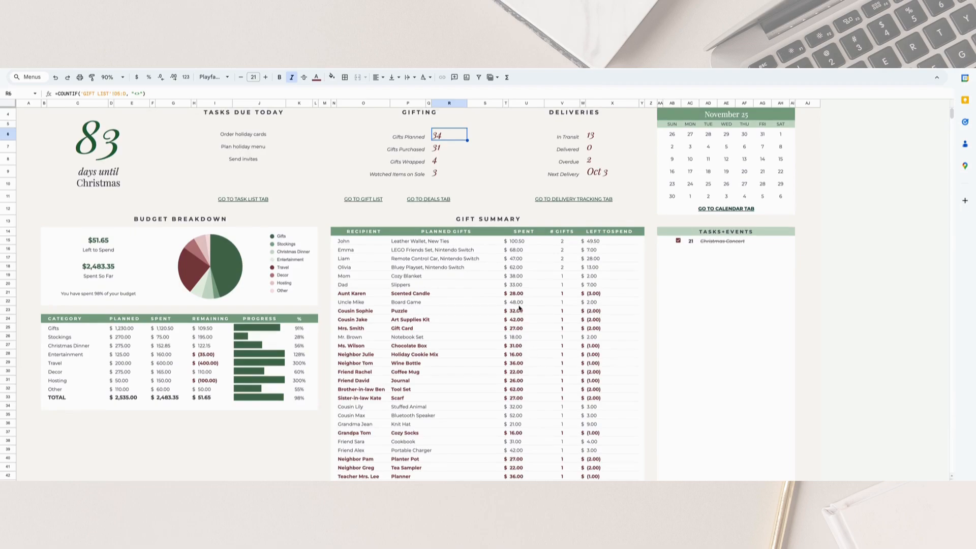
click(351, 242)
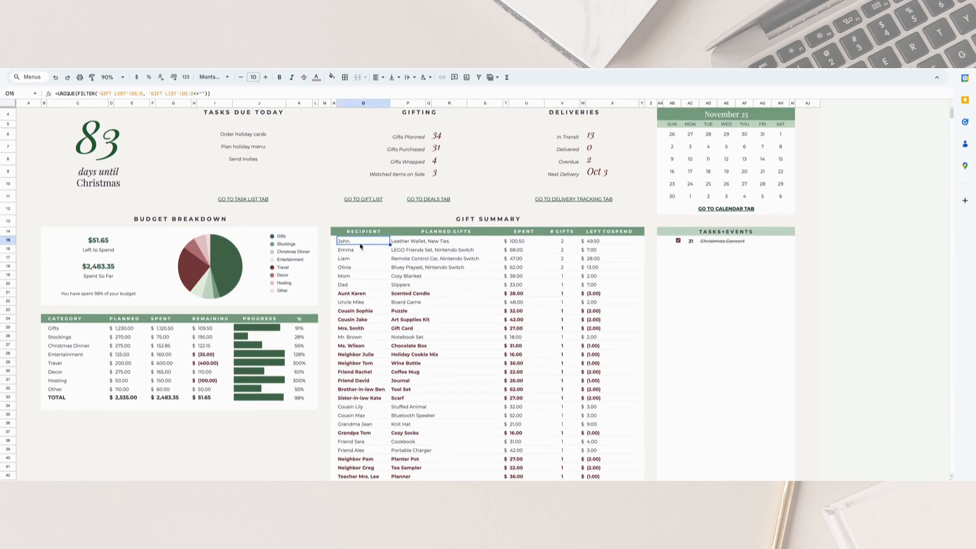
click(434, 242)
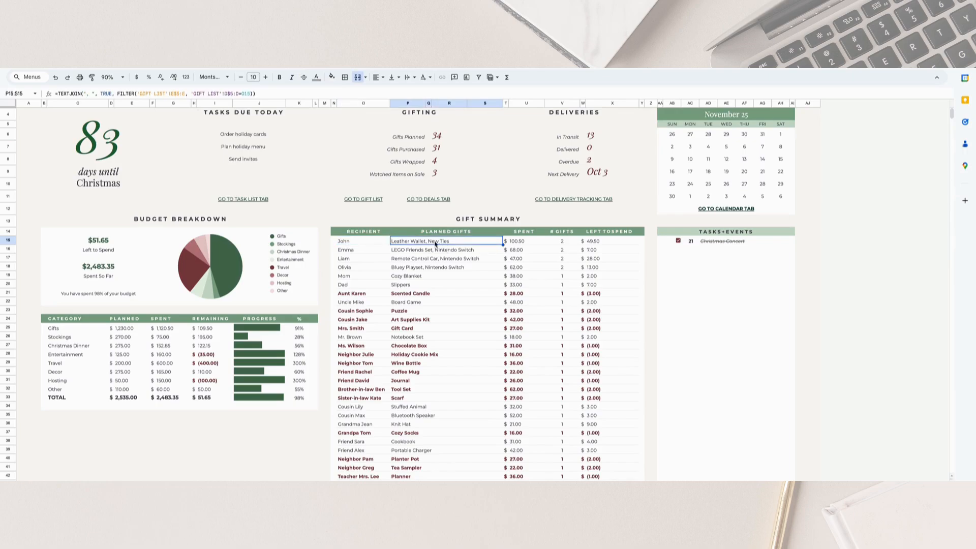
scroll(465, 245, up, 1)
click(524, 244)
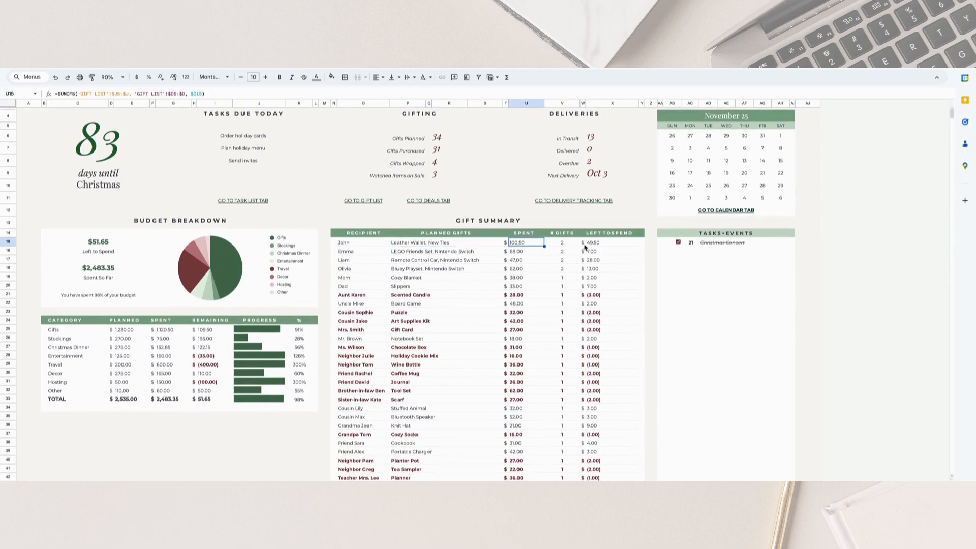
scroll(529, 245, up, 1)
click(565, 247)
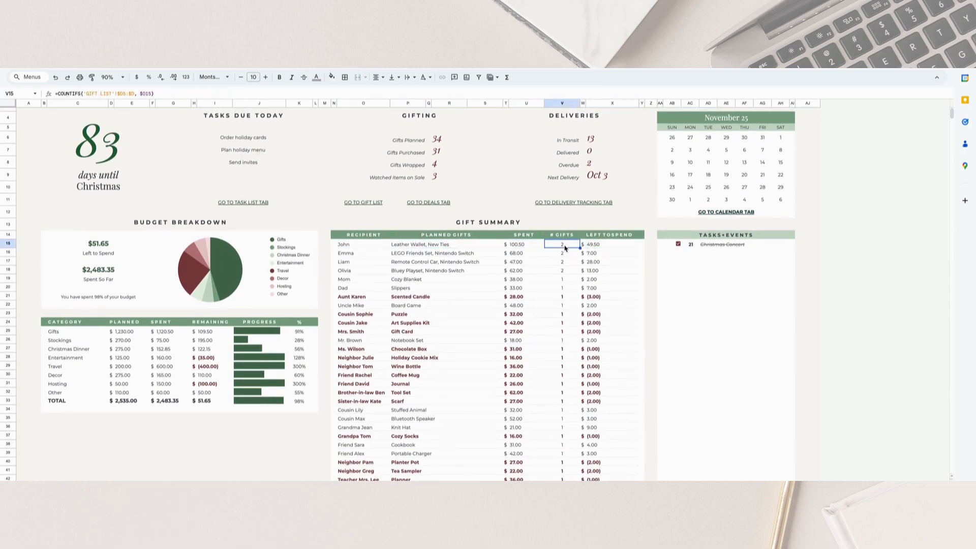
click(604, 247)
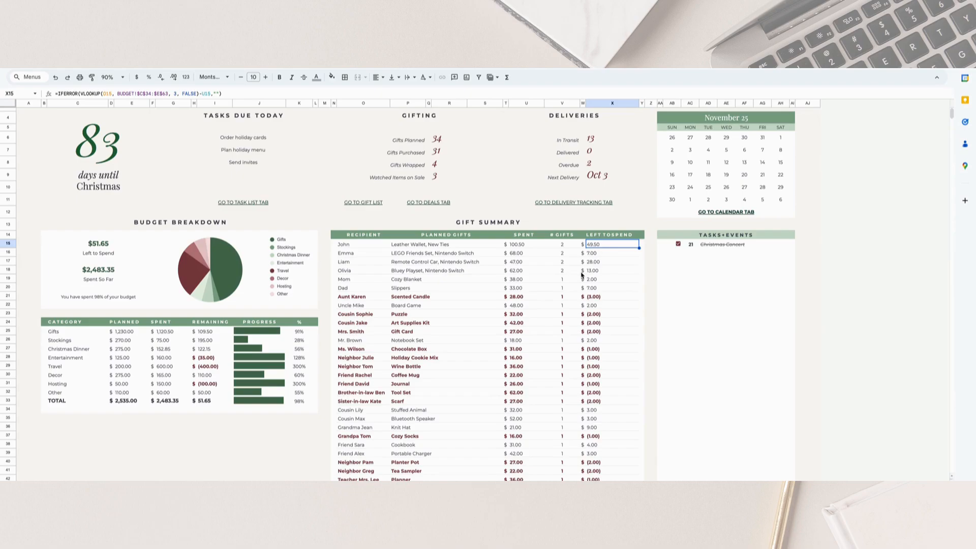
scroll(550, 300, up, 1)
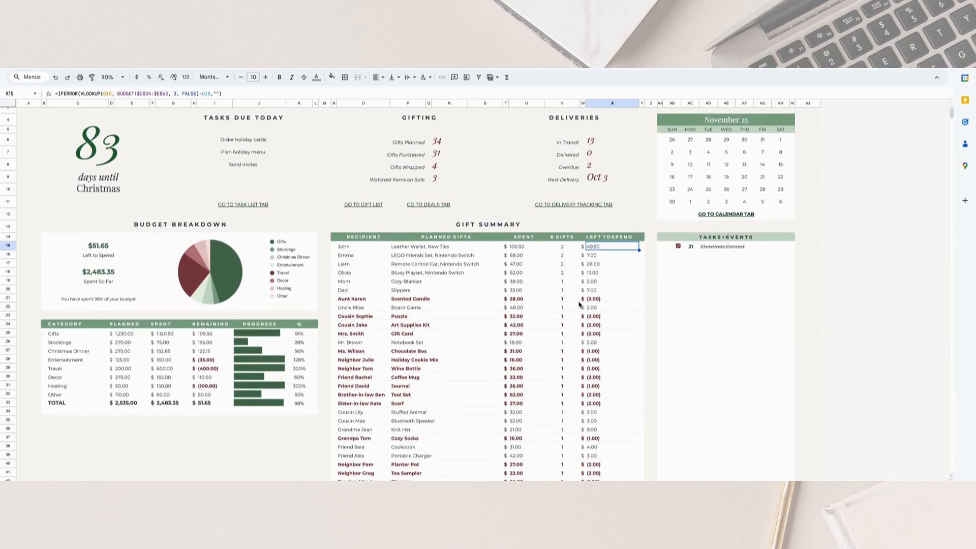
scroll(609, 309, up, 1)
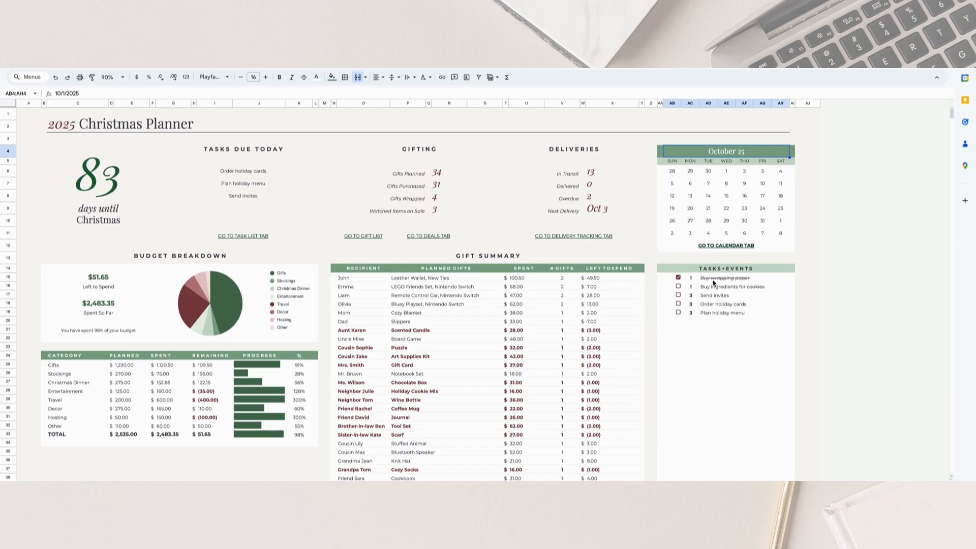